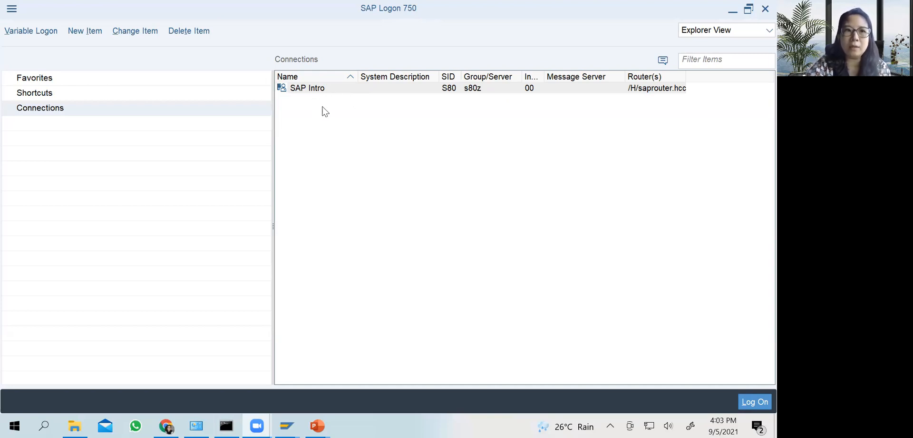
Open the logon screen of the SAP Intro connection
left_click(305, 89)
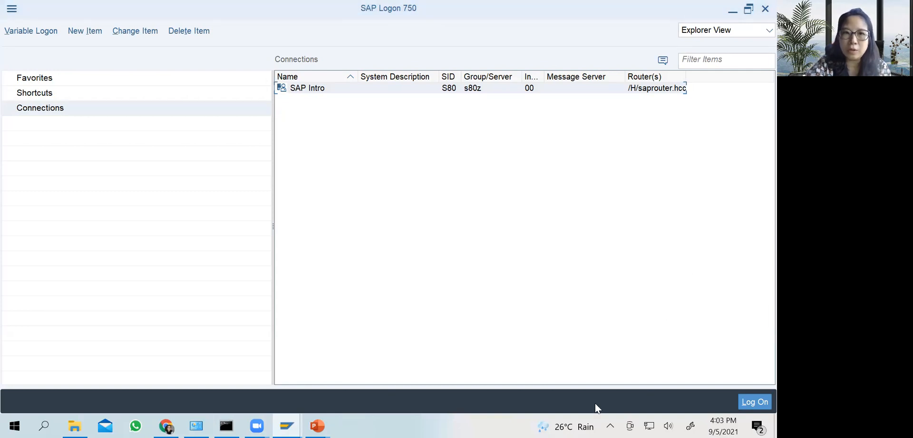
double_click(364, 89)
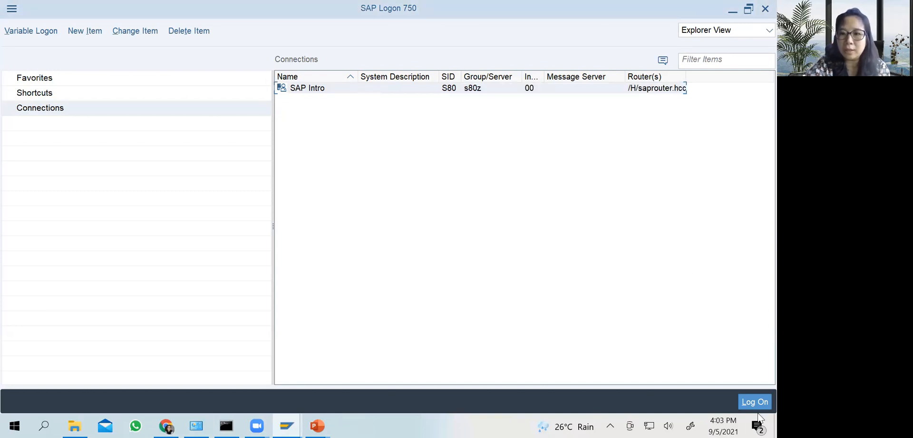
left_click(755, 400)
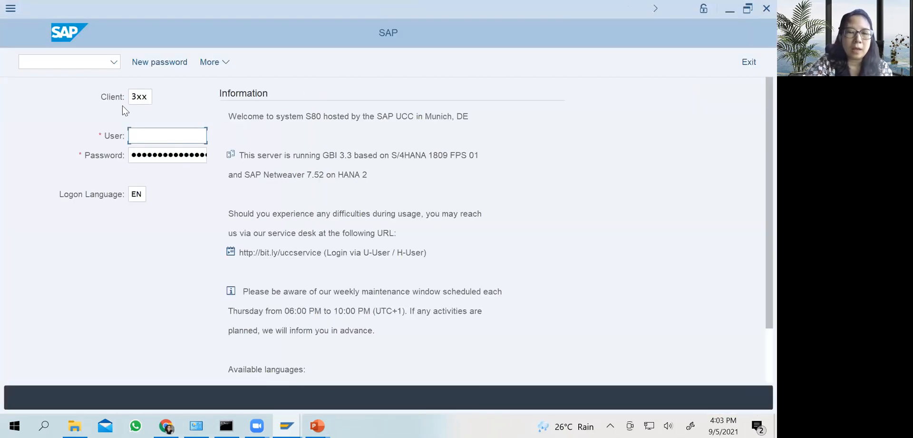
Log on to client 358 with the user teach-004 and the account password
double_click(137, 96)
type("358")
left_click(139, 133)
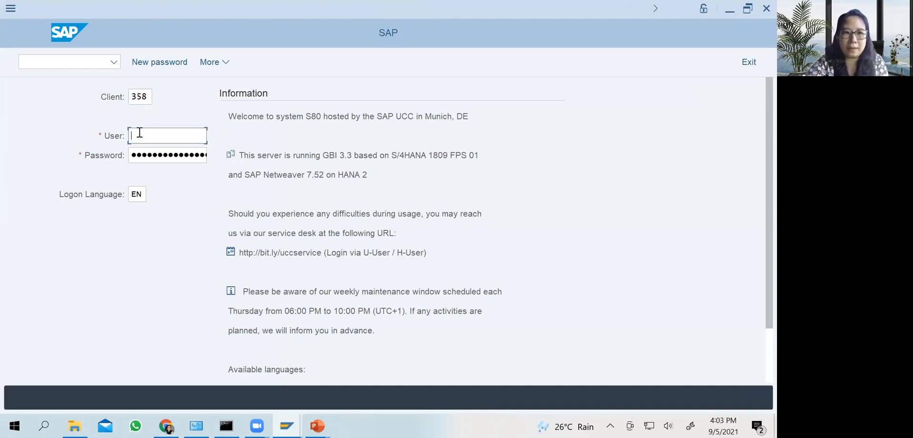
type("tea")
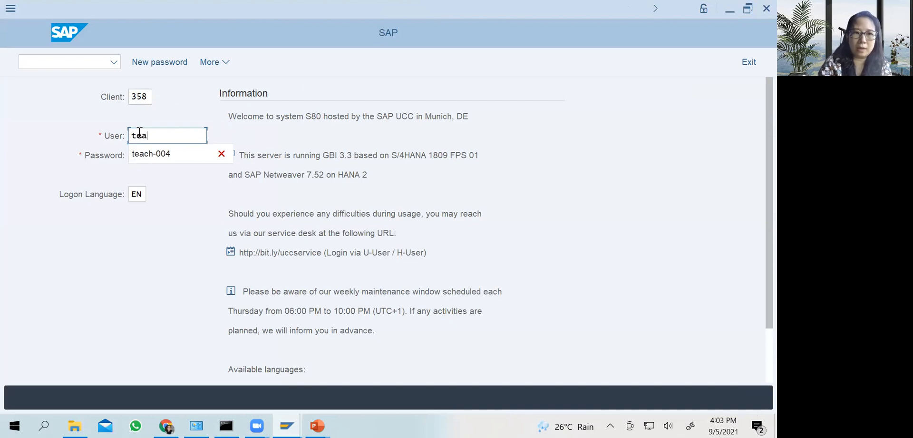
left_click(143, 155)
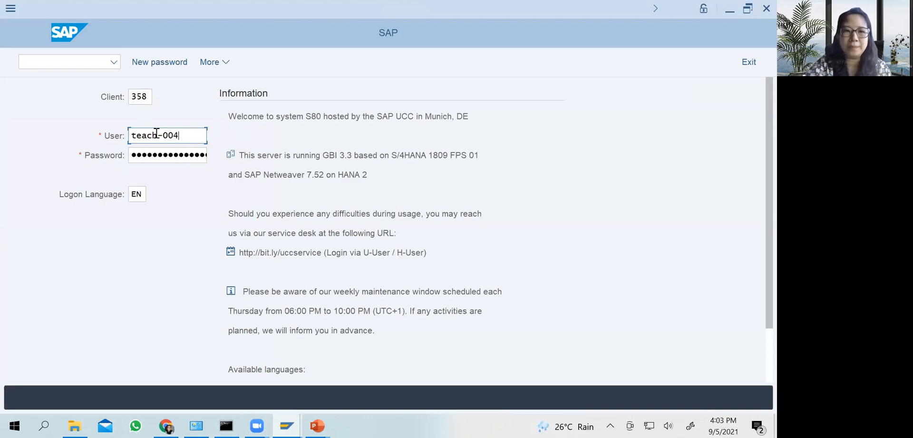
left_click(133, 156)
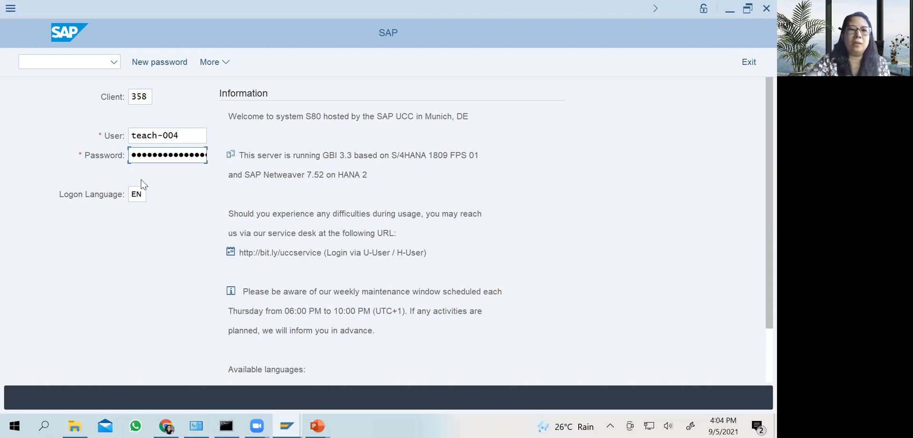
left_click(164, 155)
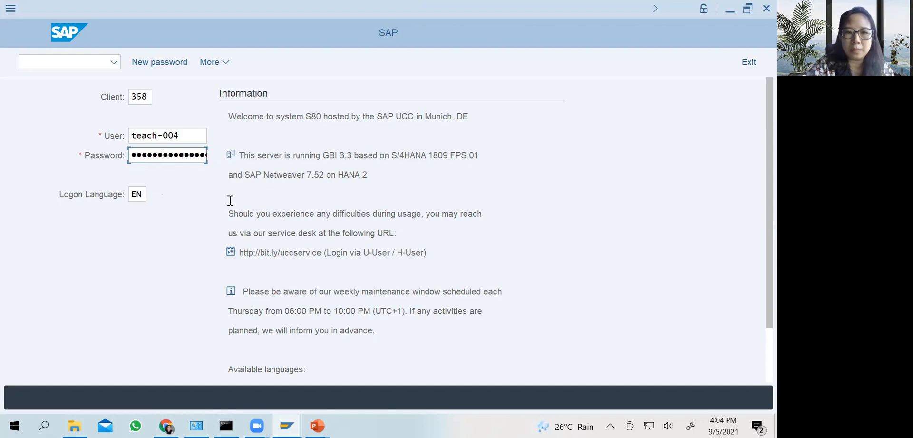
key("Return")
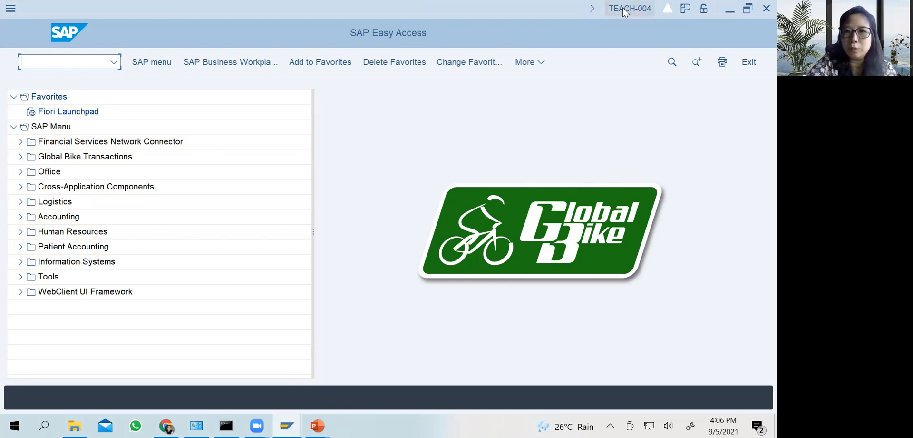
Collapse and re-expand the session status display, and switch its value to System and back to User
left_click(590, 9)
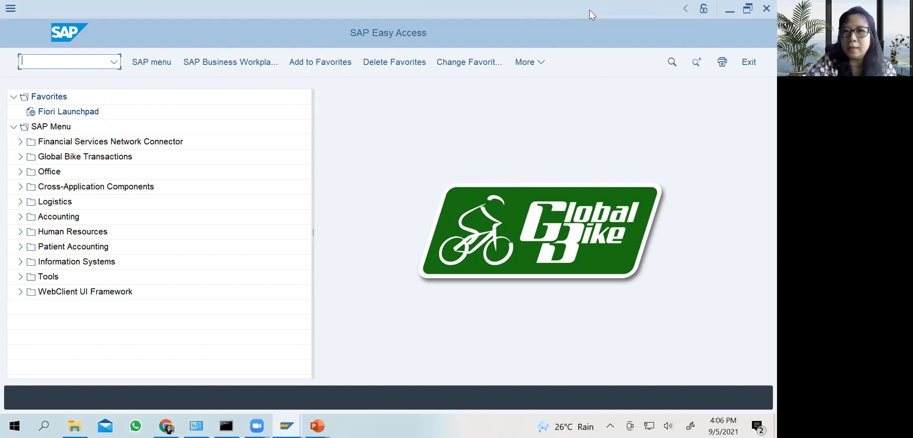
left_click(688, 9)
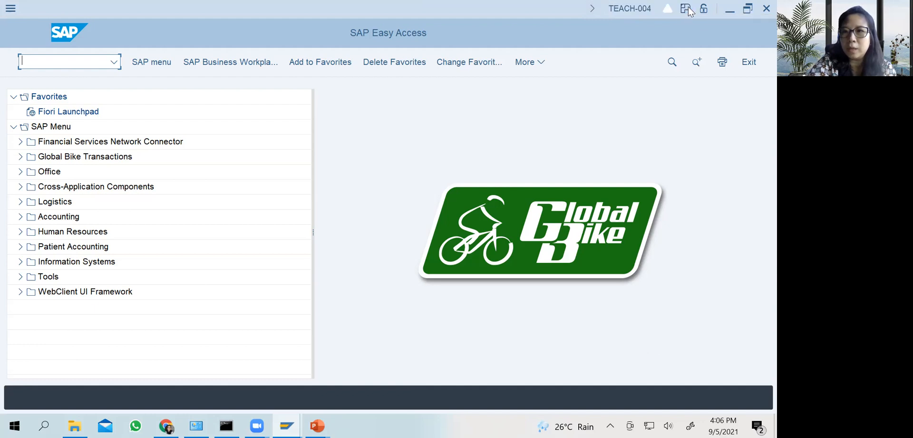
left_click(642, 9)
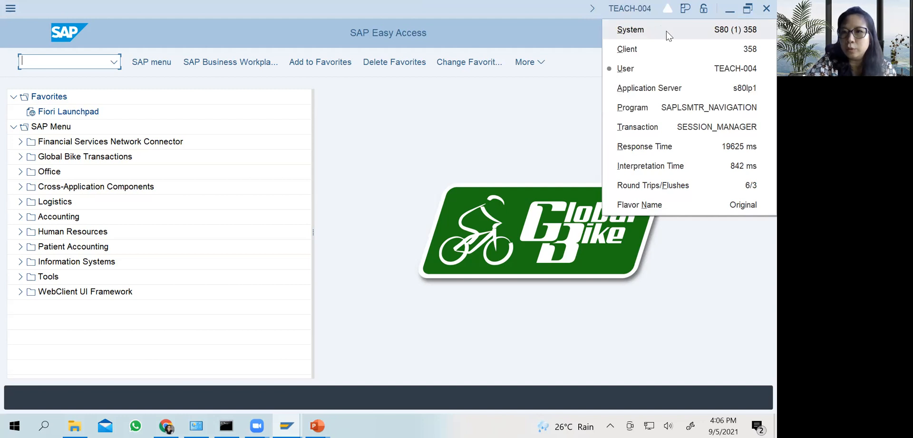
left_click(667, 30)
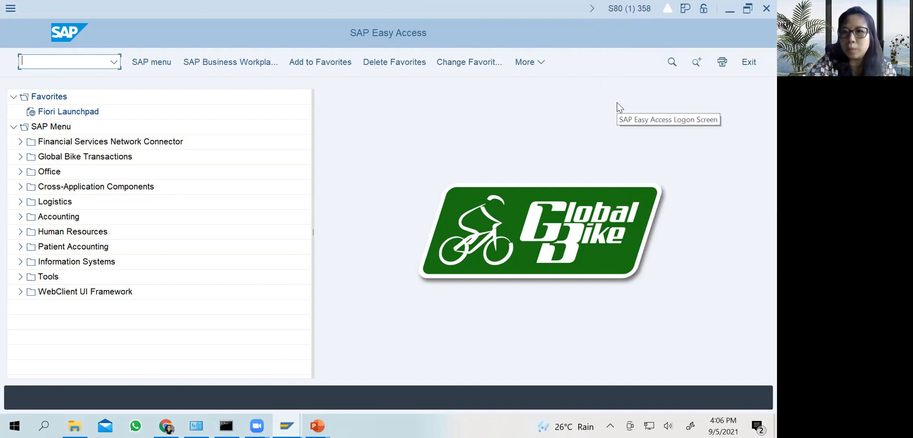
left_click(626, 7)
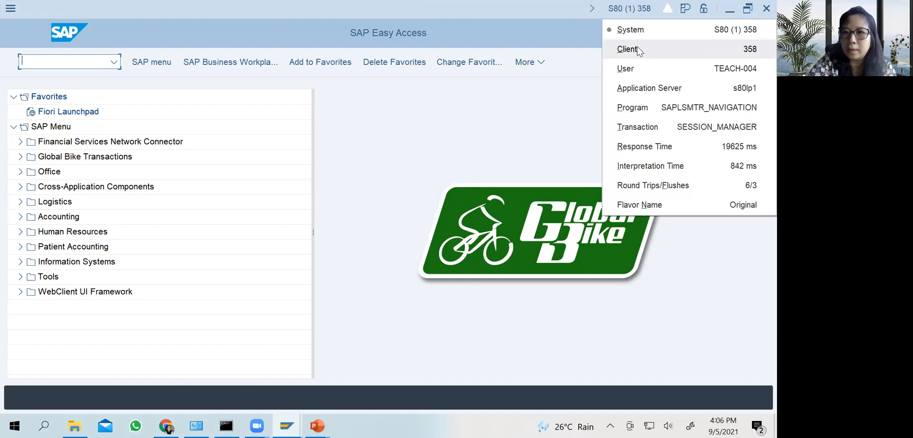
left_click(700, 74)
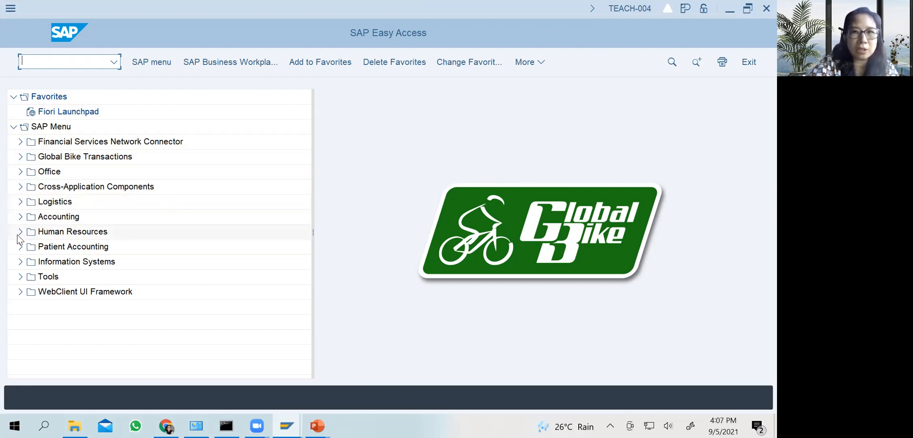
Try to expand the Logistics folder in the SAP Menu and decline the detailed error description
left_click(21, 202)
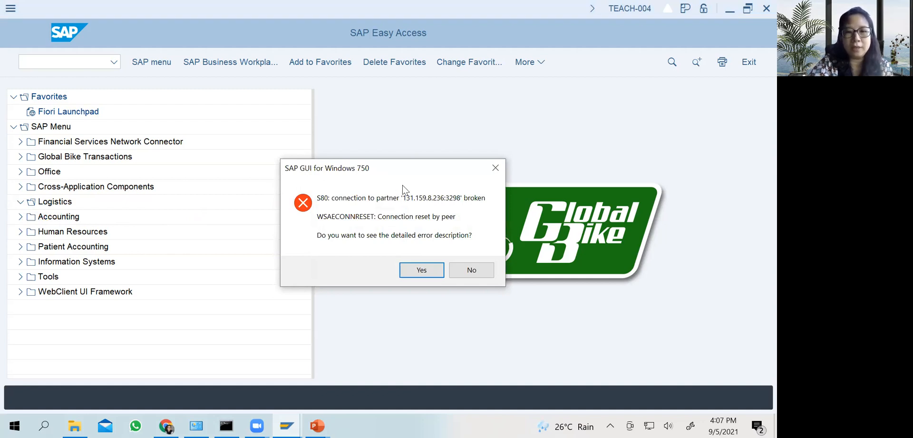
left_click_drag(403, 168, 385, 127)
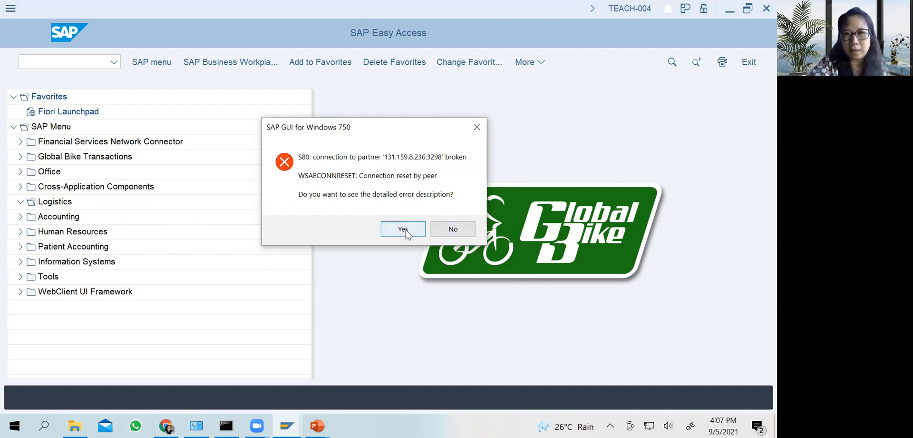
left_click(465, 232)
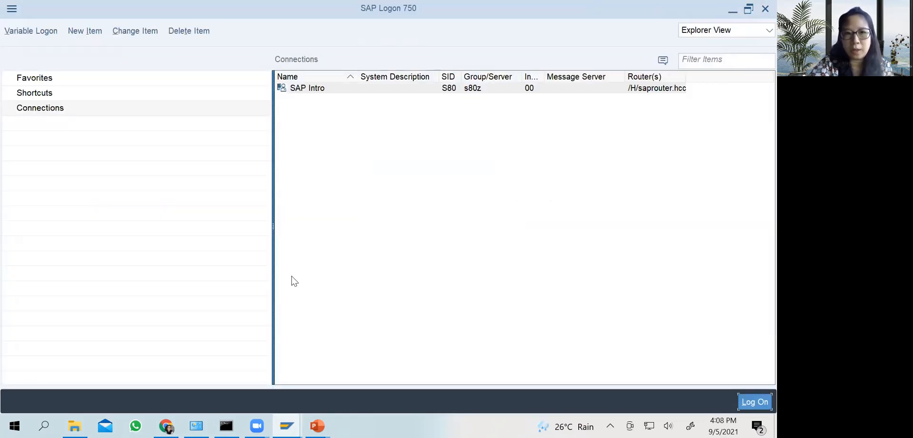
left_click(226, 425)
left_click(287, 426)
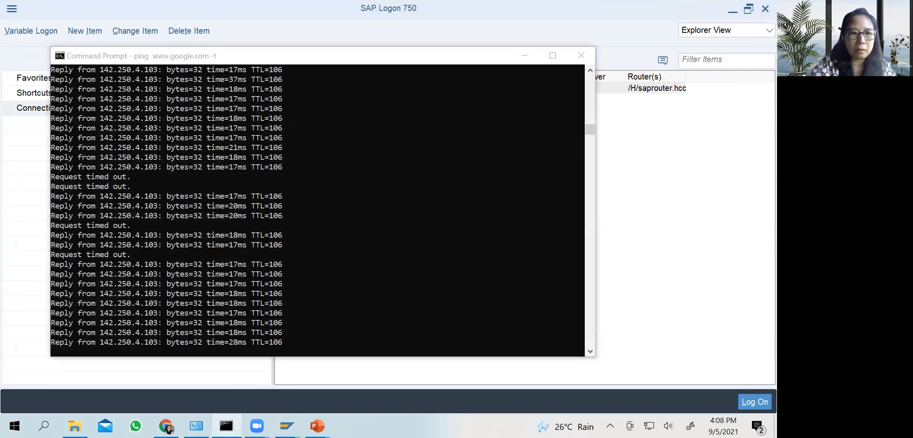
double_click(346, 87)
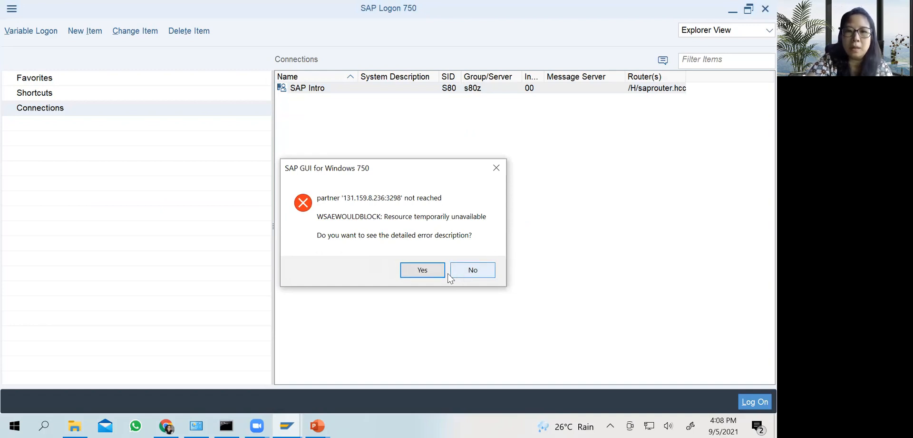
left_click(226, 425)
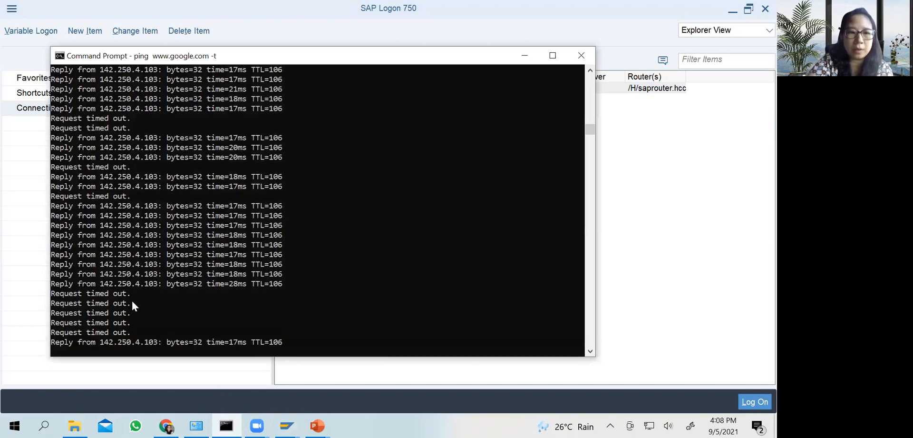
left_click(523, 55)
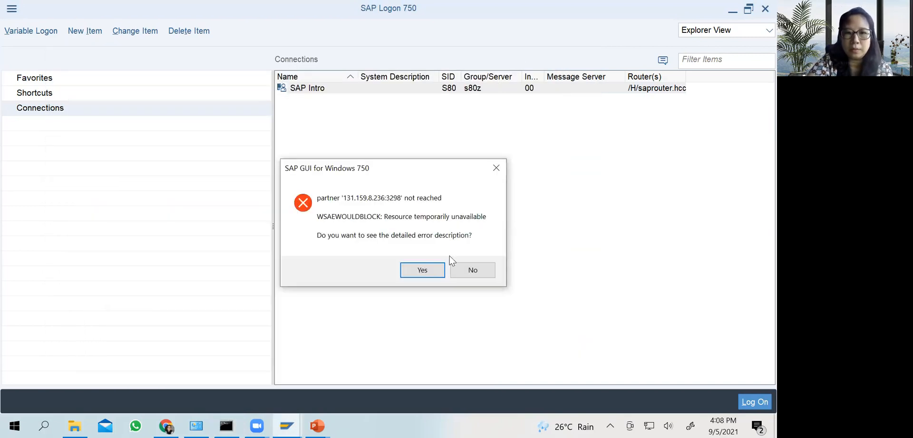
left_click(471, 270)
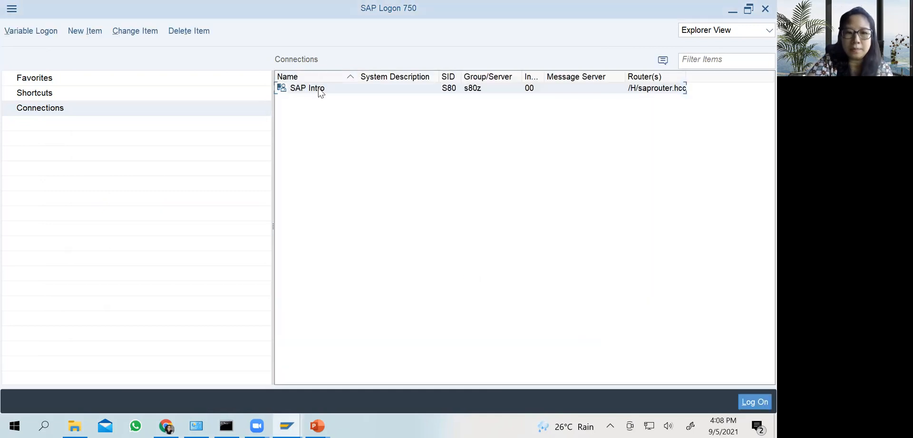
Reopen the logon screen of the SAP Intro connection and set the client to 358
left_click(750, 401)
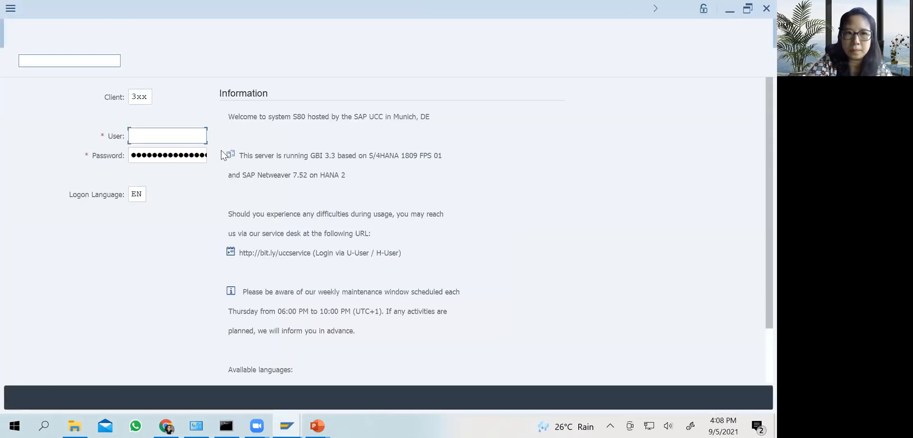
double_click(132, 97)
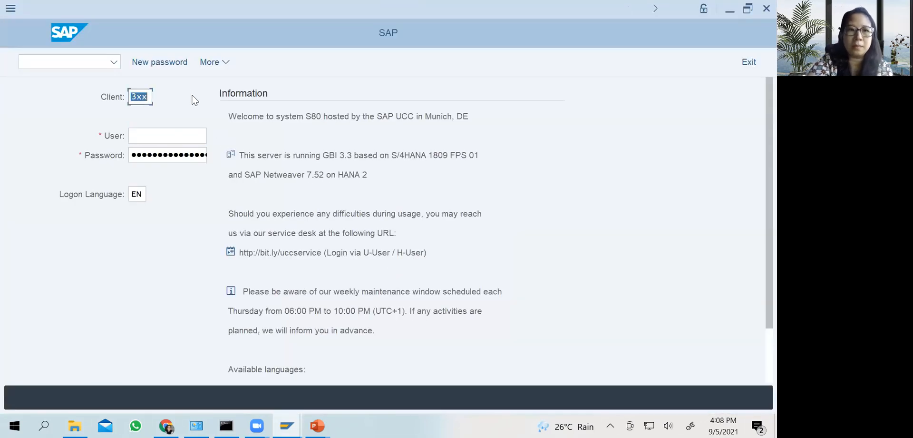
type("358")
key("Tab")
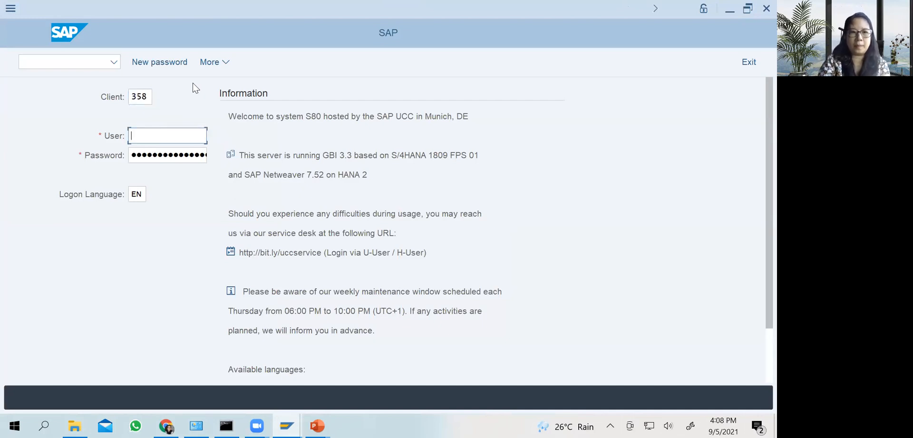
Log on as teach-004 with the account password, choosing to continue with this logon and end any other logons in the system
type("te")
key("Down")
key("Tab")
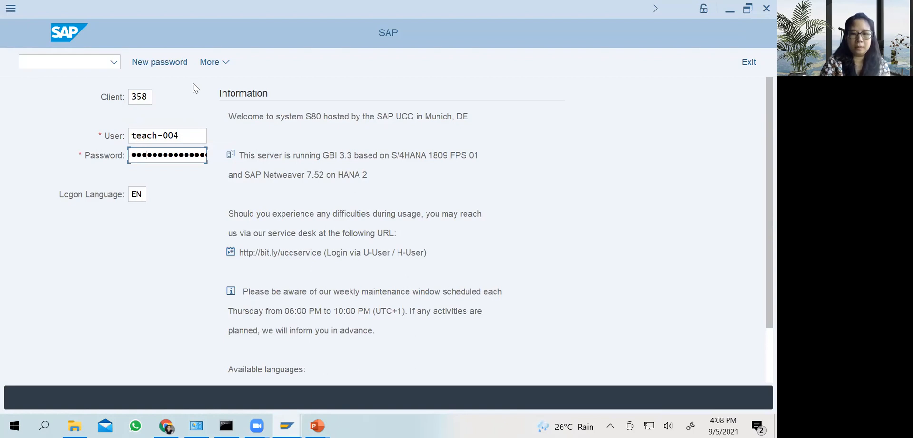
key("Return")
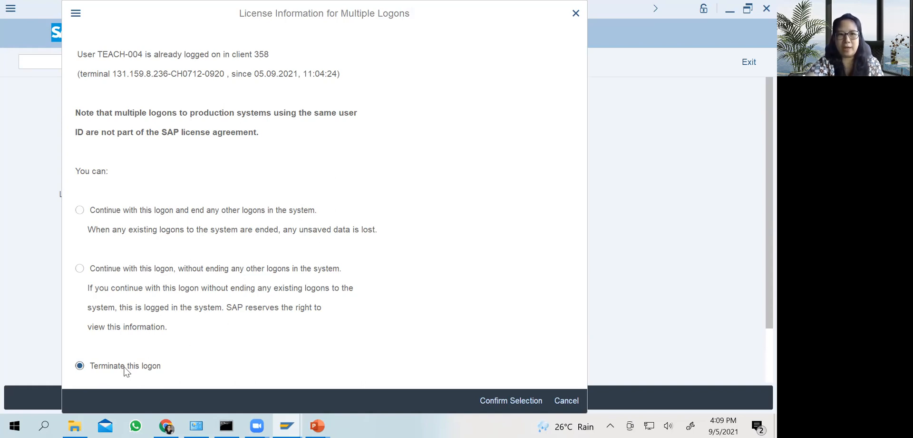
left_click(80, 210)
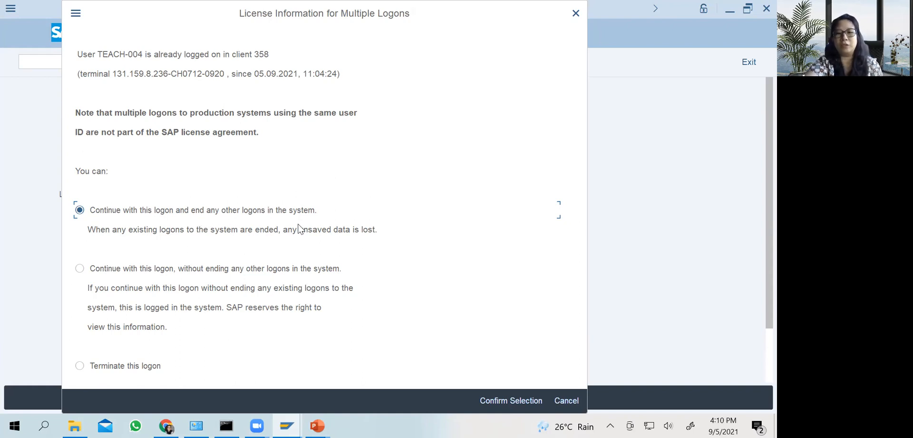
left_click(509, 403)
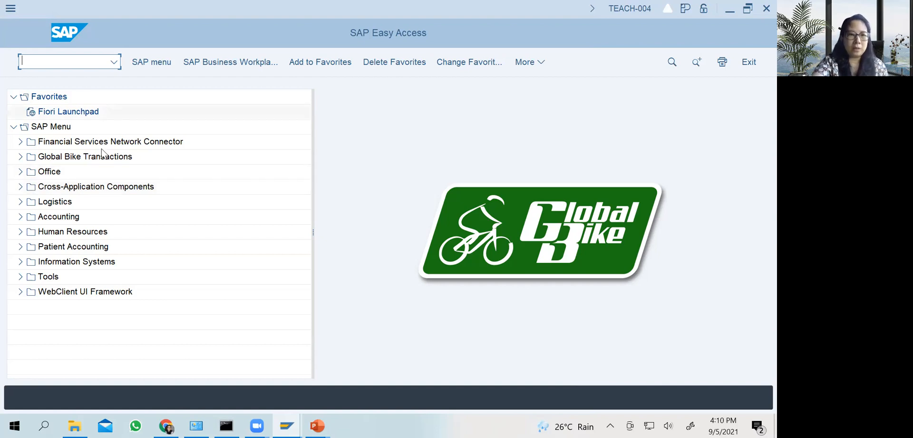
Expand the Logistics folder in the SAP Menu and its Sales and Distribution subfolder
left_click(20, 202)
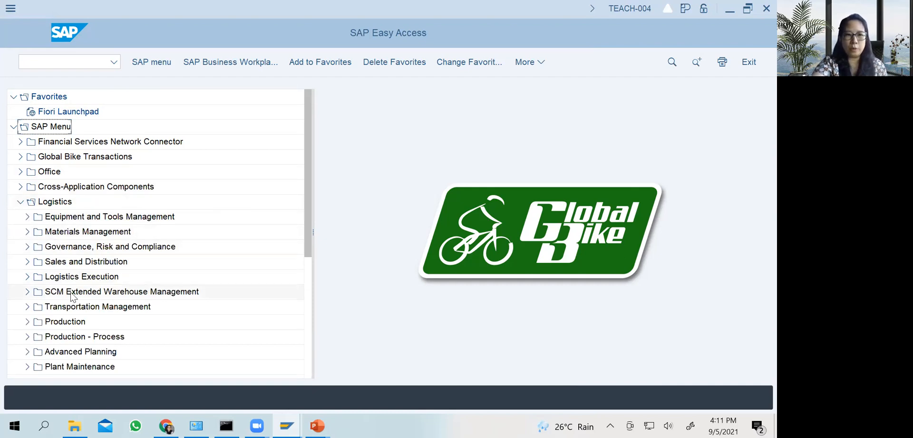
left_click(28, 263)
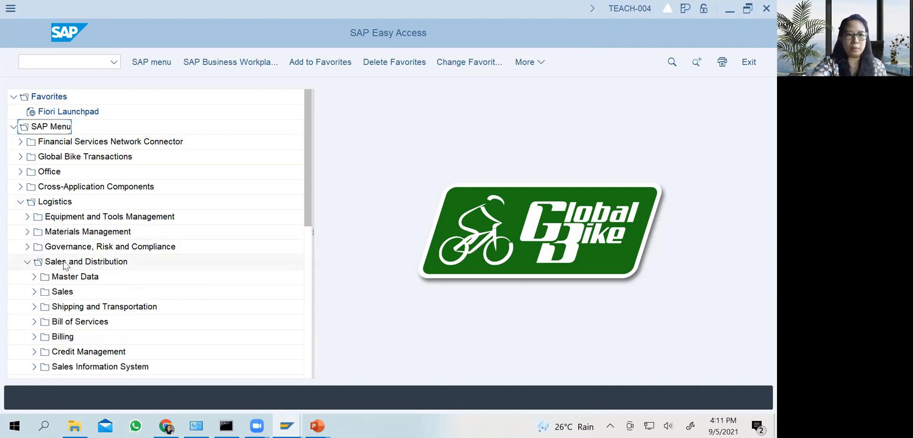
left_click(94, 263)
scroll(95, 265, "down", 2)
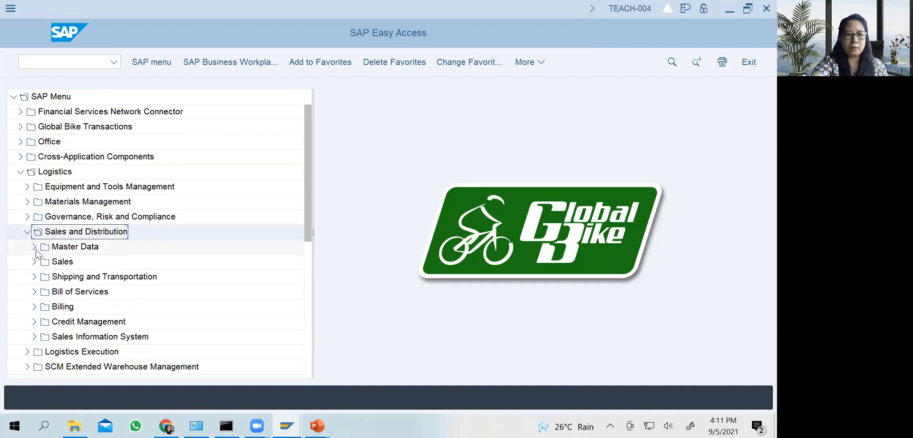
View the subfolders of Master Data under Sales and Distribution, collapse the folder again and select it
left_click(34, 247)
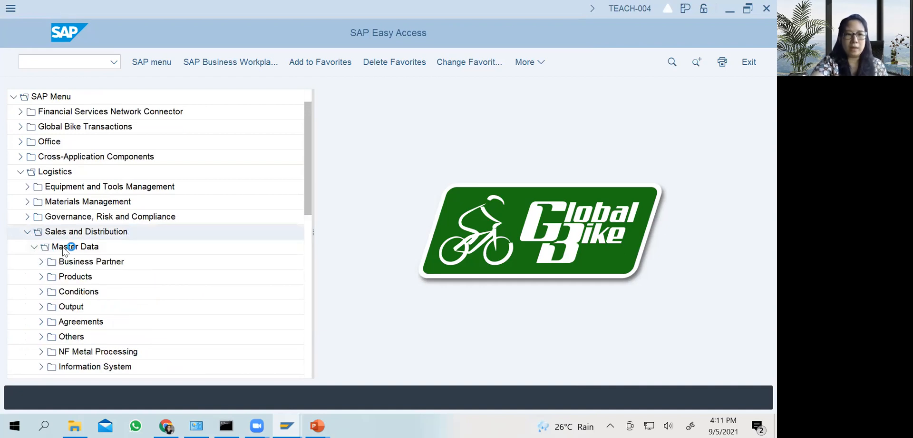
left_click(35, 247)
left_click(72, 250)
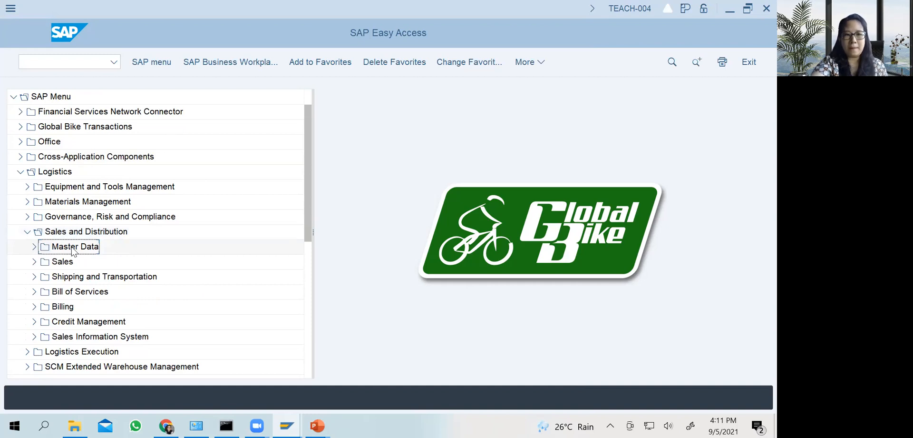
View the Purchasing subfolders under Materials Management, then collapse the Purchasing, Materials Management and Sales and Distribution folders
left_click(28, 202)
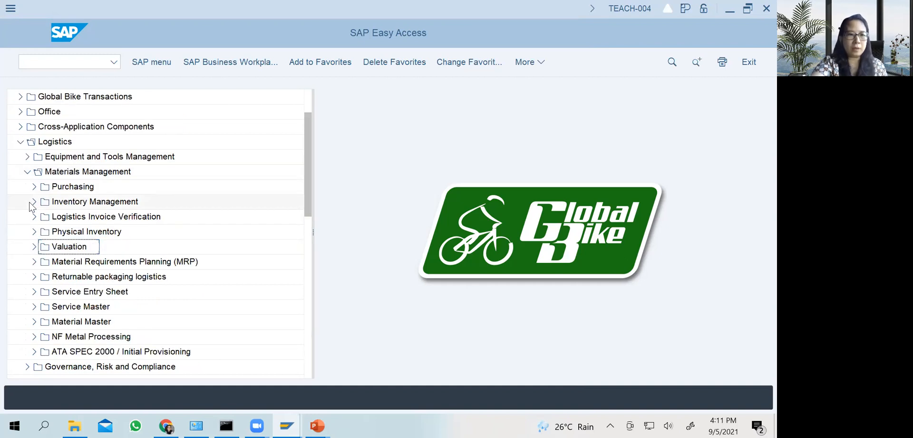
left_click(73, 175)
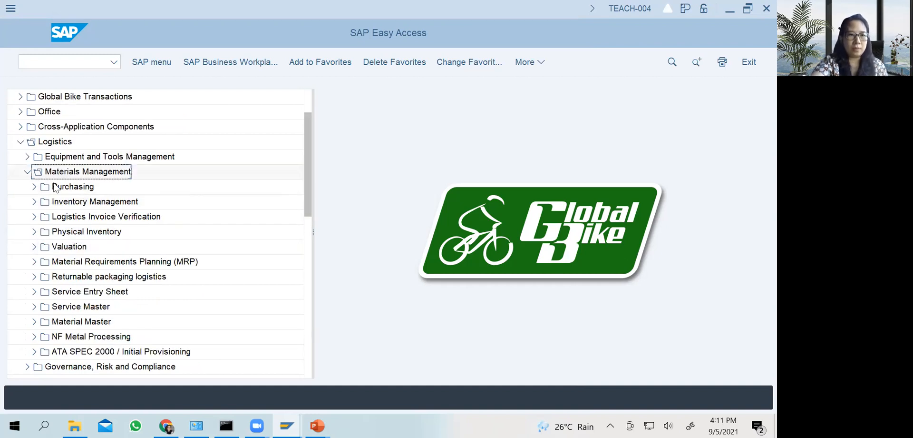
left_click(35, 187)
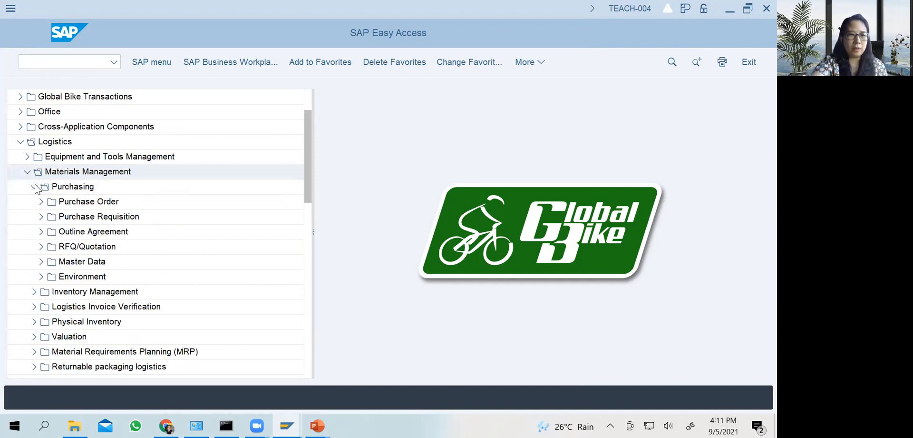
left_click(95, 263)
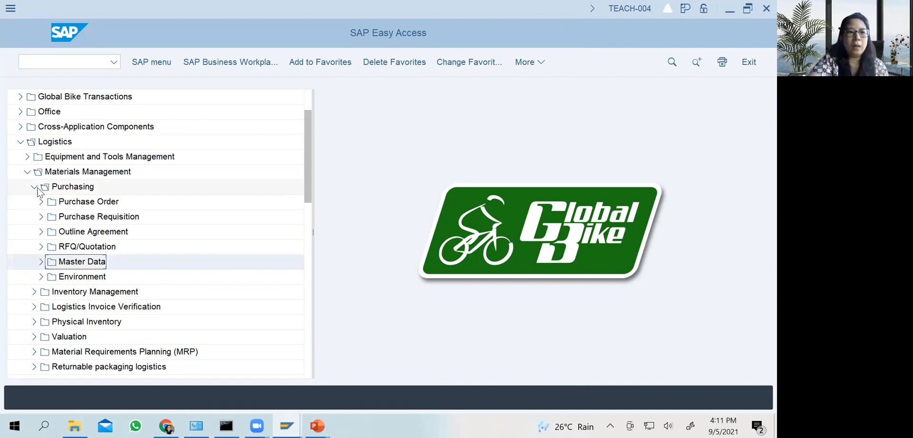
left_click(34, 187)
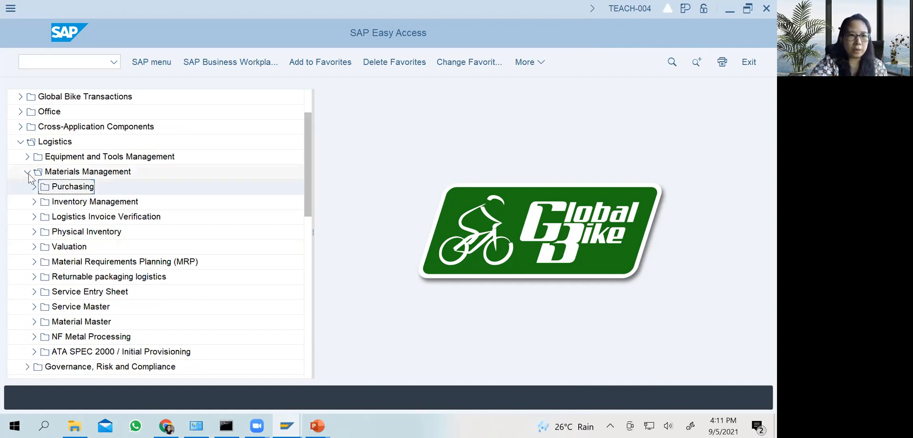
left_click(27, 172)
left_click(27, 202)
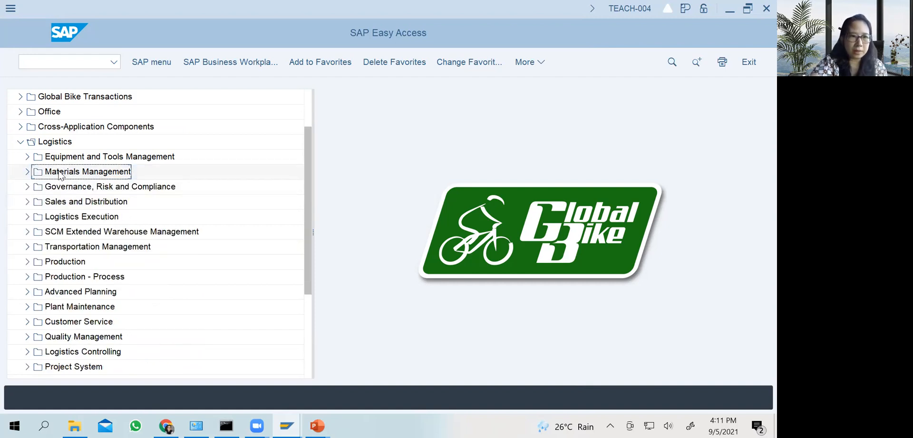
Reopen Materials Management and Purchasing and go through the subfolders from Purchase Order to Master Data
left_click(28, 173)
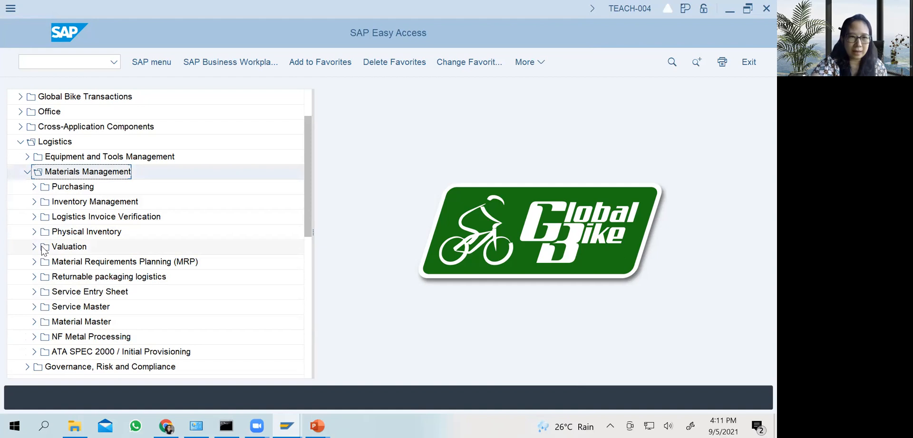
left_click(35, 186)
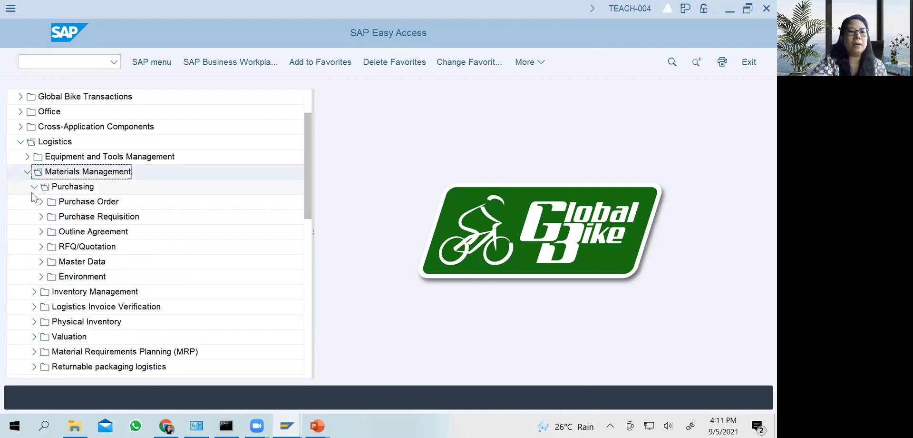
left_click(71, 261)
left_click(76, 202)
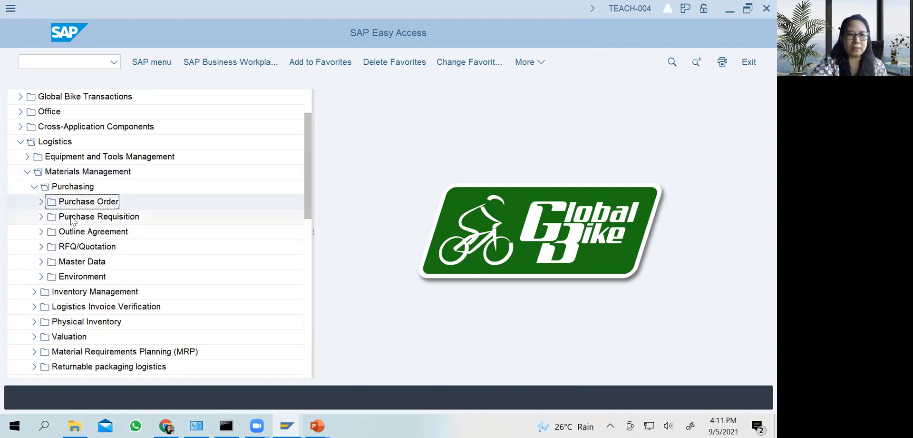
left_click(76, 216)
left_click(75, 232)
left_click(74, 246)
left_click(72, 263)
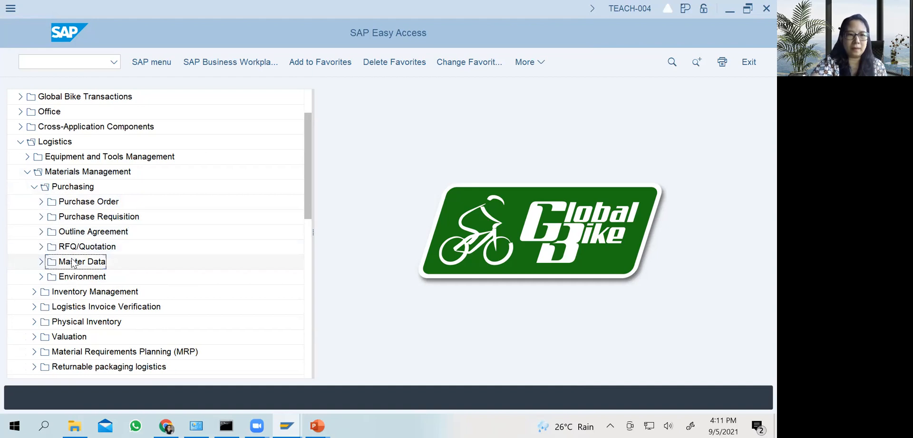
Expand Purchasing's Master Data folder, select Vendor in it, and collapse Master Data and Materials Management again
left_click(41, 261)
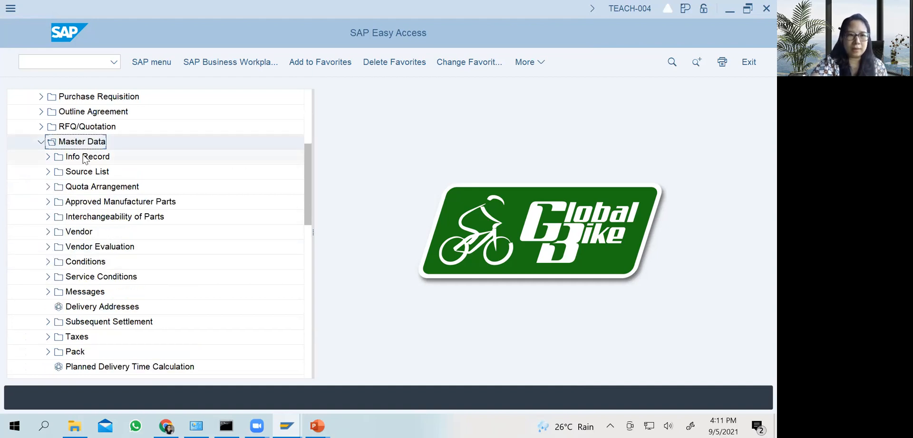
left_click(74, 231)
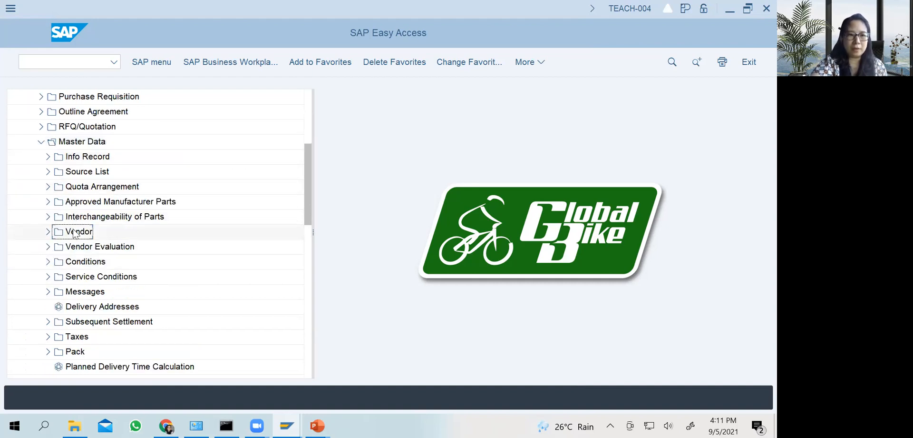
left_click(41, 141)
scroll(47, 185, "up", 1)
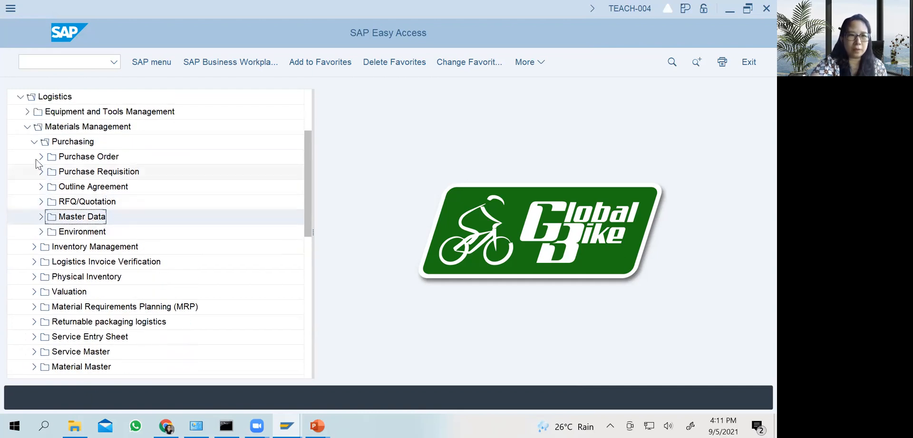
left_click(27, 127)
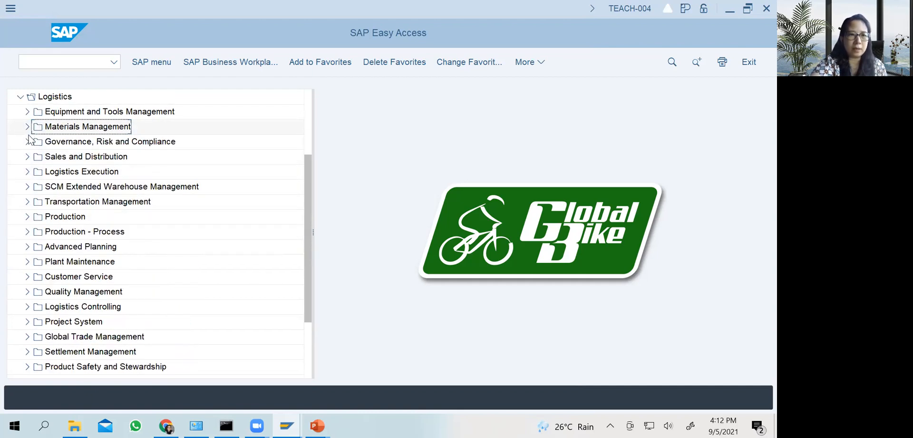
View Business Partner, Products and Conditions in the Master Data folder of Sales and Distribution, and collapse Master Data
left_click(27, 156)
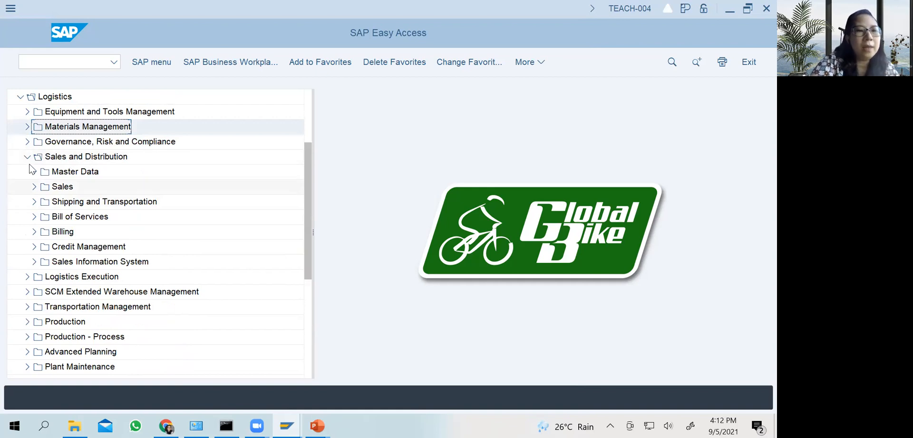
left_click(35, 171)
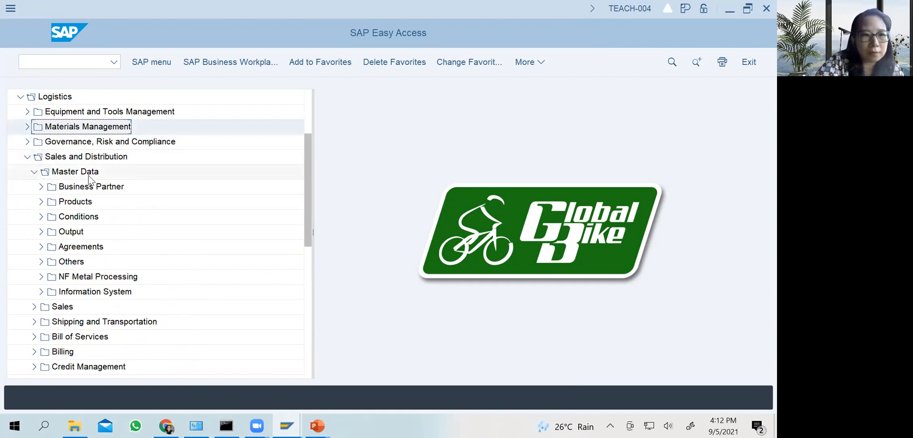
left_click(88, 190)
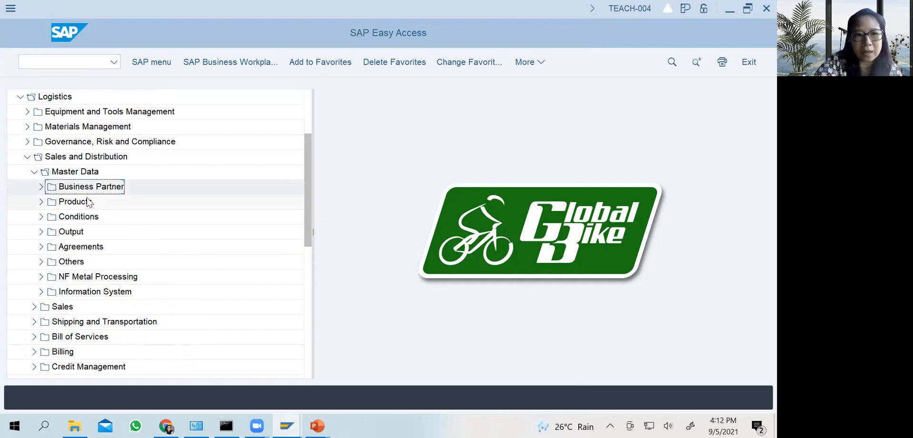
left_click(88, 201)
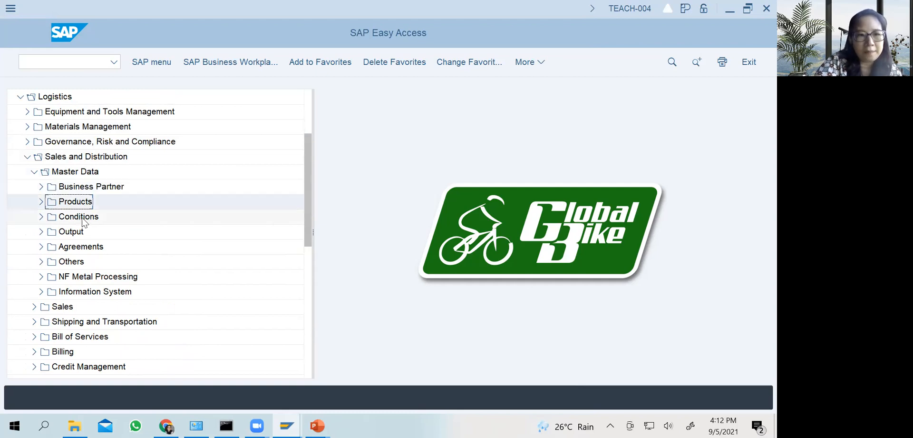
left_click(85, 222)
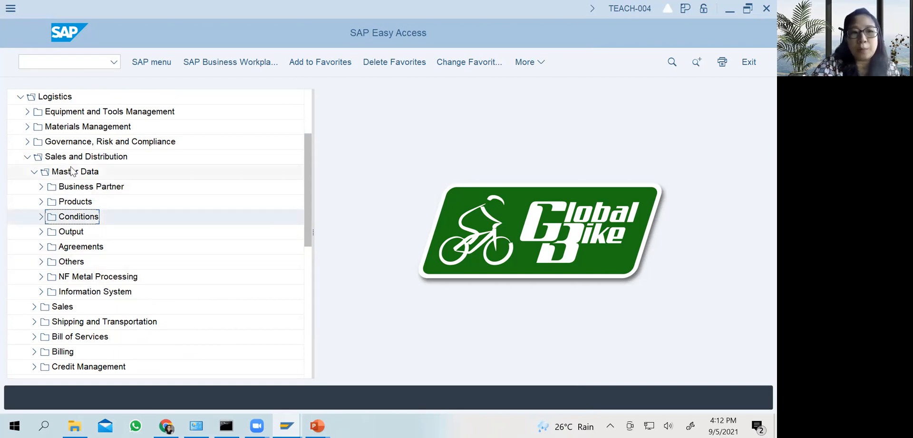
left_click(34, 173)
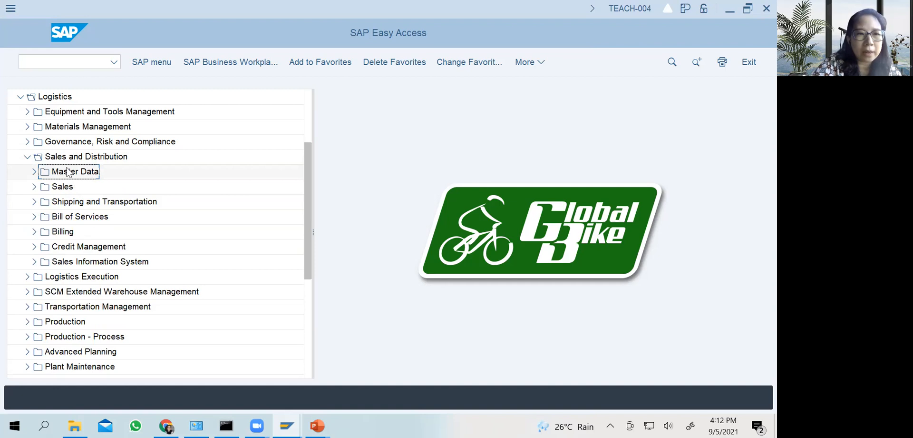
Expand the Sales folder under Sales and Distribution and try to open its Inquiry subfolder
left_click(68, 187)
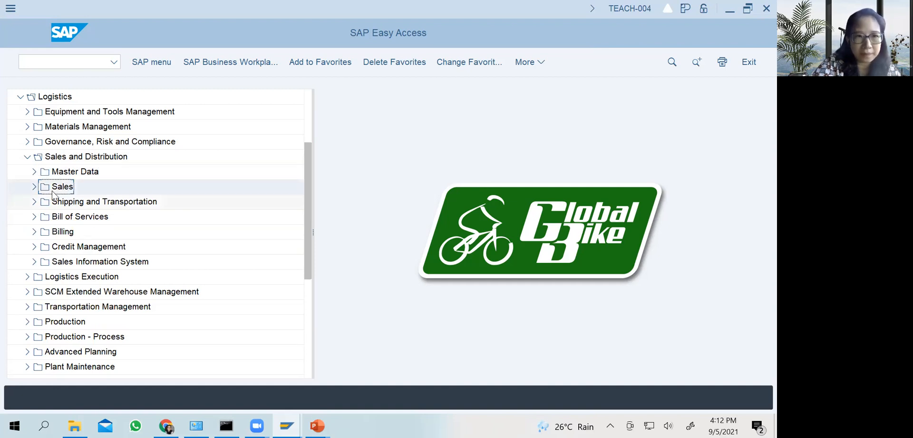
left_click(34, 187)
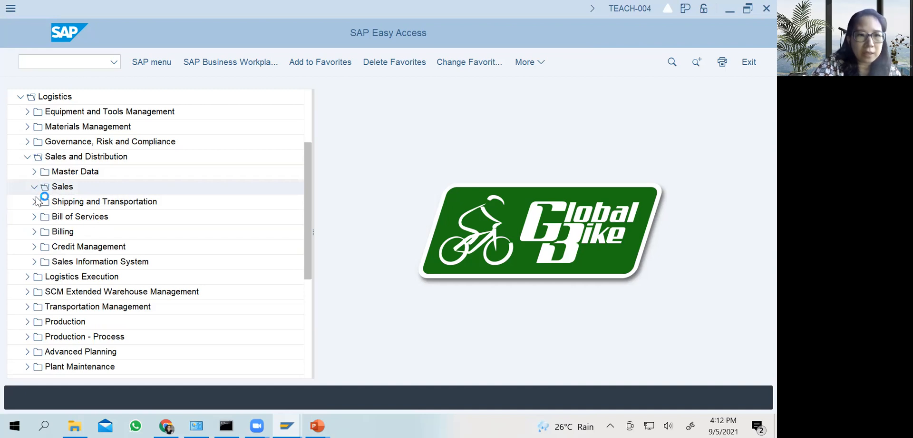
left_click(41, 202)
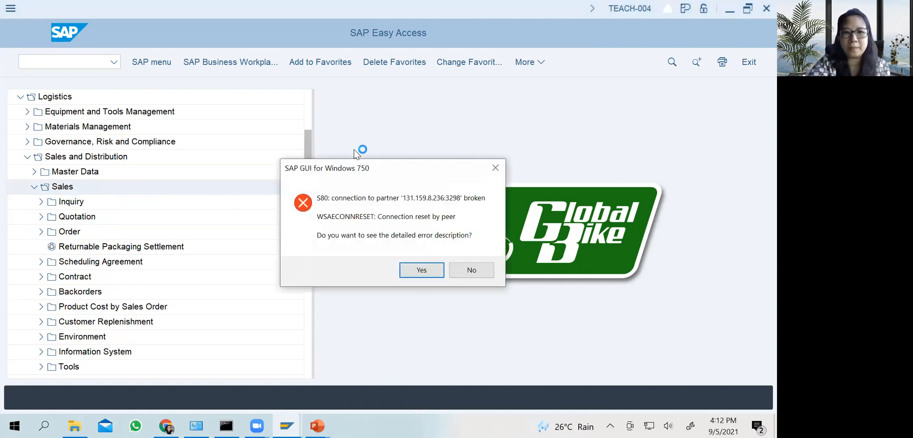
Dismiss the connection error without viewing its details and reconnect to the SAP Intro system
left_click(469, 270)
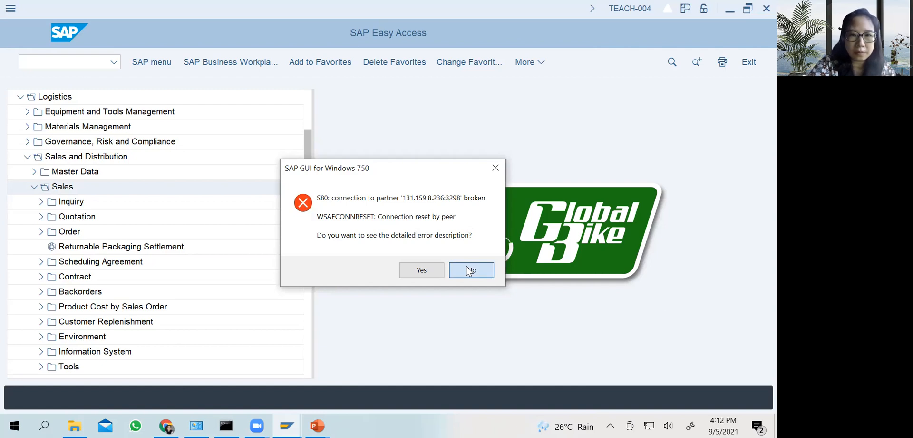
left_click(470, 270)
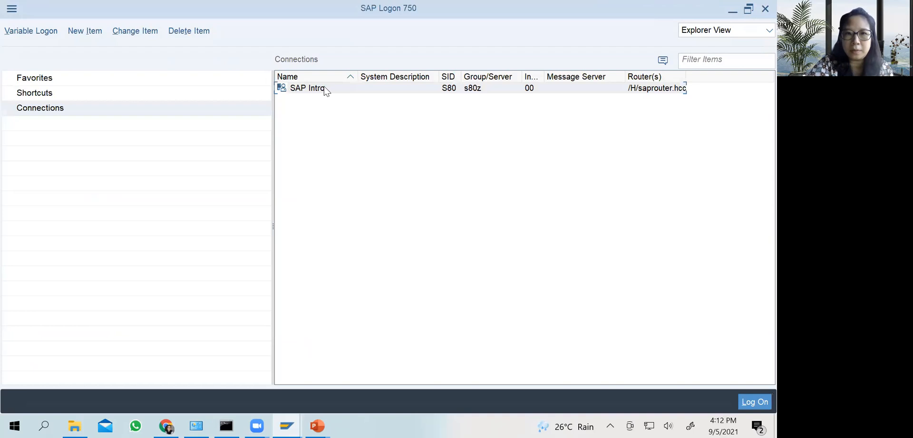
double_click(325, 91)
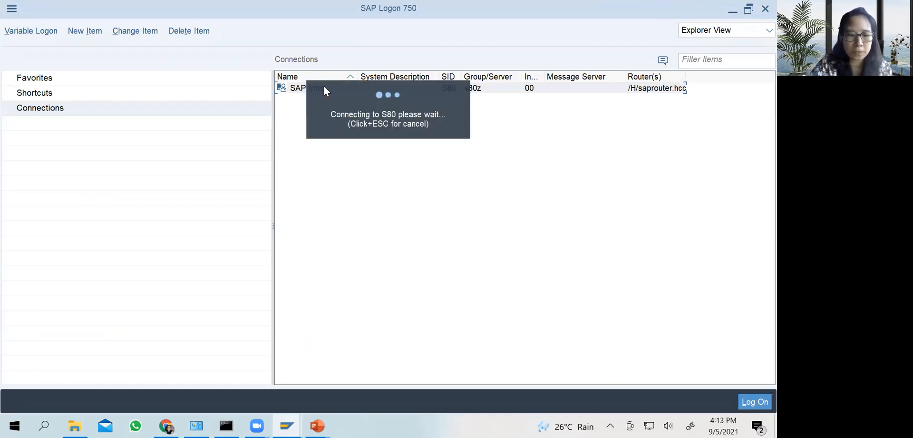
key("alt+space")
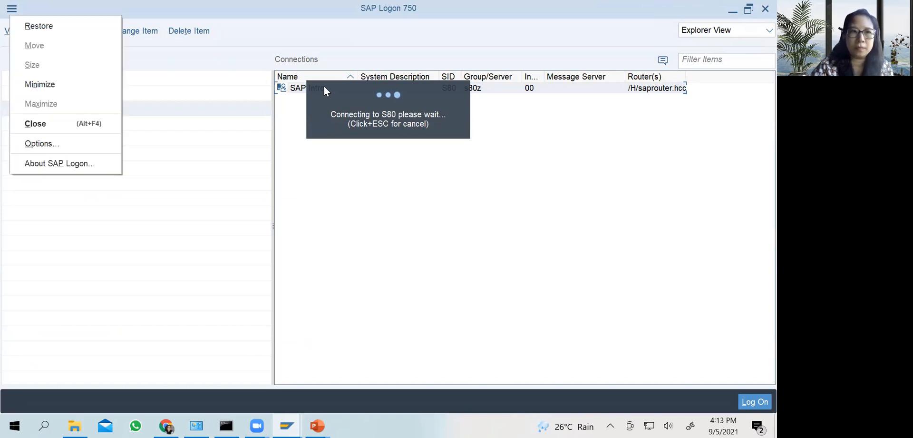
key("Escape")
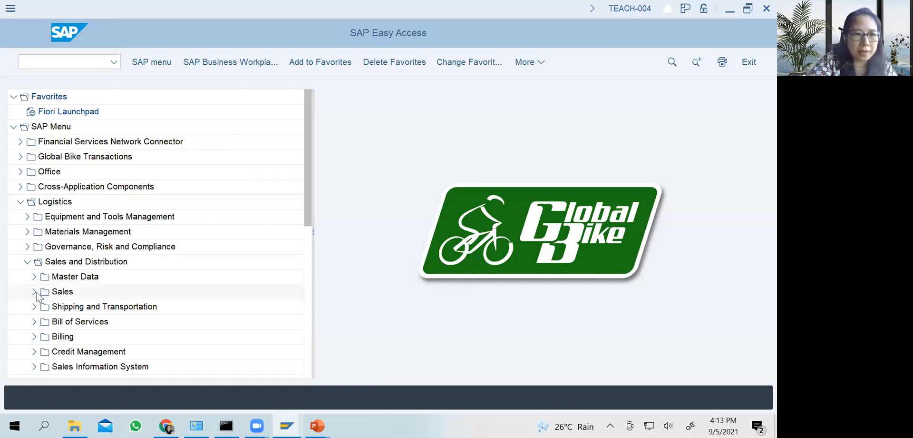
Expand the Sales folder under Sales and Distribution and open its Inquiry subfolder
left_click(34, 291)
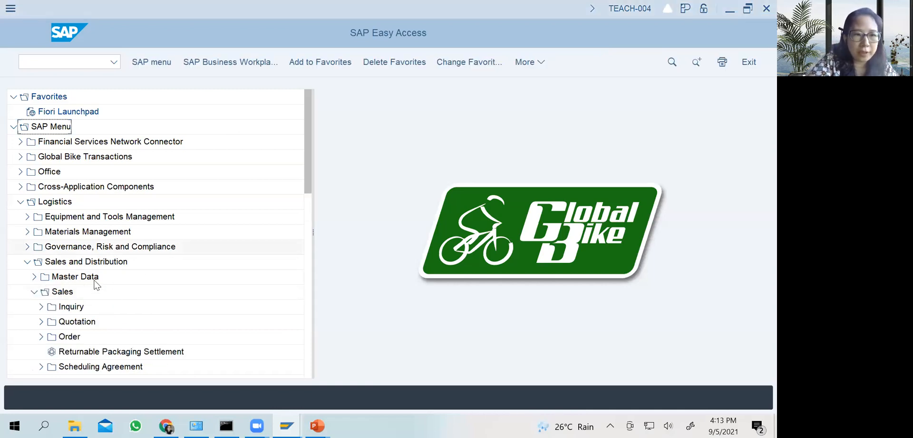
scroll(93, 280, "down", 3)
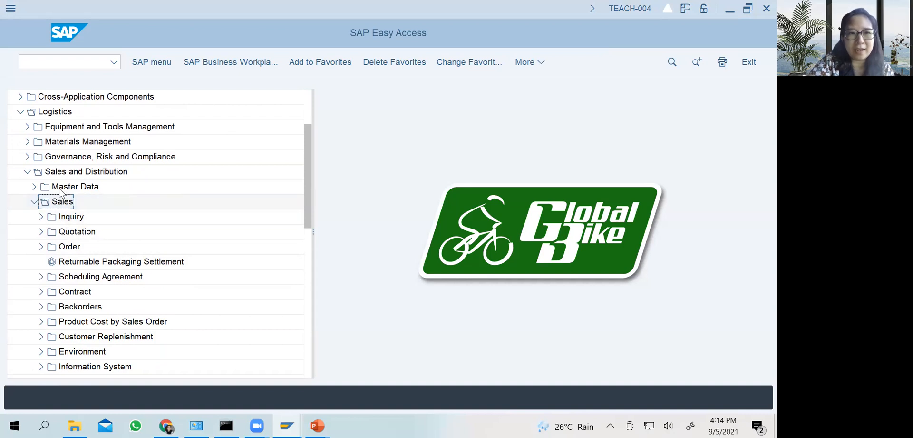
left_click(40, 217)
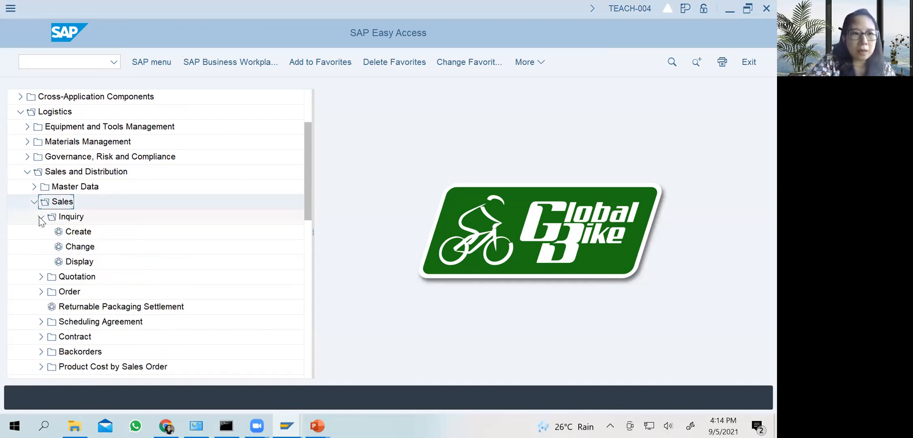
Go through the Create, Change and Display transactions in the Inquiry folder
left_click(84, 234)
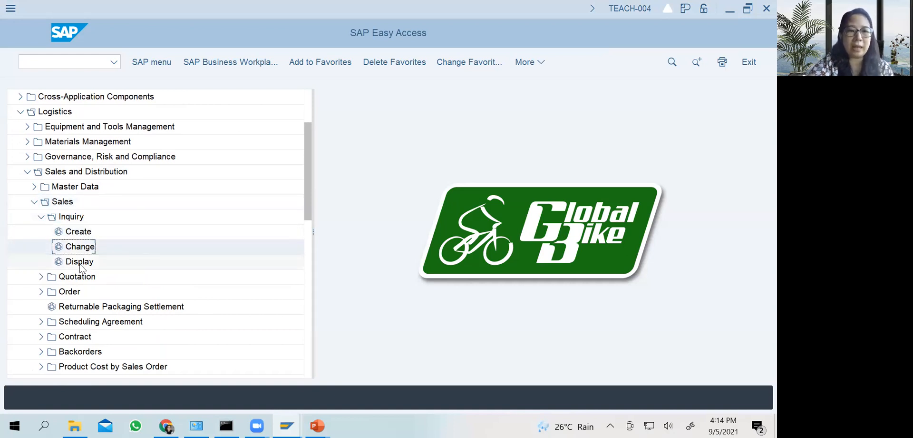
left_click(81, 265)
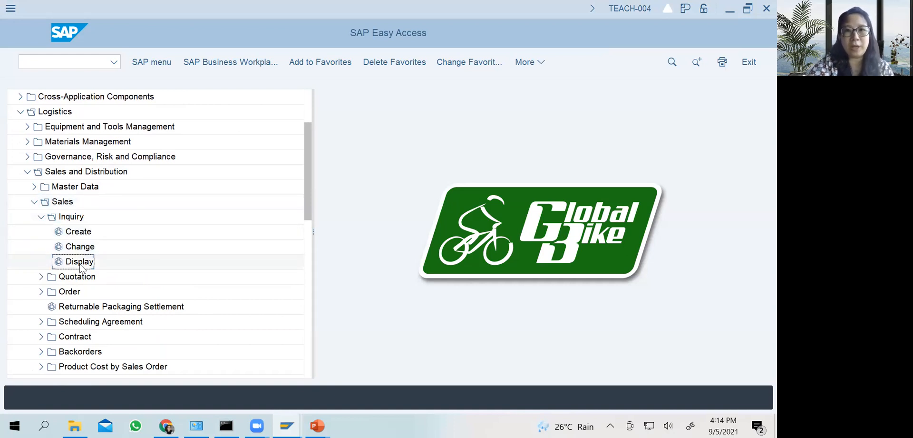
left_click(82, 235)
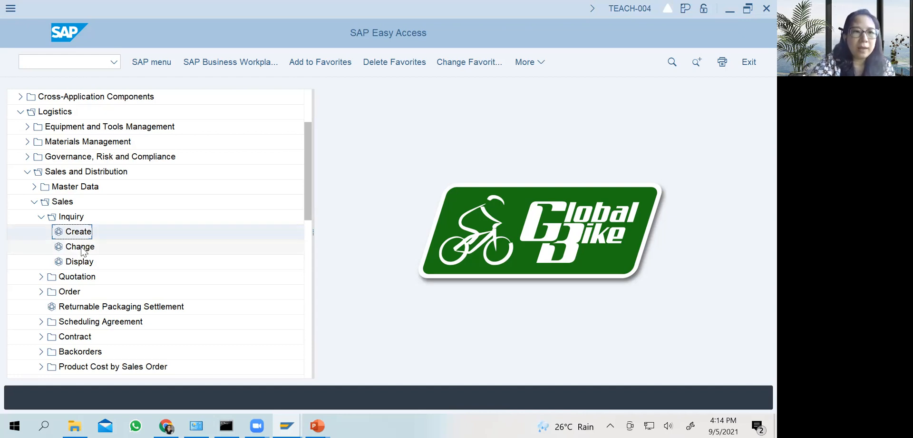
left_click(81, 247)
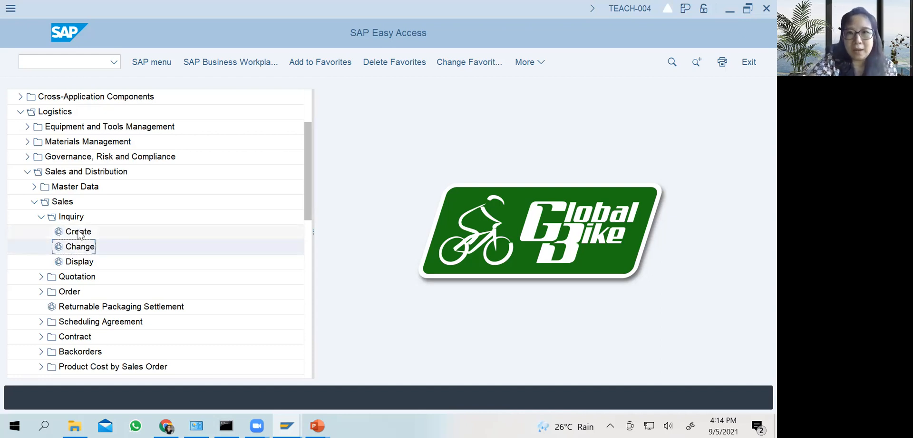
Compare the Create, Change and Display transactions of the sales inquiry once more, selecting each in turn
left_click(78, 233)
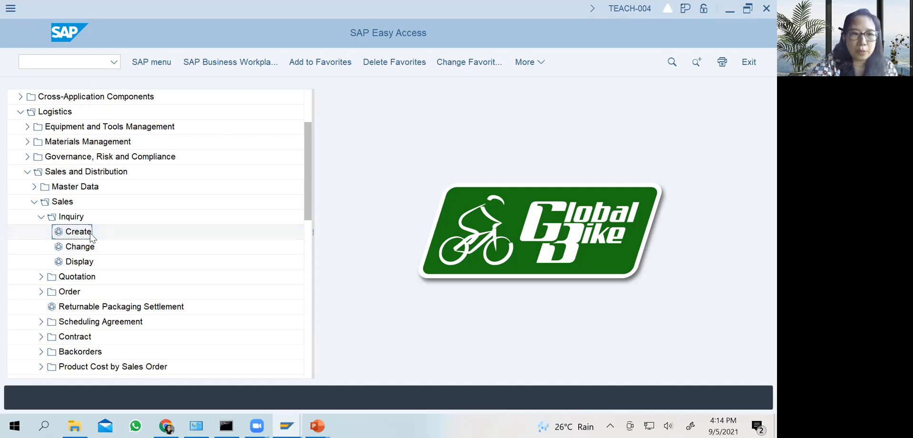
left_click(87, 248)
left_click(88, 265)
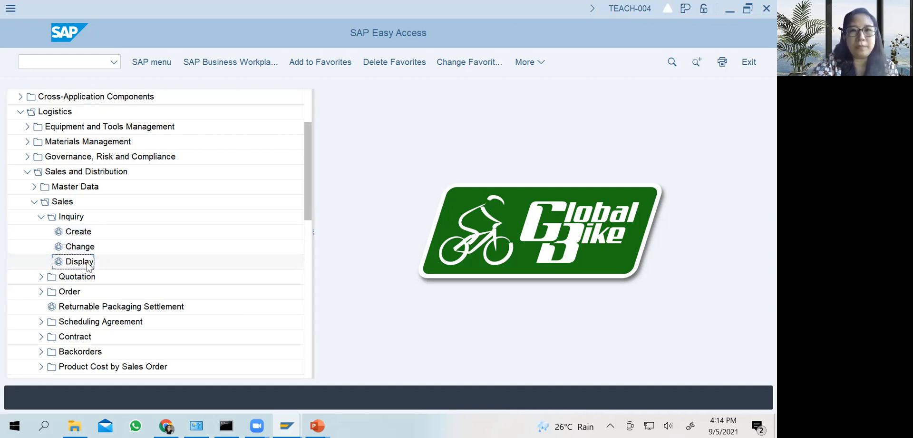
left_click(78, 234)
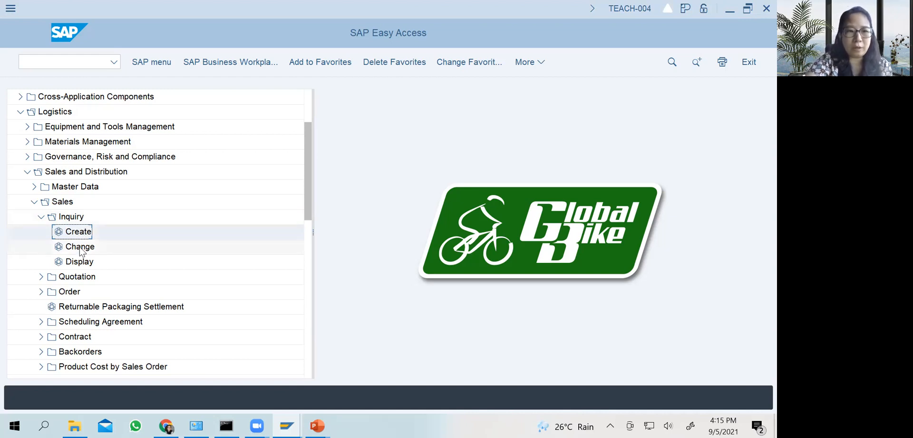
left_click(80, 247)
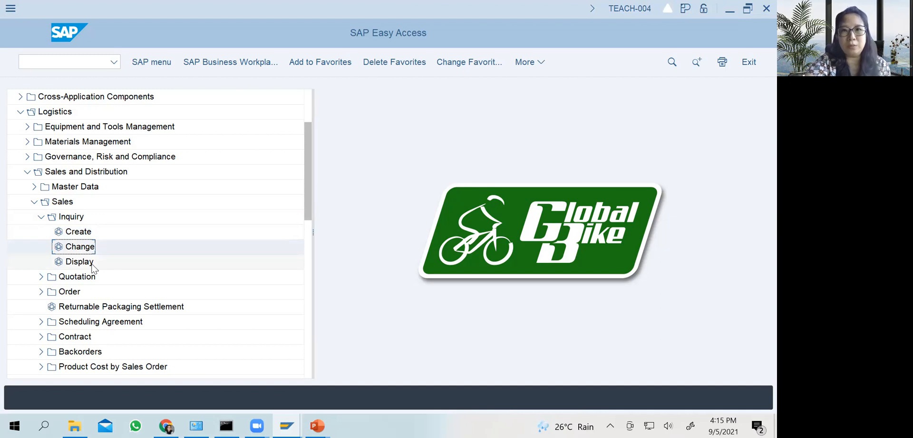
left_click(79, 262)
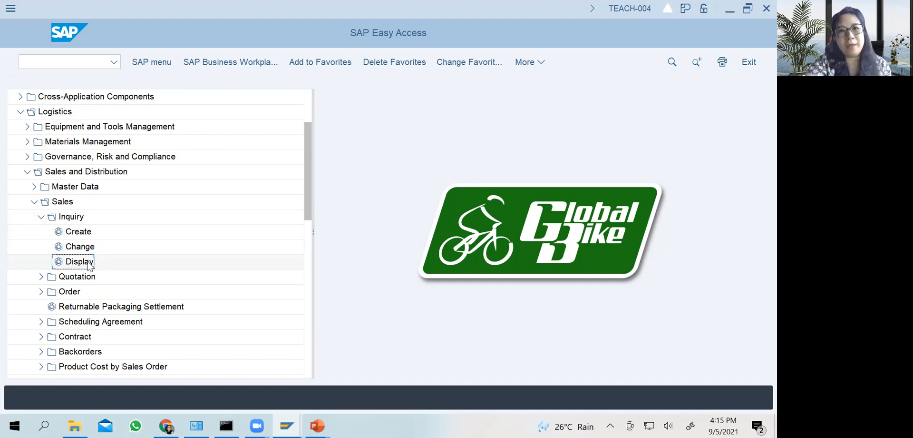
left_click(88, 248)
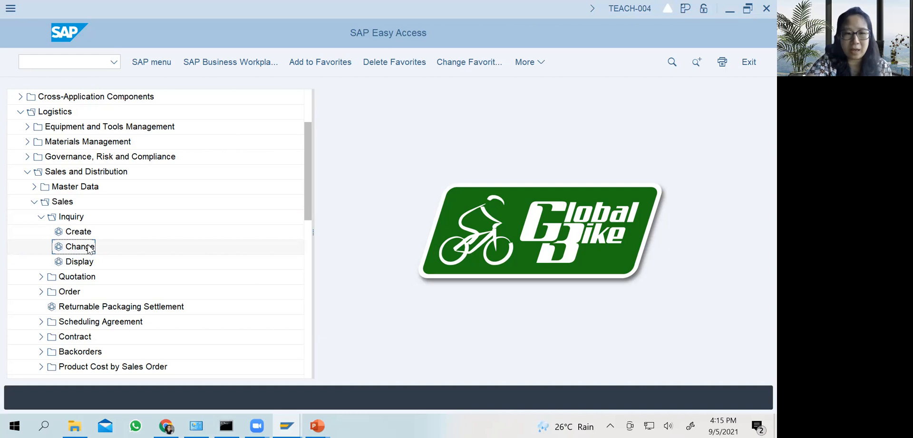
left_click(83, 232)
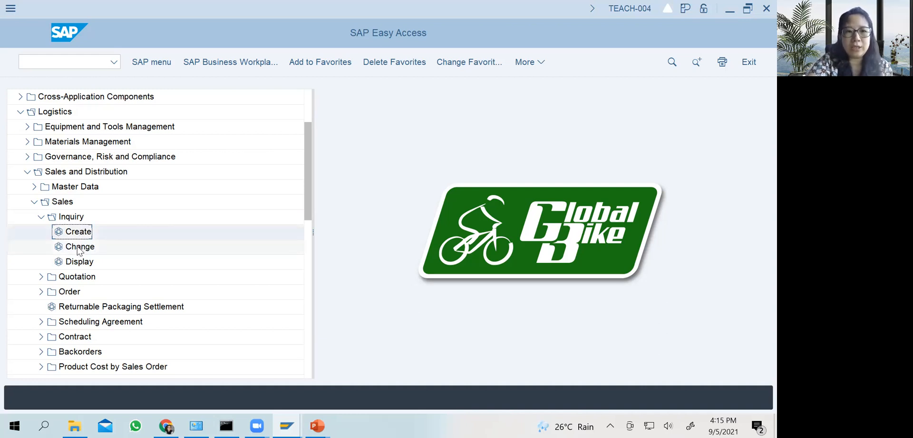
left_click(79, 246)
left_click(79, 263)
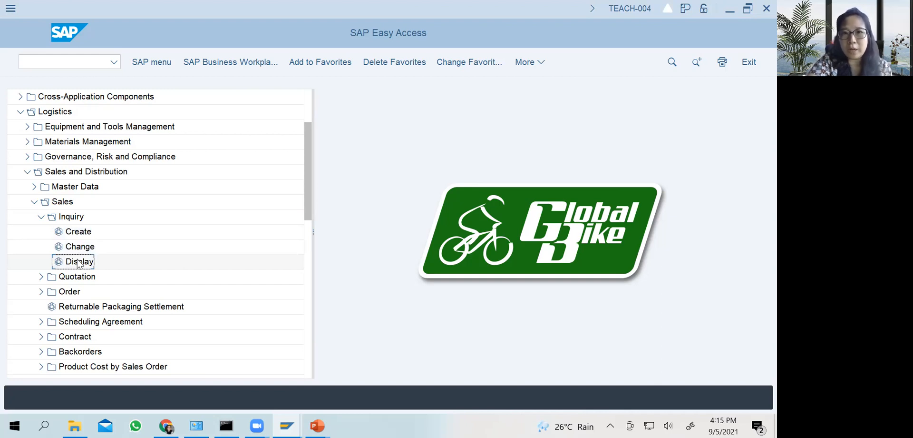
left_click(79, 233)
left_click(79, 247)
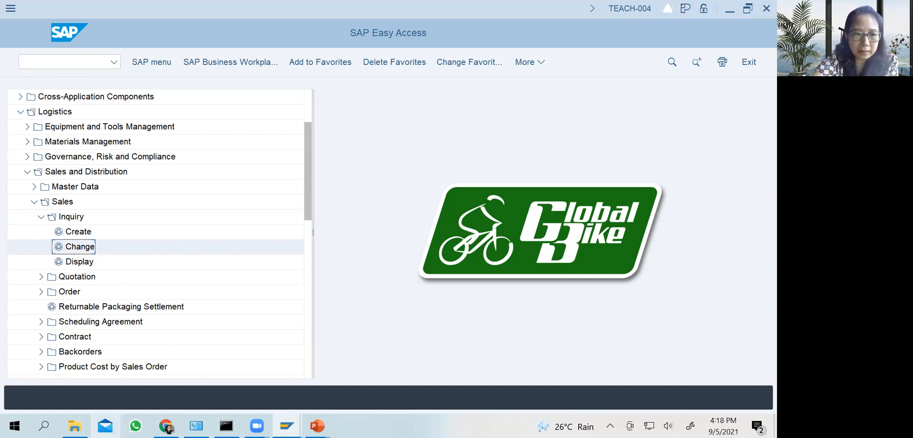
Switch to File Explorer and open the 02_Case_Study folder under Intro_to_S4HANA_using_Global_Bike_3.2_EN, 04 SD, 02 GUI
left_click(75, 425)
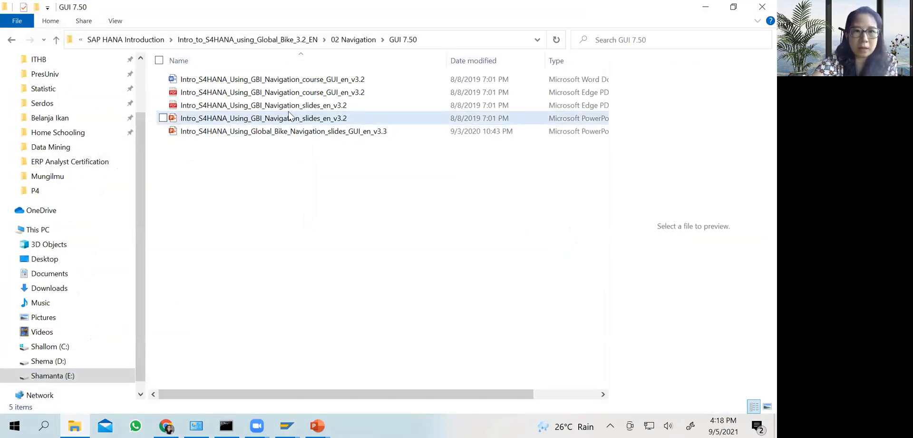
left_click(126, 39)
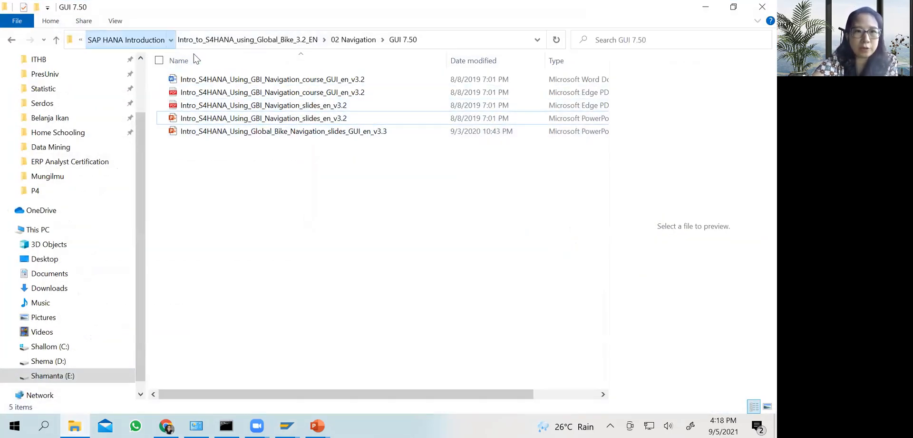
double_click(220, 79)
left_click(207, 122)
double_click(206, 121)
left_click(201, 92)
double_click(201, 92)
double_click(202, 92)
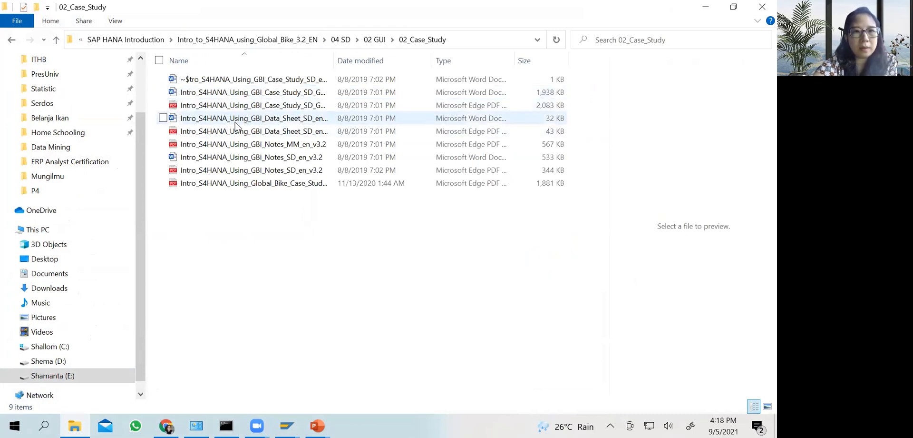
Open the GBI Sales and Distribution case study PDF and maximize its window
double_click(240, 111)
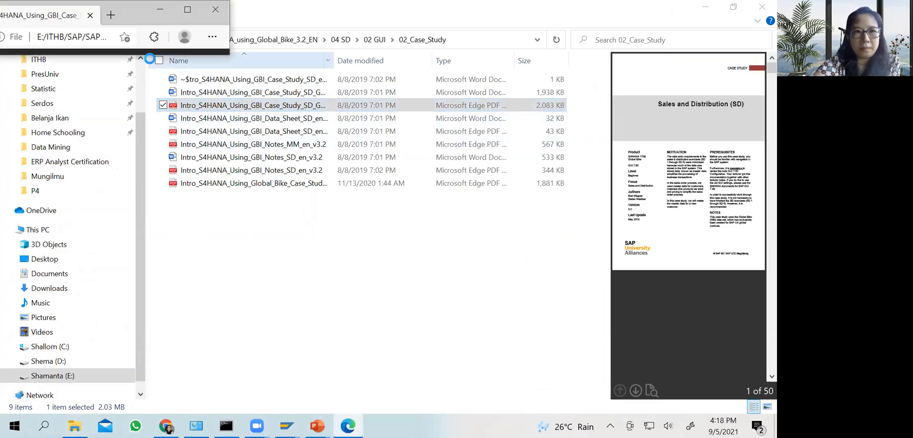
left_click_drag(27, 15, 190, 155)
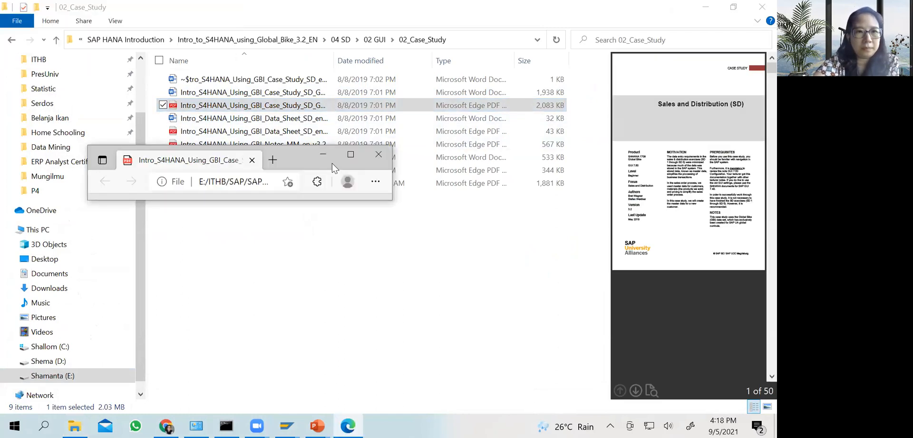
left_click(350, 156)
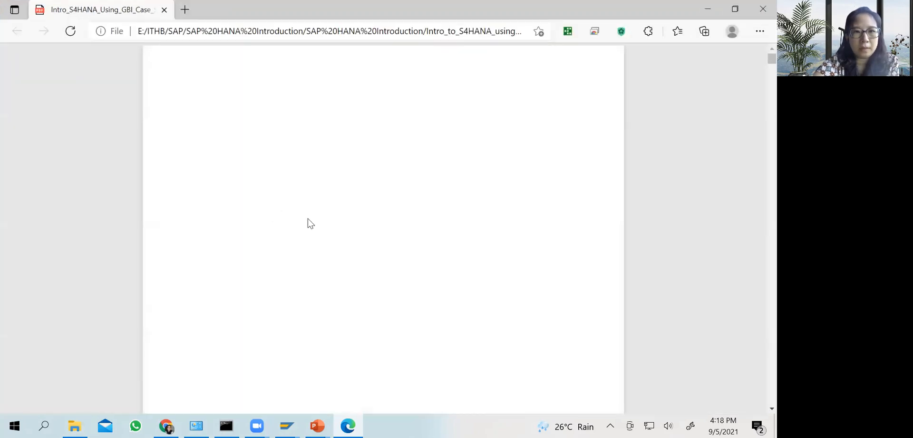
Look through the steps listed in the case study's table of contents
scroll(318, 241, "down", 3)
scroll(321, 247, "down", 20)
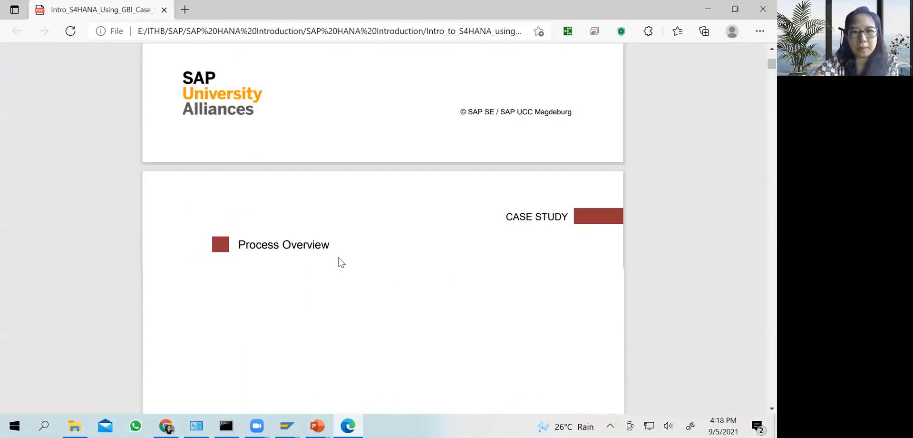
scroll(339, 261, "down", 4)
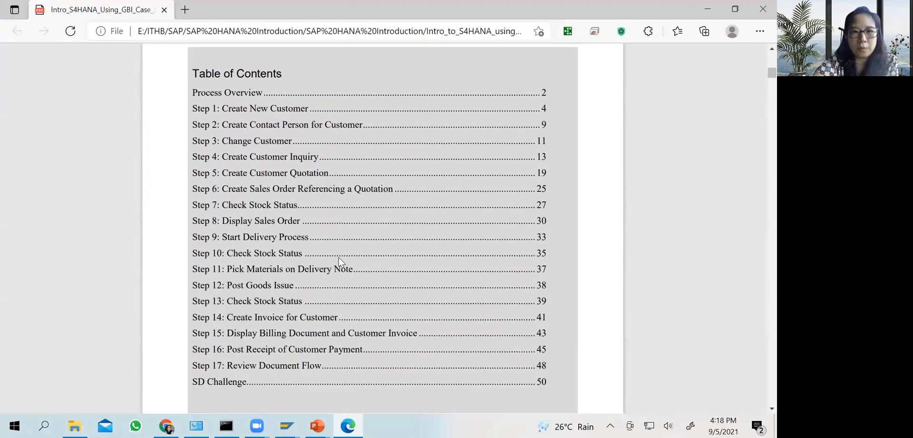
scroll(241, 112, "up", 2)
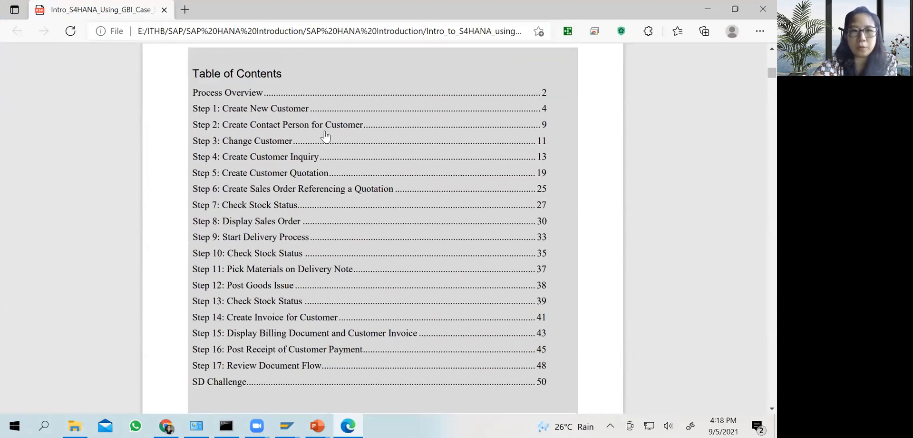
scroll(312, 238, "down", 3)
scroll(313, 244, "up", 2)
scroll(313, 244, "up", 2)
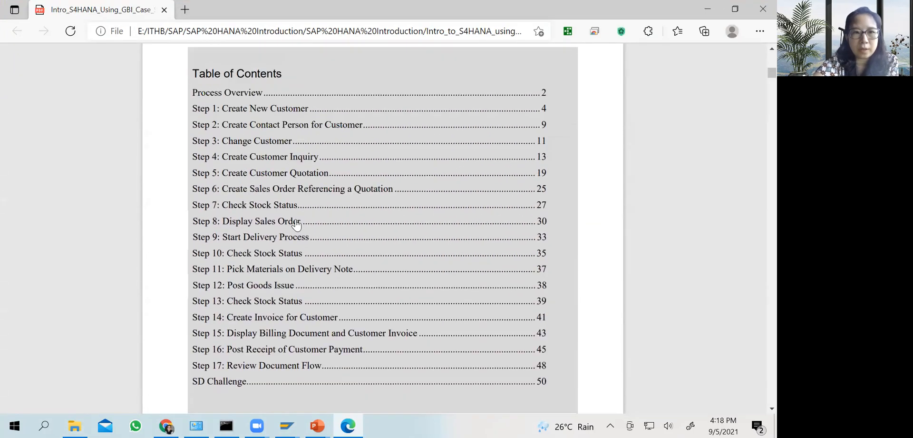
Go to Step 4: Create Customer Inquiry and highlight the menu path from Logistics to Create
left_click(278, 158)
scroll(379, 270, "down", 3)
scroll(379, 270, "up", 2)
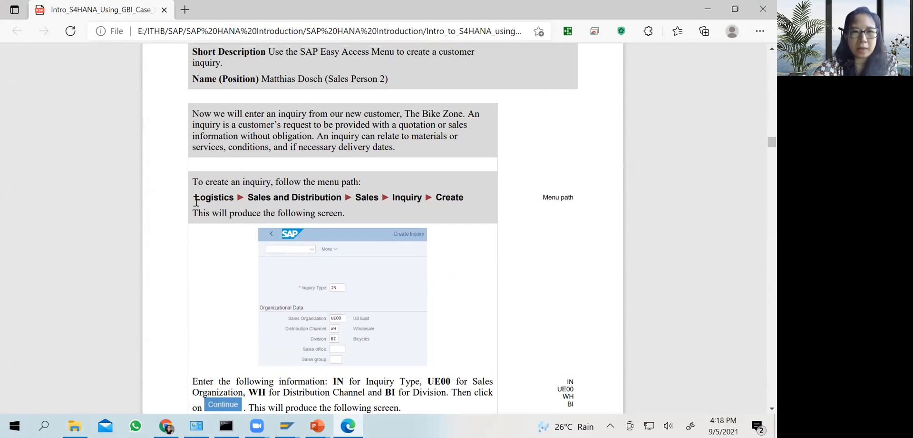
left_click_drag(194, 198, 452, 197)
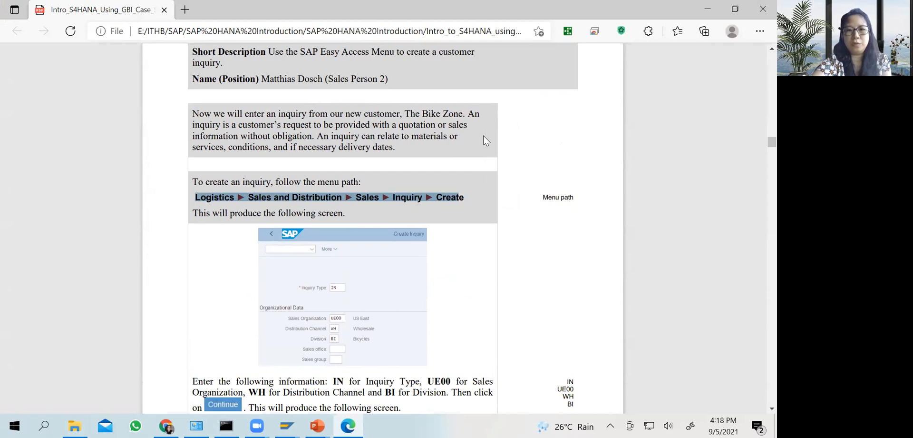
Restore the PDF window from full screen and enlarge it until the whole menu path is readable
left_click(735, 9)
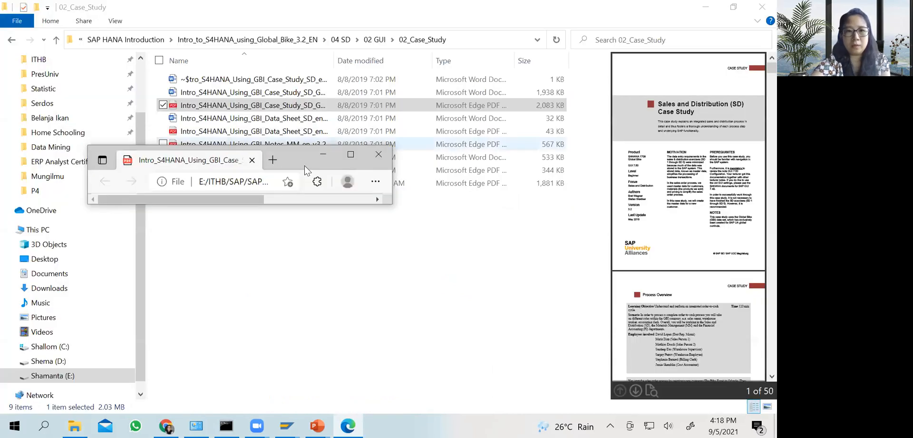
left_click_drag(366, 208, 363, 411)
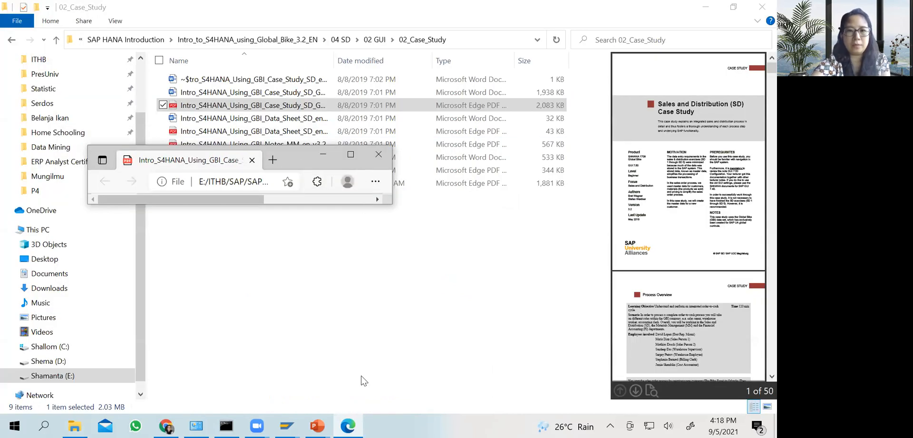
left_click_drag(396, 88, 431, 90)
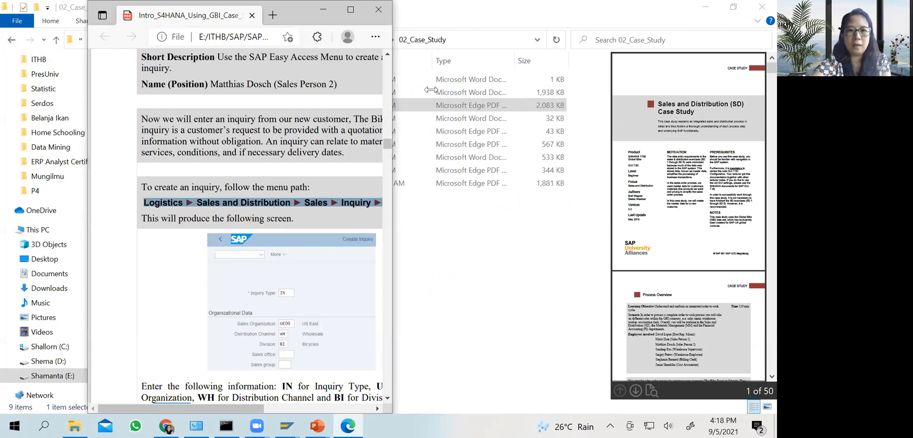
Switch to the SAP Easy Access window and restore it from full screen
mouse_move(287, 425)
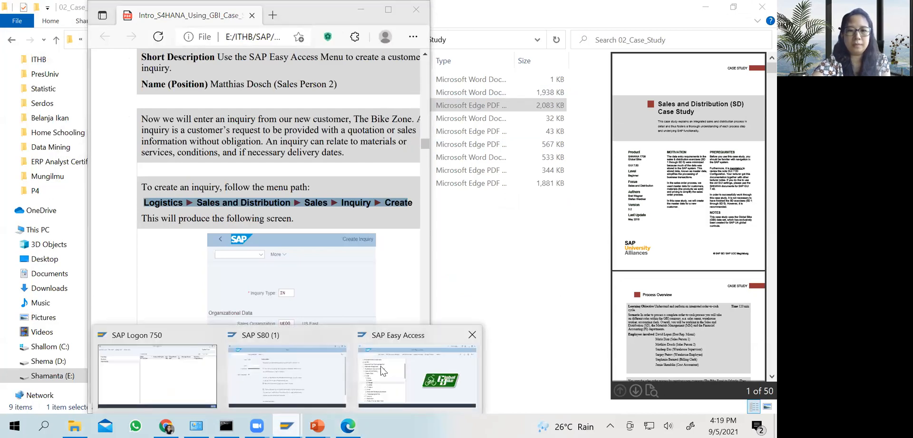
left_click(378, 366)
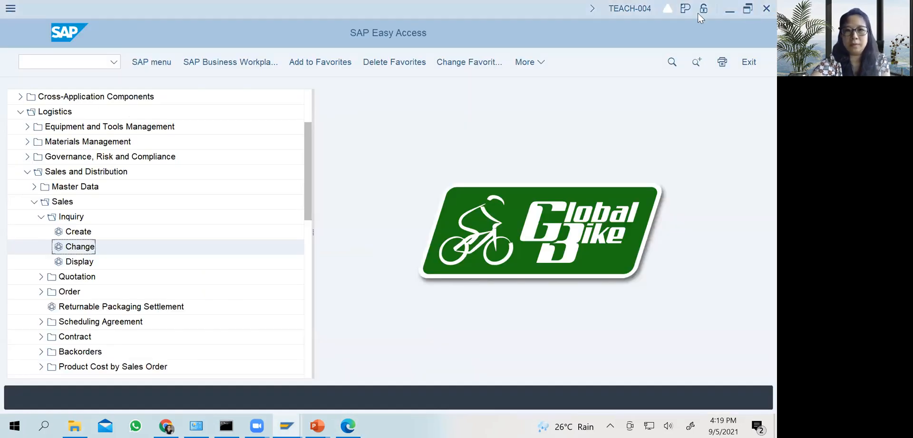
left_click(748, 8)
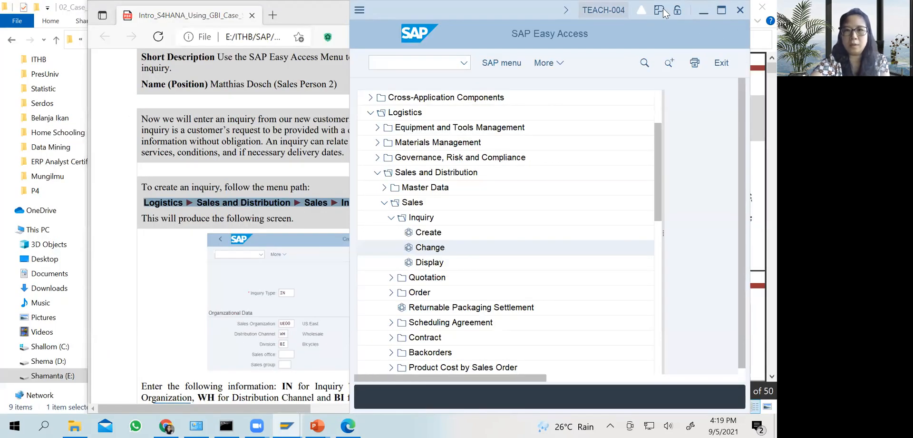
Bring the case study PDF to the front, clear its text selection and place it beside the SAP window
left_click(186, 57)
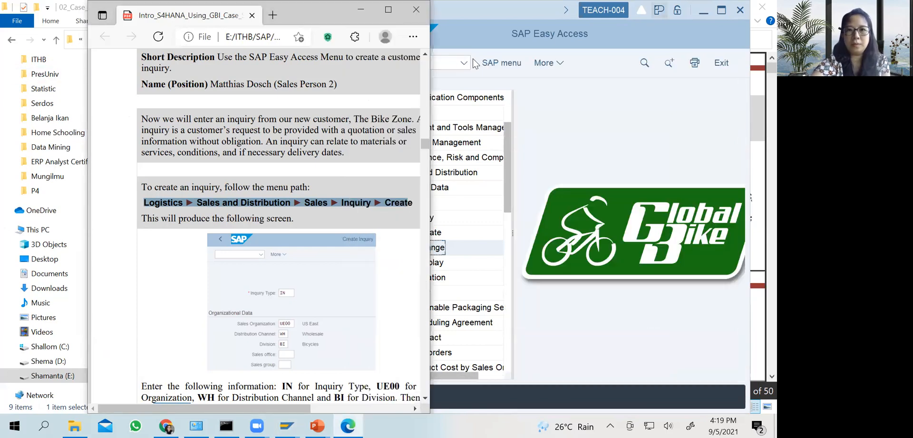
left_click(413, 36)
left_click(132, 86)
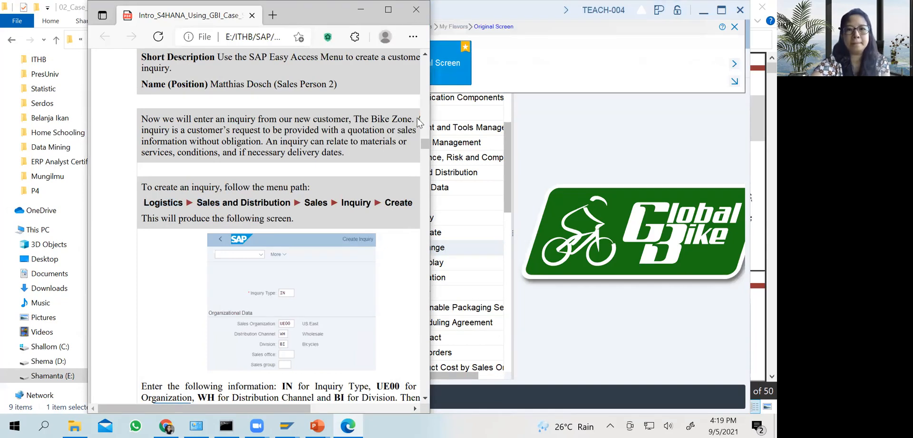
left_click(332, 6)
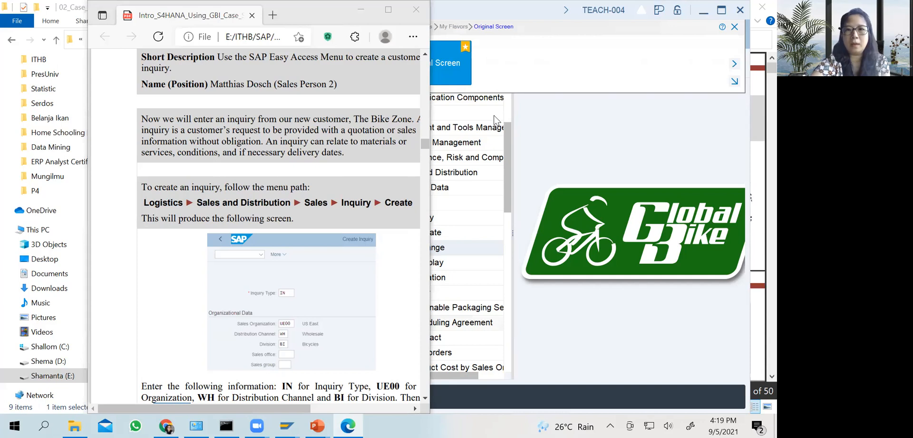
left_click_drag(332, 6, 250, 6)
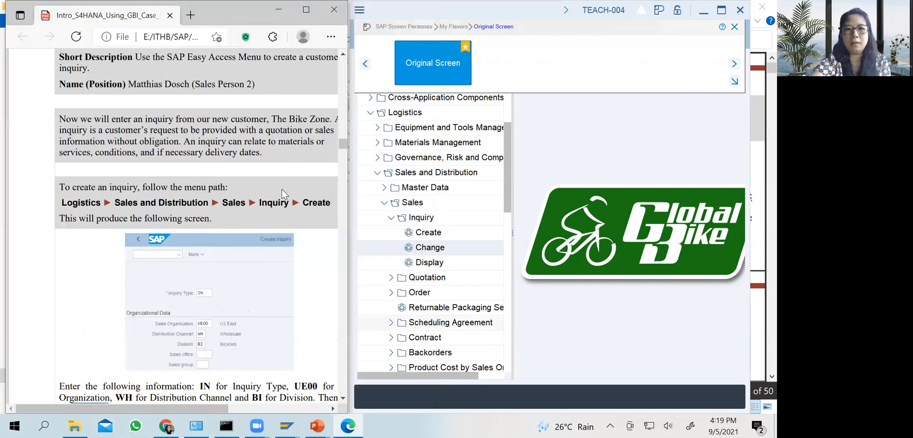
Collapse the Sales and Distribution and Logistics folders in the SAP Menu
left_click(372, 118)
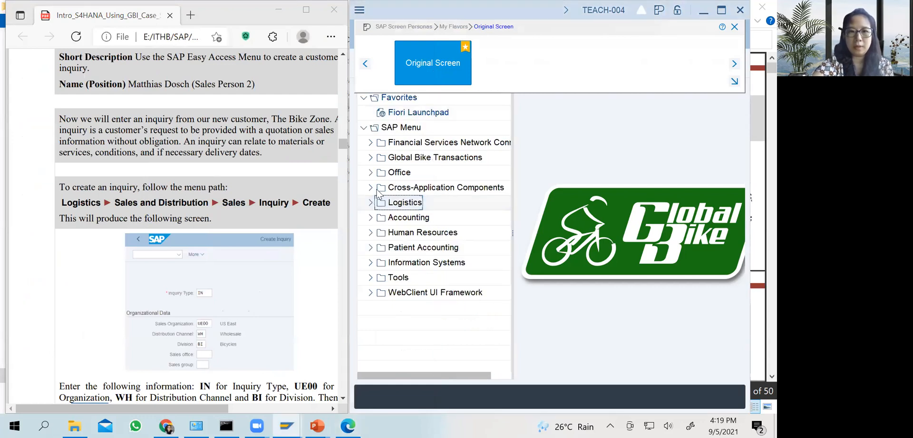
left_click(371, 203)
left_click(378, 158)
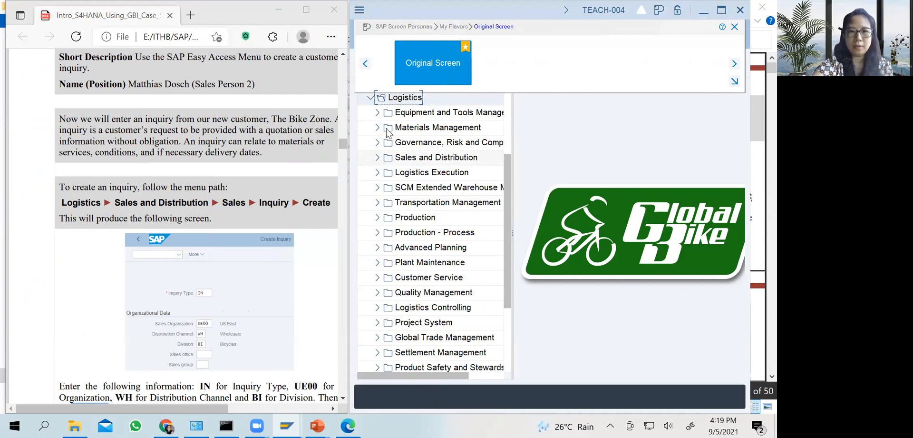
left_click(376, 158)
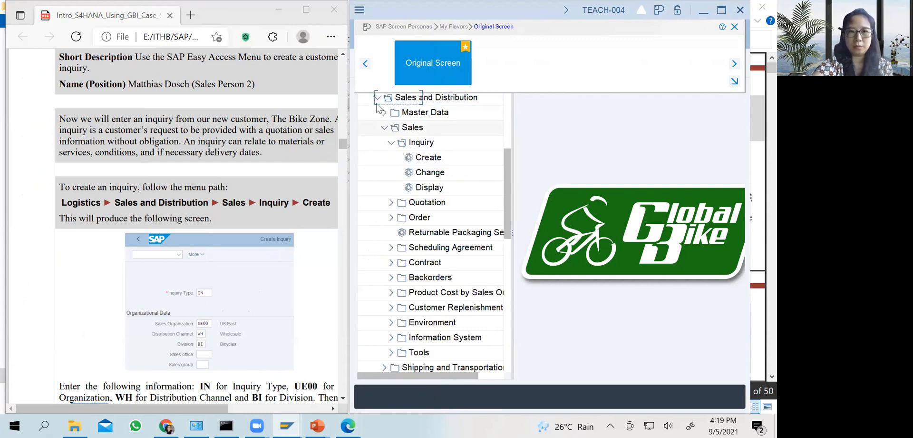
left_click(383, 126)
scroll(398, 166, "up", 3)
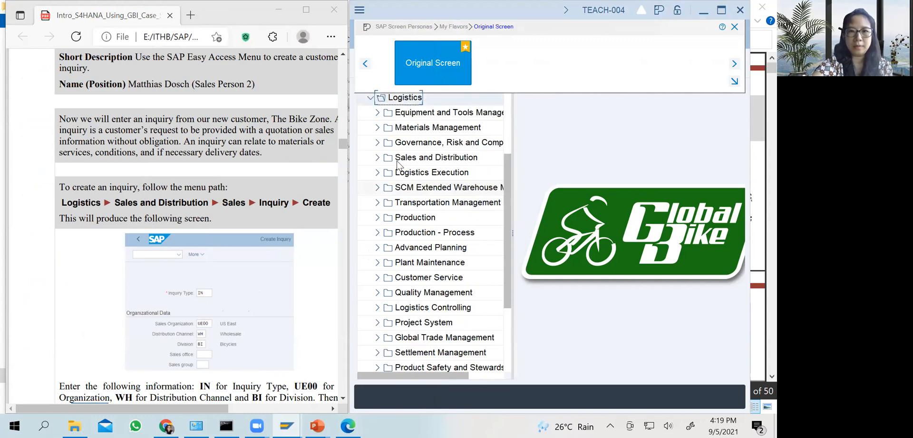
left_click(370, 128)
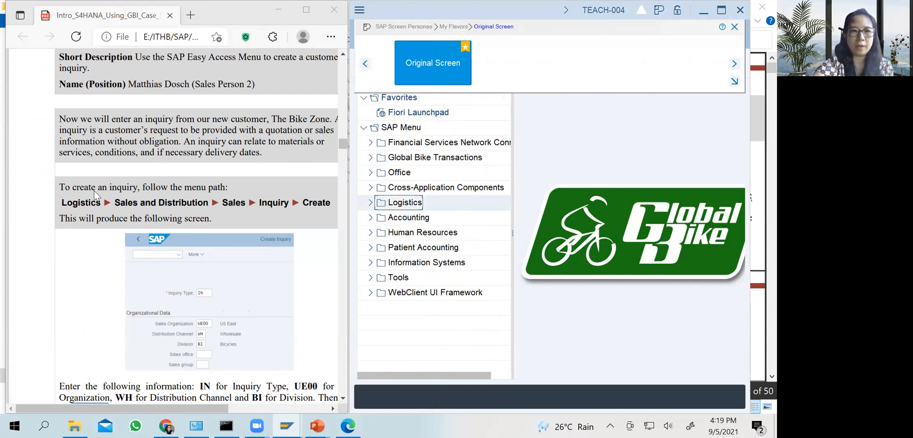
Open the Create Inquiry transaction by following Logistics, Sales and Distribution, Sales, Inquiry, Create
left_click(371, 203)
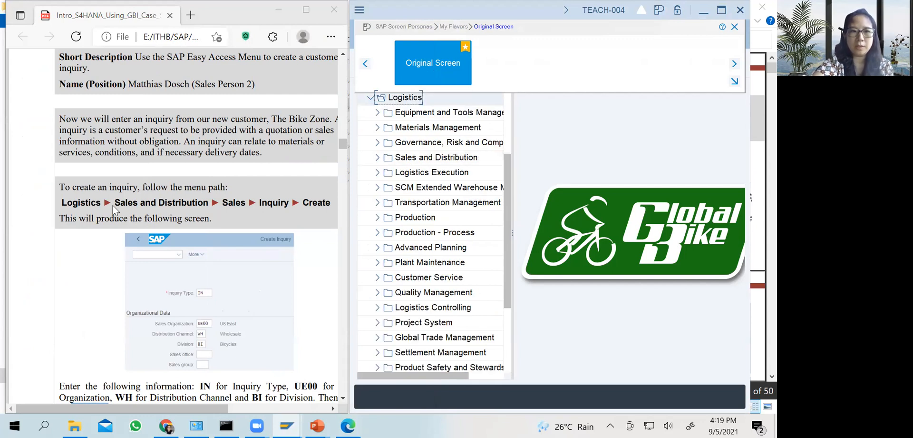
left_click(225, 209)
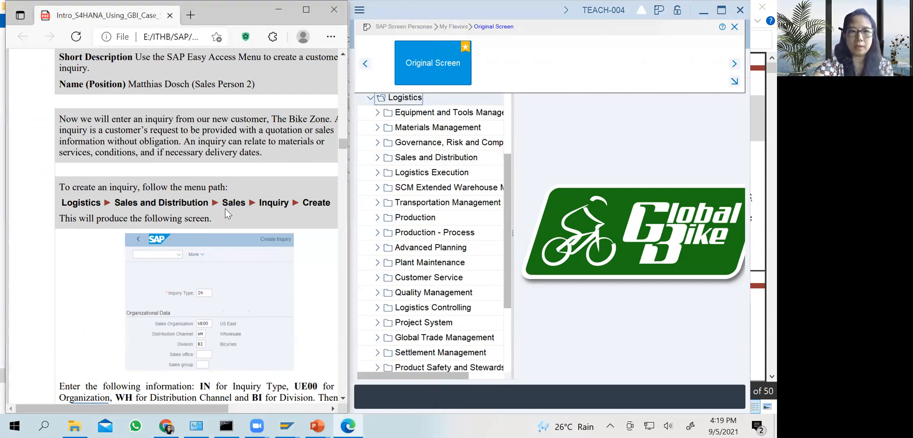
left_click(375, 158)
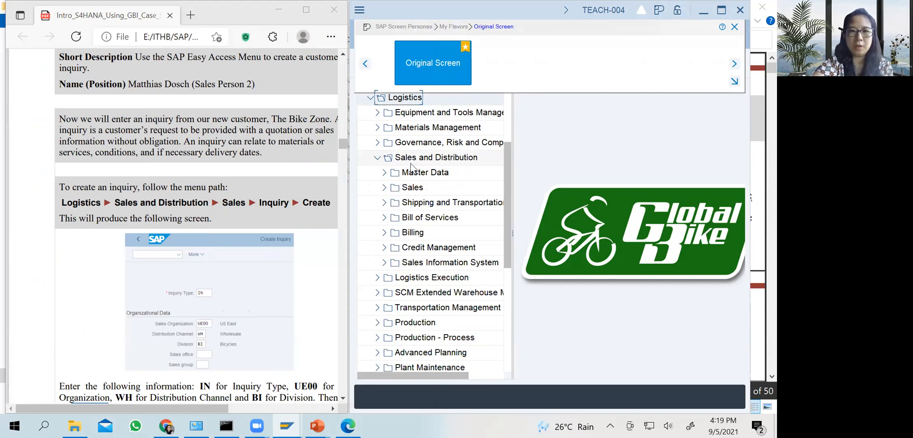
left_click(385, 187)
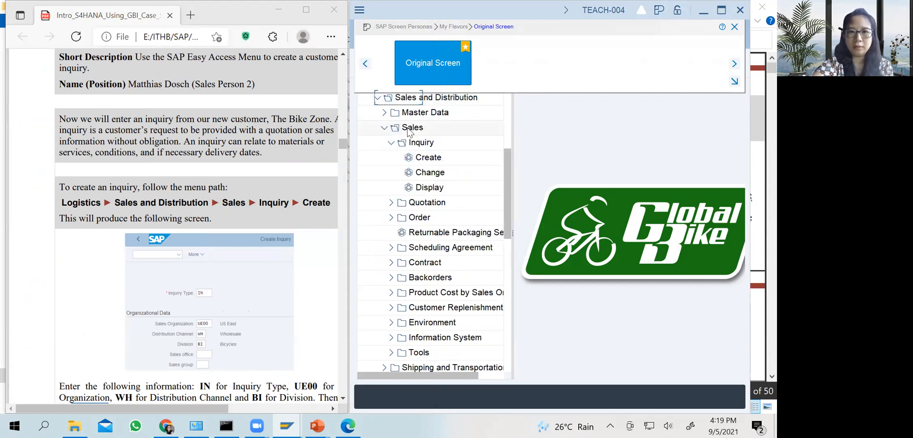
left_click(417, 161)
double_click(417, 161)
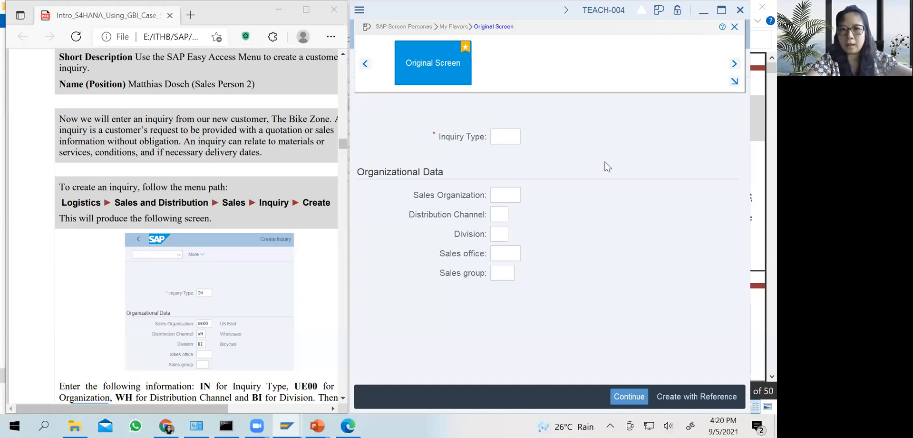
Choose IN as the Inquiry Type from the list of sales document types
left_click(502, 136)
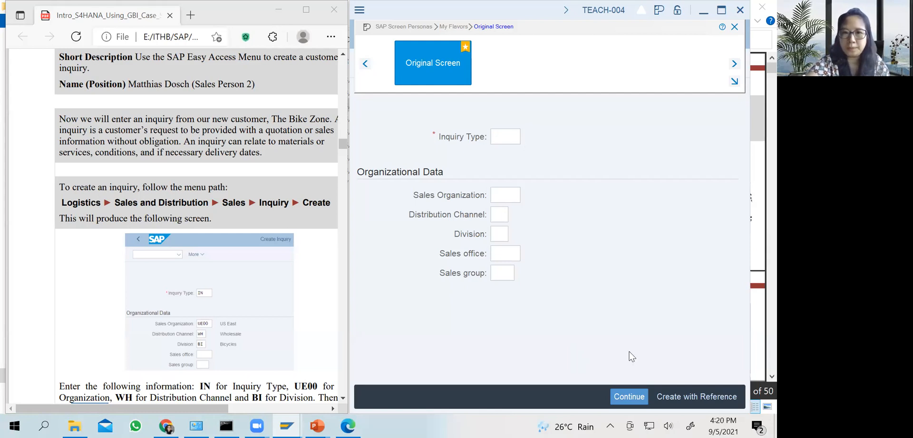
left_click(504, 140)
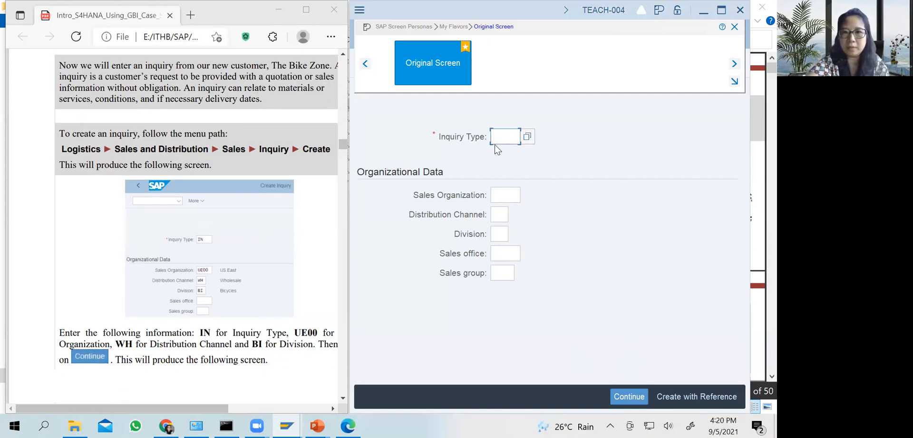
left_click(528, 137)
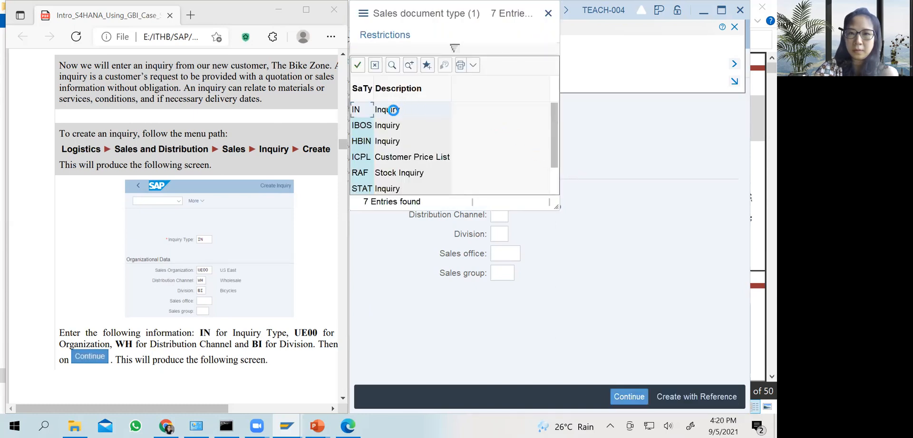
left_click(362, 112)
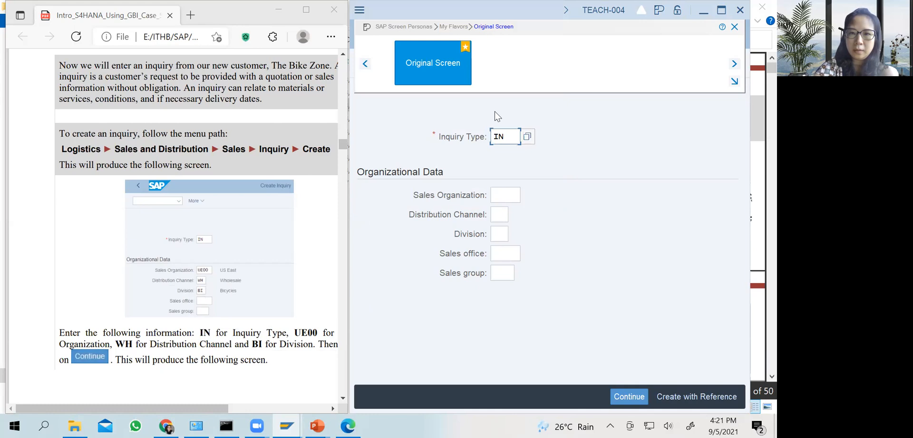
Re-enter IN as the Inquiry Type and enter UE00 as the Sales Organization
left_click_drag(513, 136, 485, 142)
key("BackSpace")
type("IN")
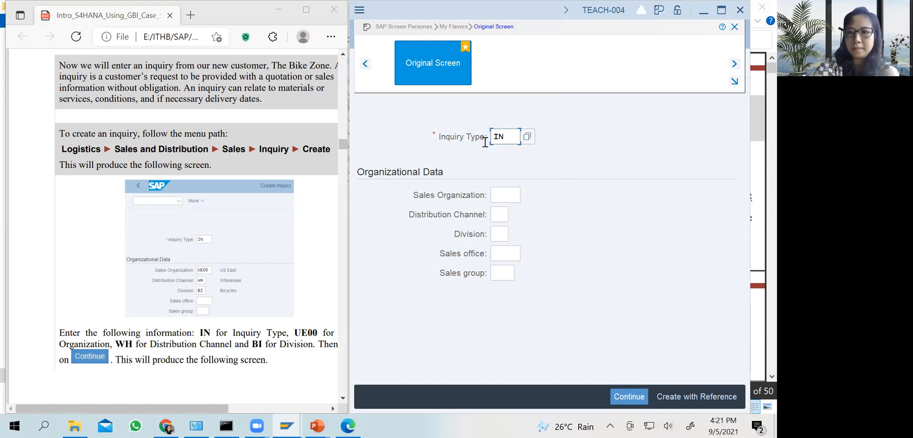
left_click(509, 191)
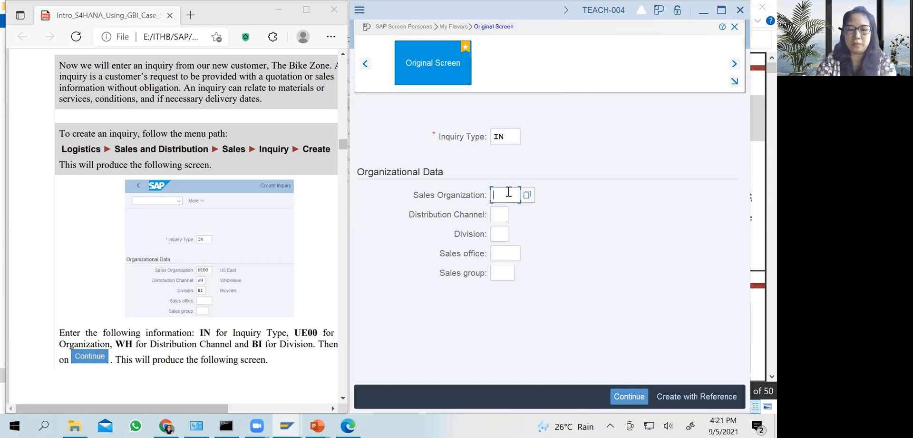
type("UE00")
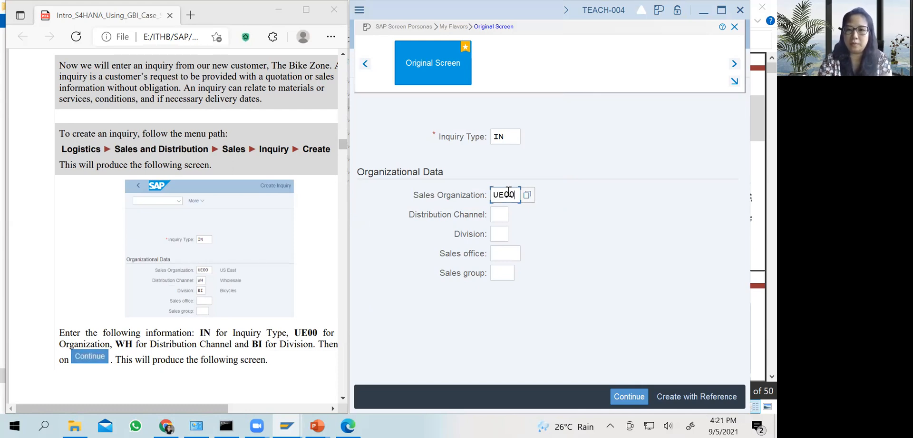
left_click(549, 230)
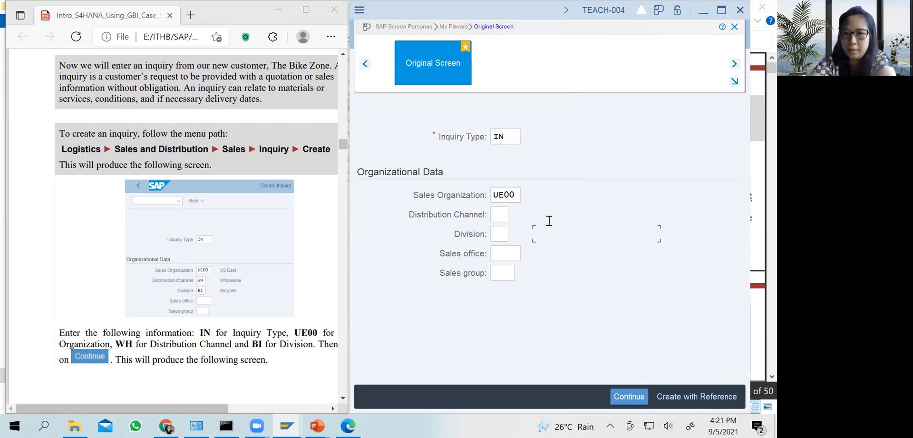
left_click(508, 195)
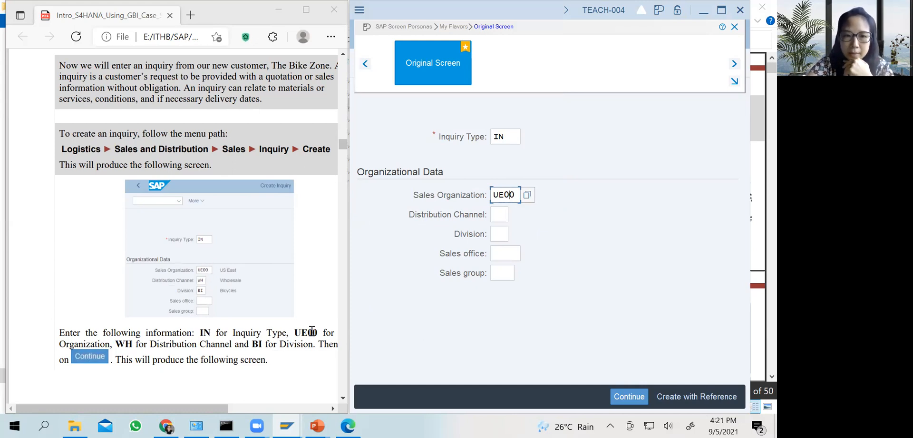
Examine the parts of the UE00 sales organization code in the case study PDF and read on to the Sold-to party search instructions
left_click_drag(317, 332, 308, 333)
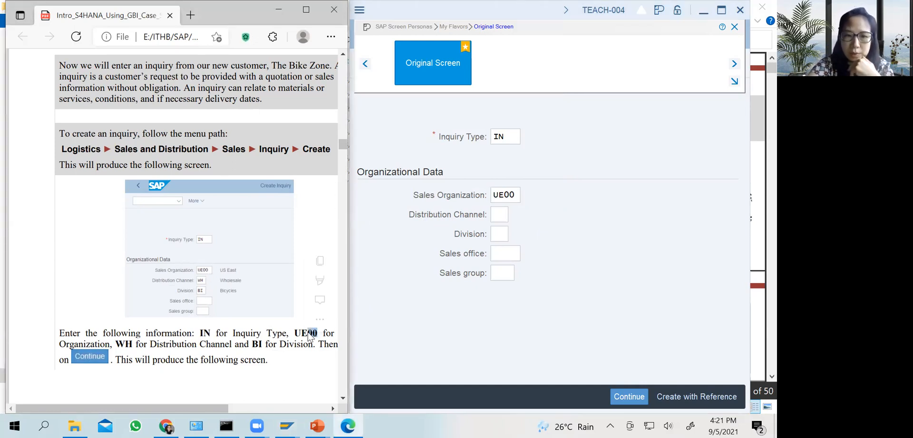
left_click(304, 332)
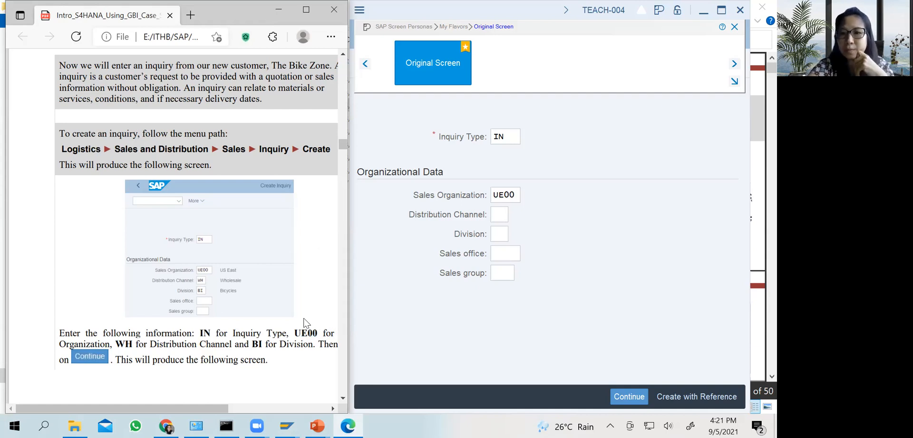
mouse_move(308, 333)
left_mouse_down()
mouse_move(295, 332)
mouse_move(305, 336)
left_mouse_up()
left_click(295, 333)
left_click(297, 333)
left_click_drag(295, 333, 309, 333)
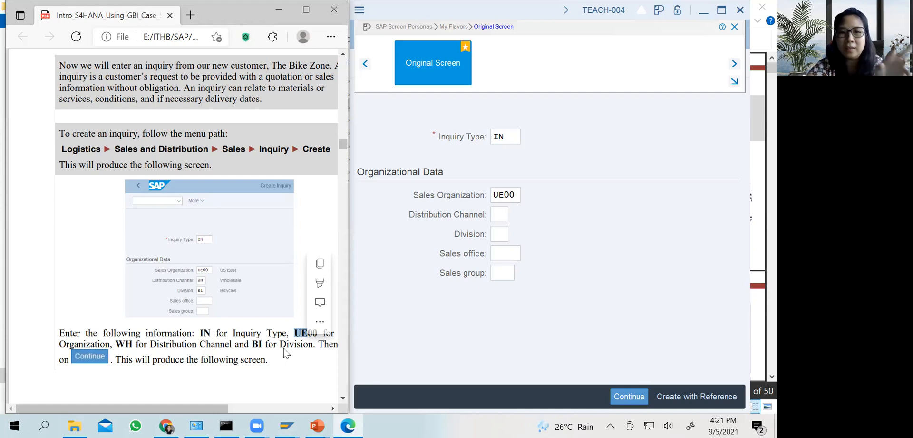
left_click(295, 333)
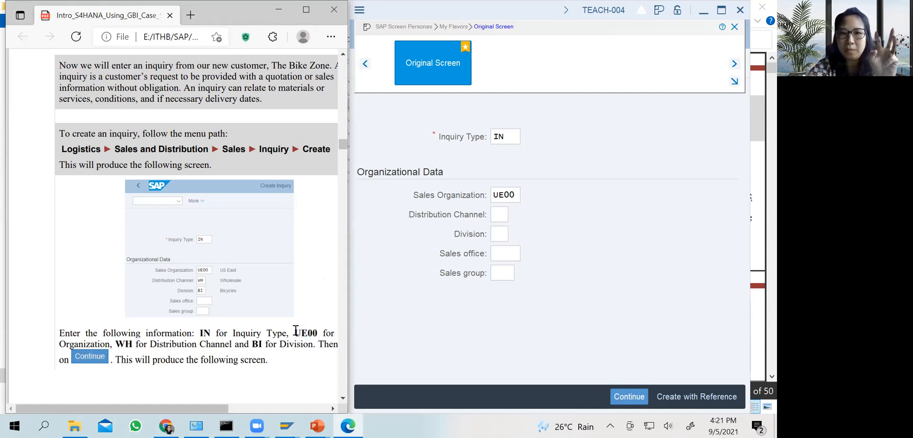
left_click_drag(296, 330, 309, 331)
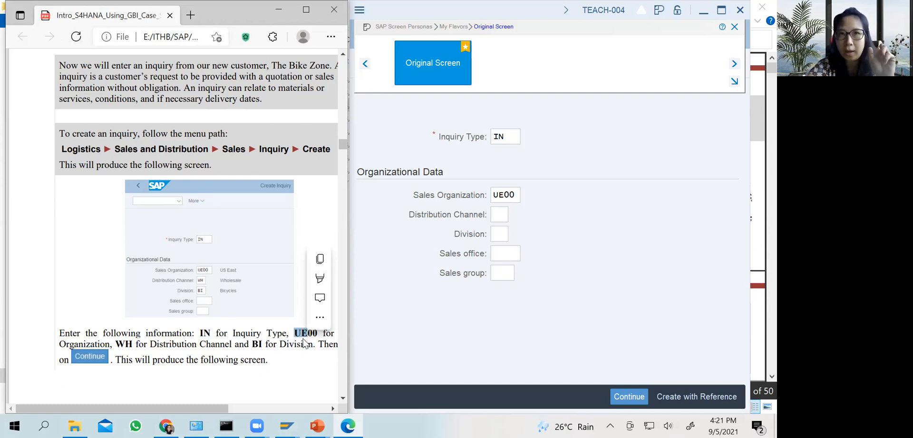
left_click(305, 342)
left_click_drag(302, 331, 317, 332)
left_click(310, 332)
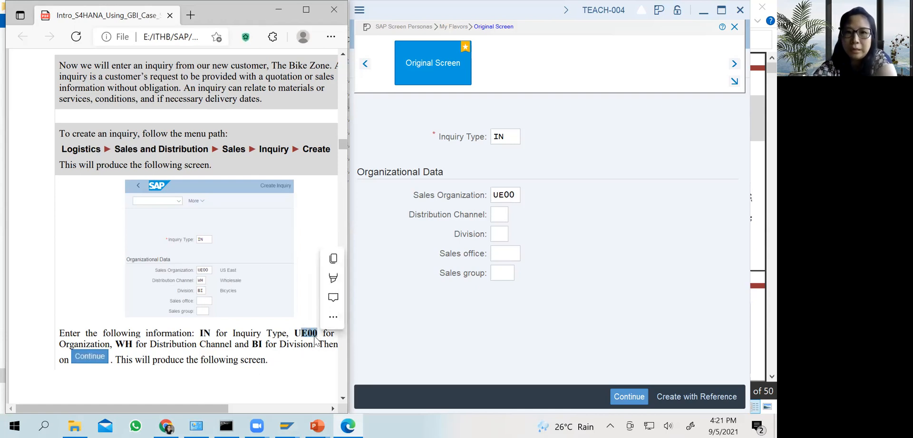
left_click(312, 334)
left_click_drag(302, 333, 319, 332)
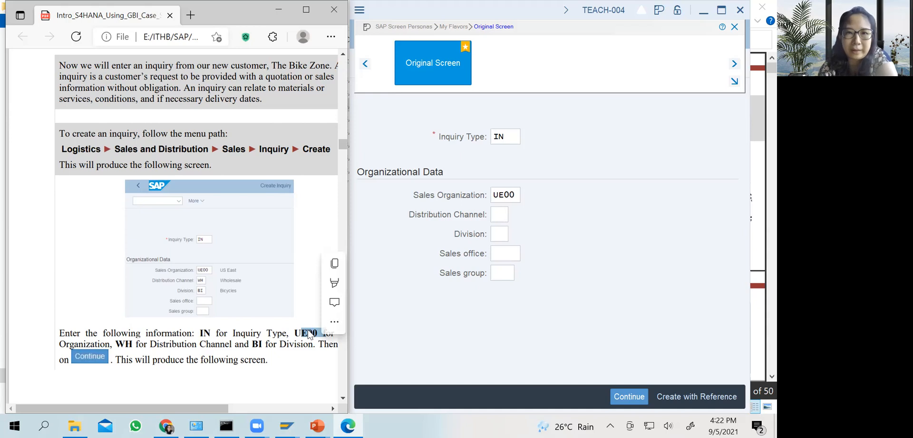
left_click(308, 331)
left_click_drag(308, 331, 318, 331)
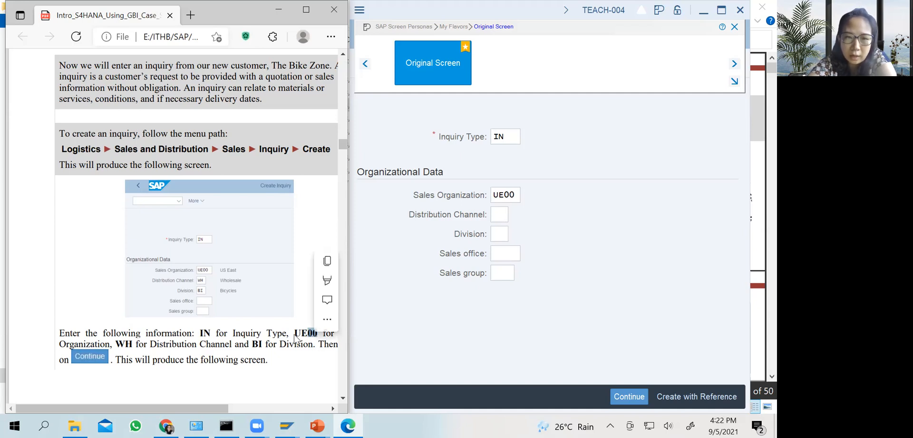
left_click(296, 333)
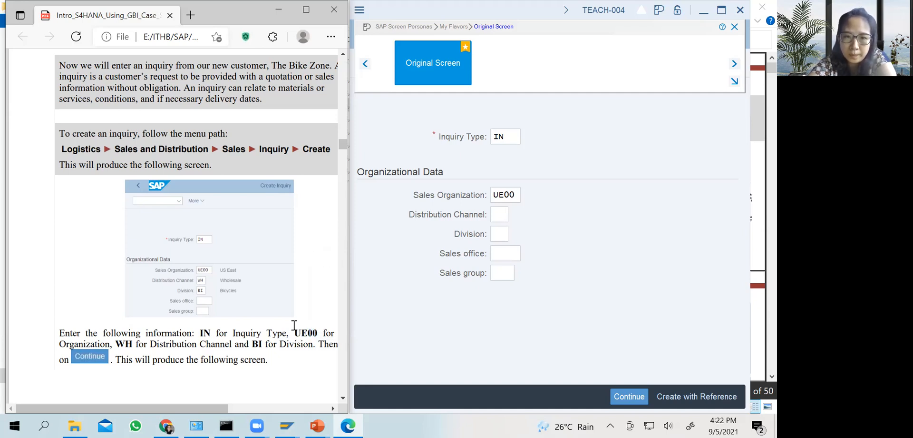
scroll(250, 287, "down", 1)
scroll(250, 287, "down", 5)
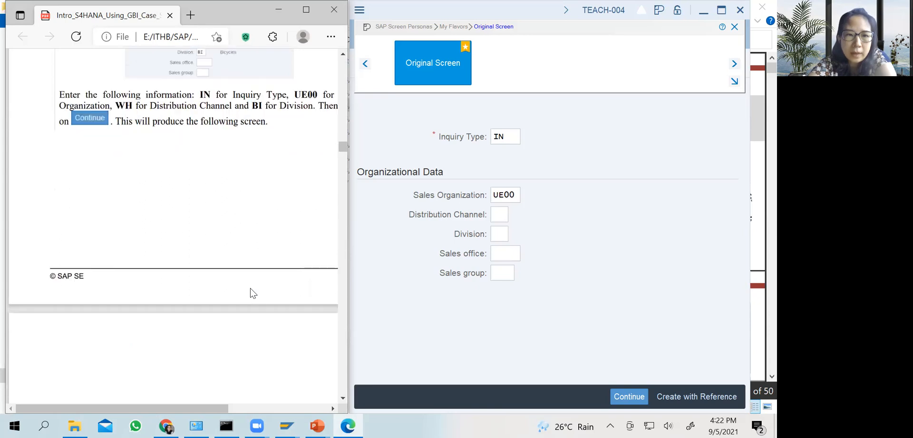
scroll(250, 287, "down", 4)
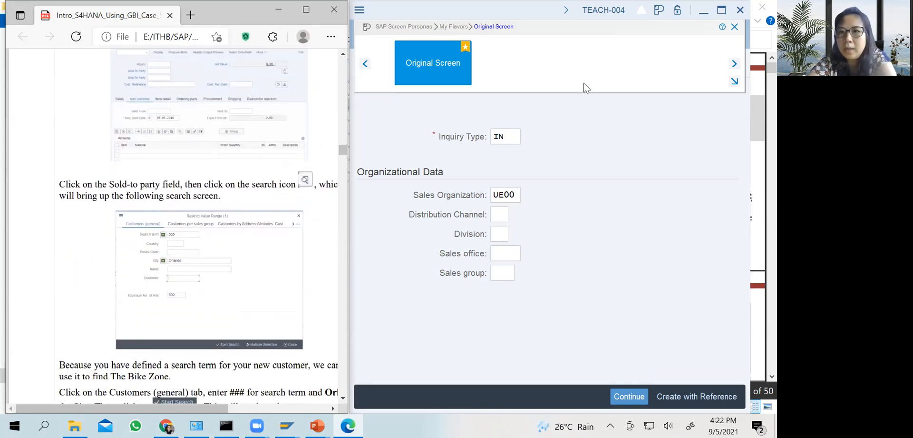
Close the SAP Screen Personas flavor bar in the maximized SAP window and go back to SAP Easy Access
left_click(722, 11)
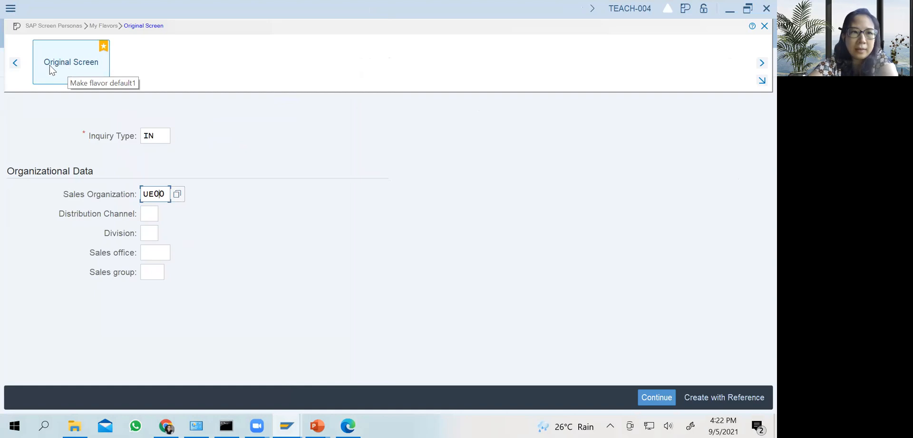
left_click(15, 62)
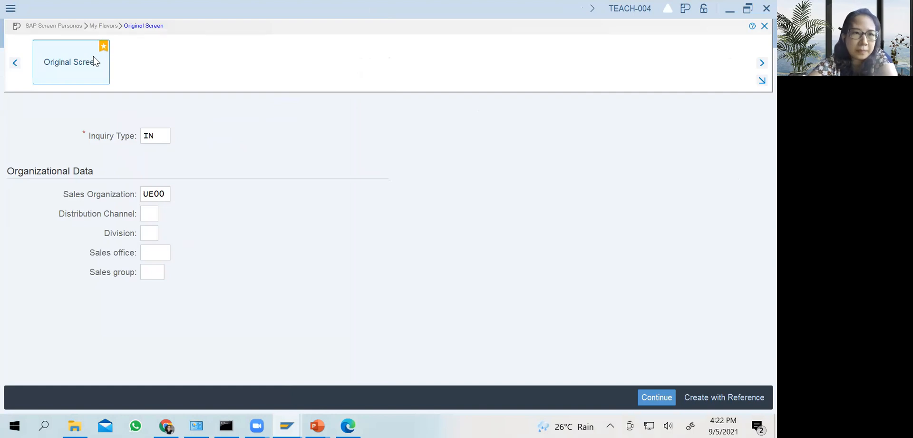
left_click(56, 62)
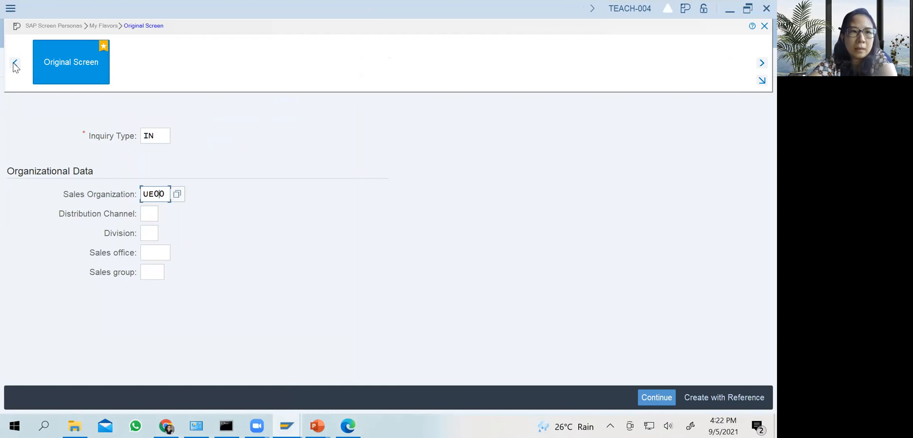
left_click(13, 63)
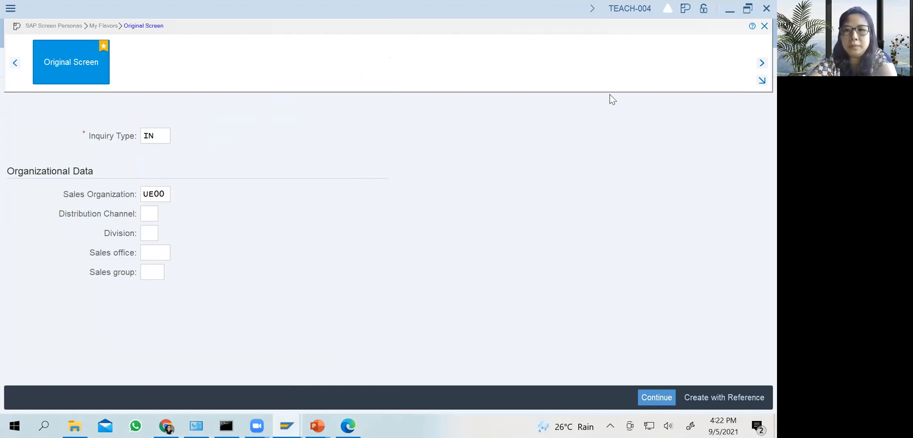
left_click(763, 27)
left_click(29, 34)
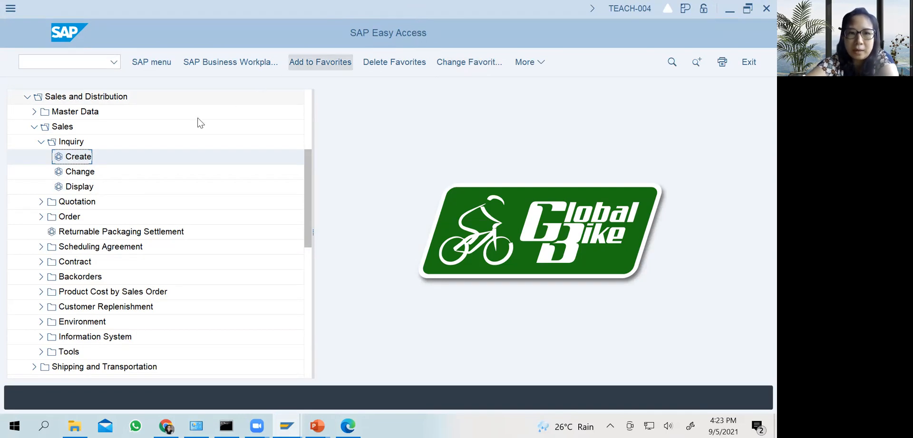
Open Create Inquiry under Sales, set the Inquiry Type to IN, and continue to the inquiry overview with the organizational data left blank
double_click(80, 158)
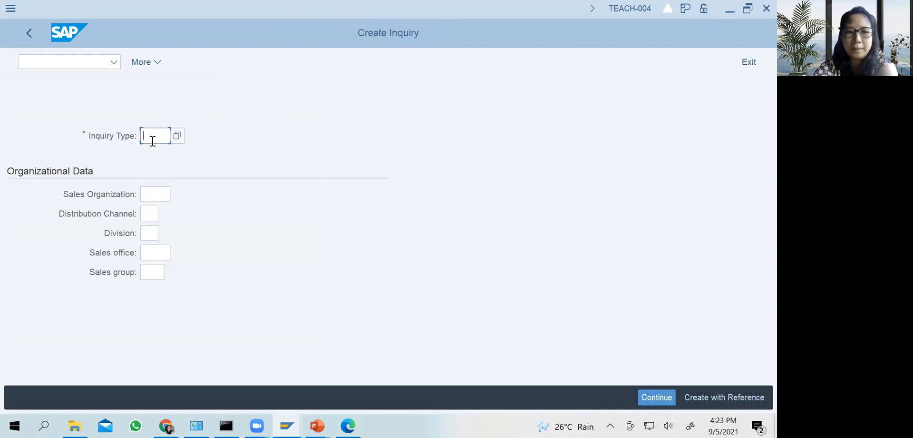
type("in")
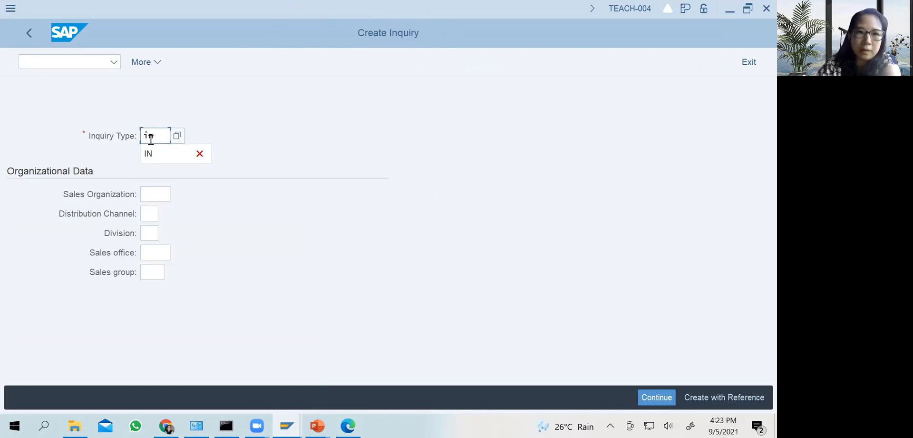
key("Down")
key("Return")
left_click(157, 190)
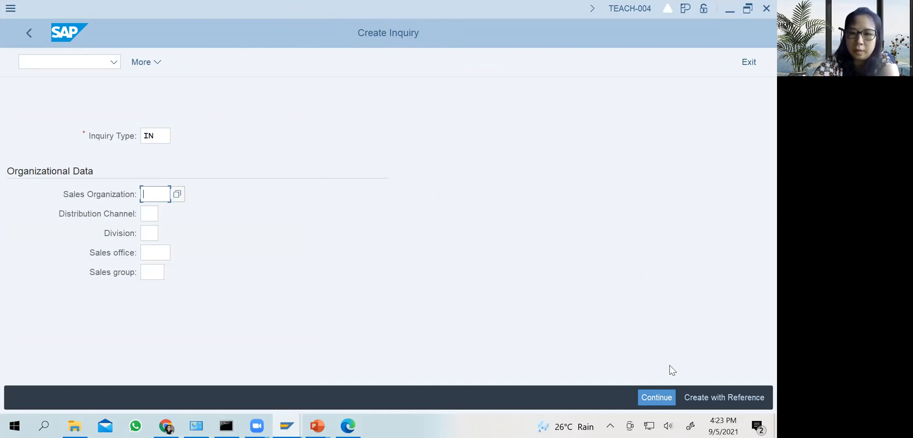
left_click(672, 392)
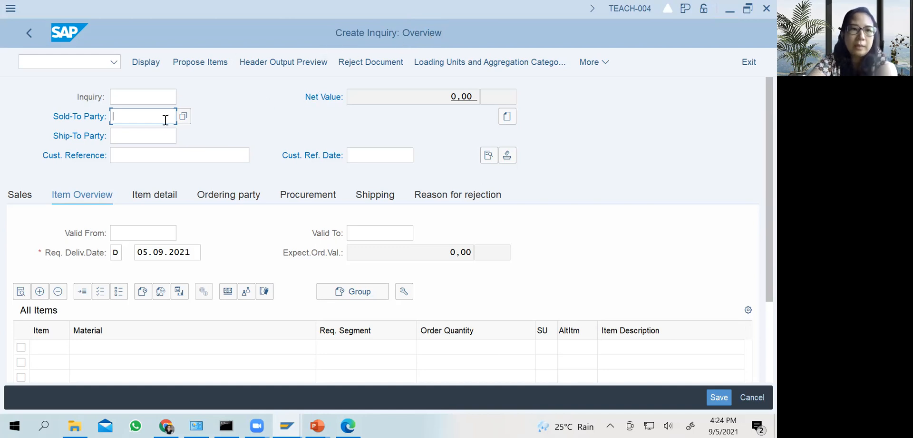
Enter the customer number as the Sold-To Party and test as the Cust. Reference, and confirm the header entries
type("2")
left_click(144, 131)
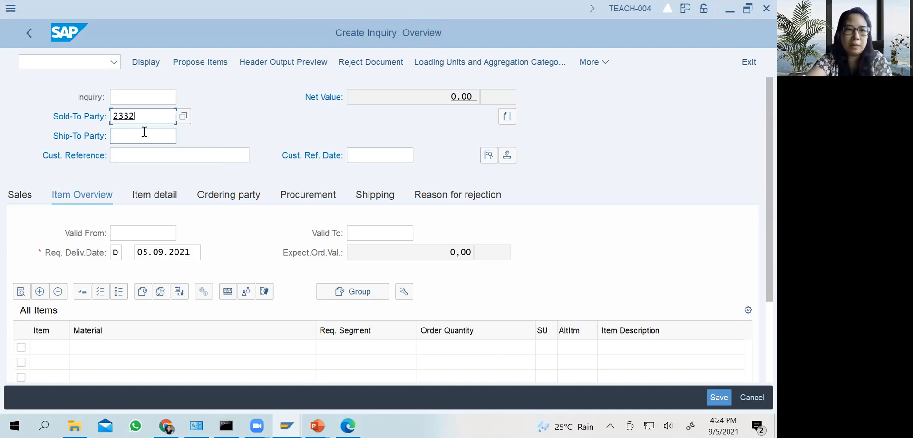
left_click(141, 154)
left_click(140, 170)
key("Return")
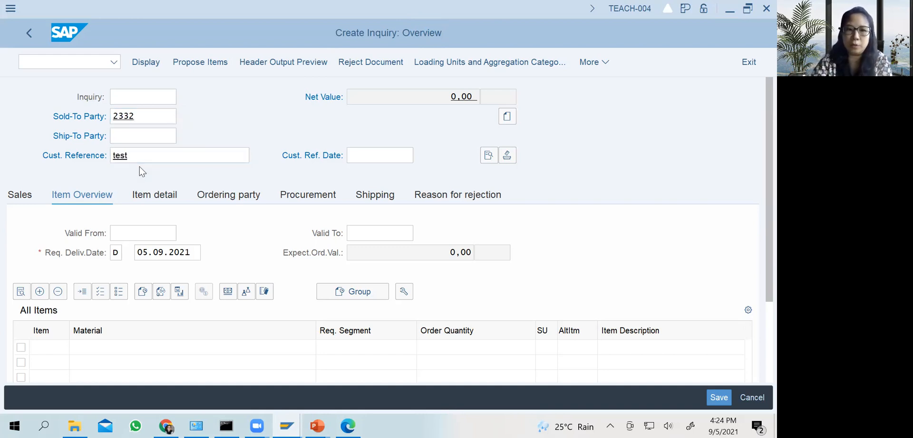
Inspect the Sold-To Party's partner functions in the inquiry's header data and return to the overview
double_click(143, 319)
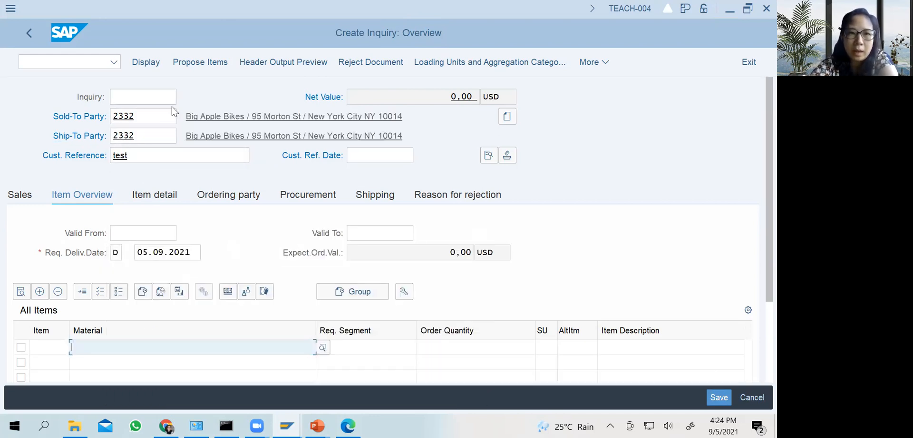
double_click(131, 116)
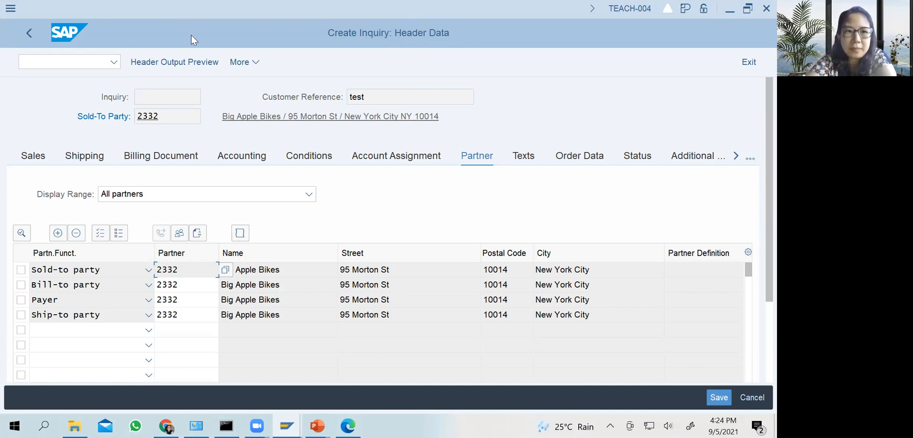
left_click(26, 40)
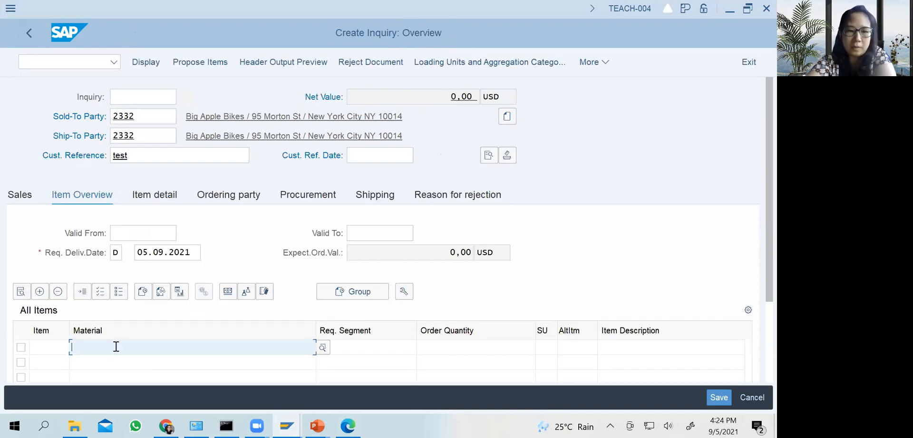
Enter material CHLK1332 with an order quantity of 1 in the first item row
left_click(116, 347)
left_click(101, 270)
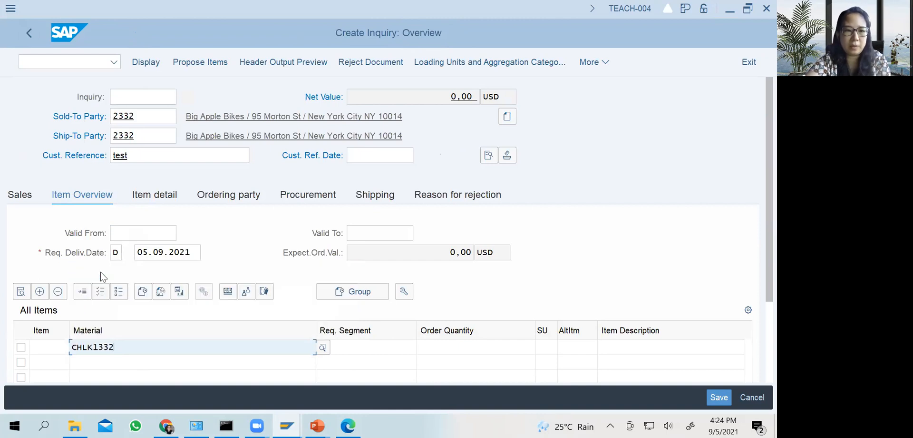
left_click(432, 344)
type("1")
key("Return")
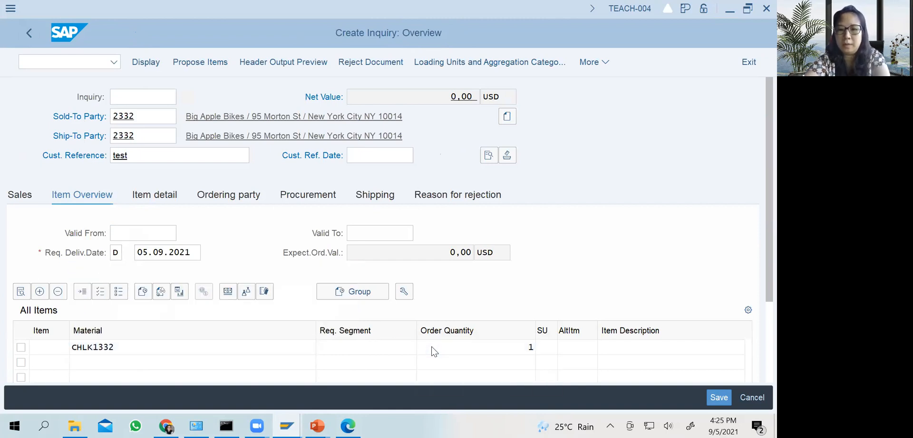
Try material CHLK1332 again in the first item row and clear the Material field
left_click_drag(222, 346, 9, 346)
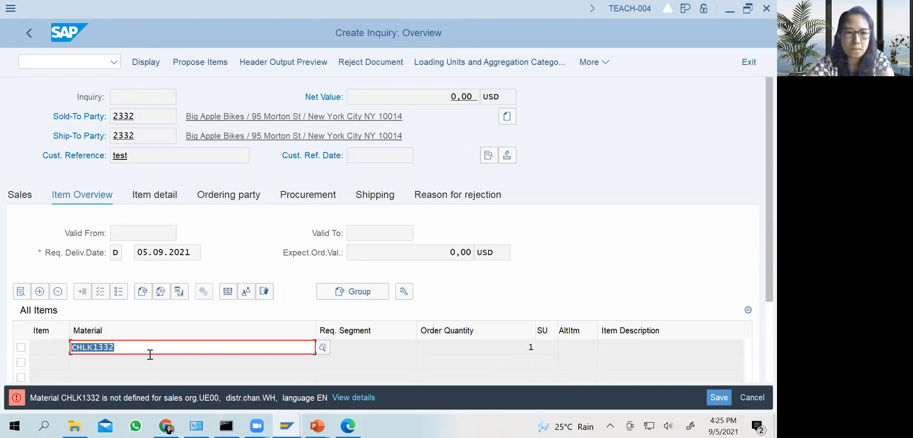
left_click(123, 346)
left_click_drag(127, 344, 55, 347)
key("ctrl+c")
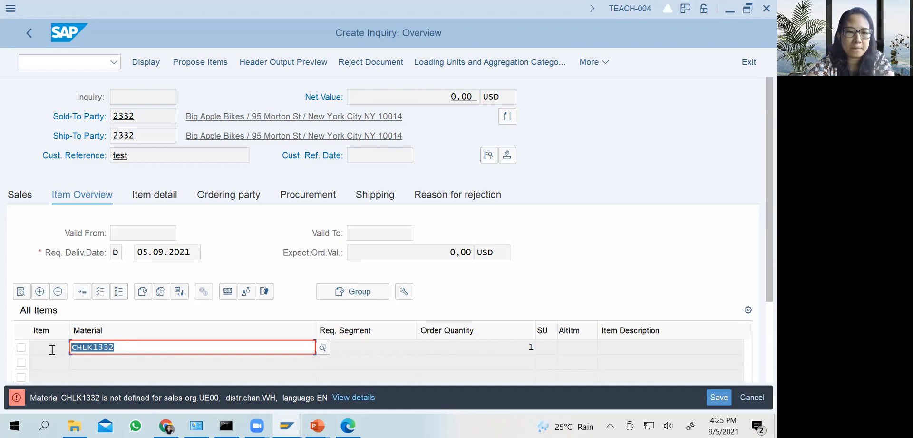
key("BackSpace")
key("ctrl+v")
key("Return")
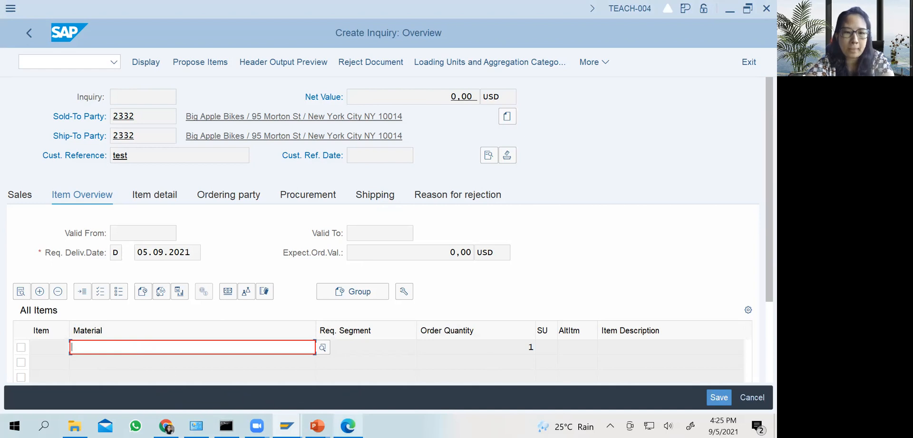
Look up the Deluxe Touring Bike (black) in the case study PDF and enter DXTR1000 as the first item's material in SAP
left_click(348, 425)
scroll(209, 285, "down", 15)
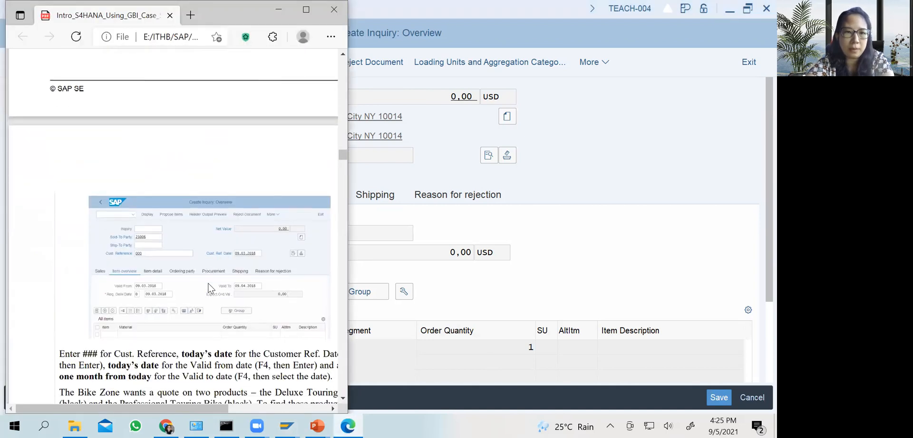
scroll(209, 288, "down", 10)
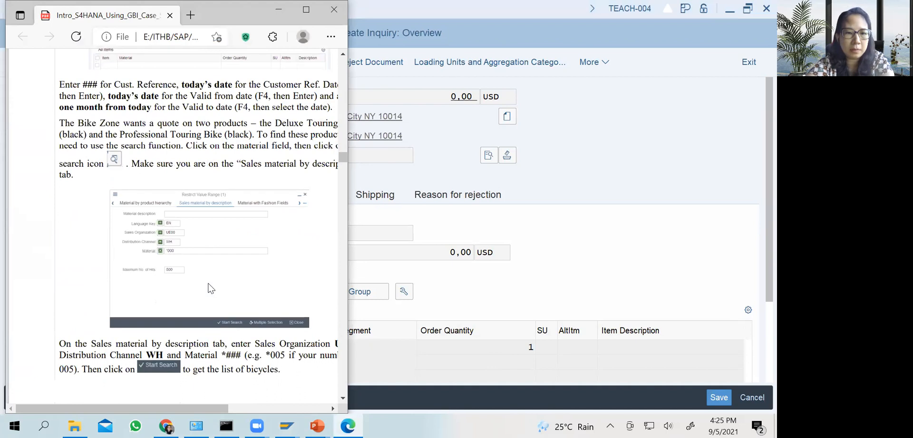
scroll(208, 284, "down", 5)
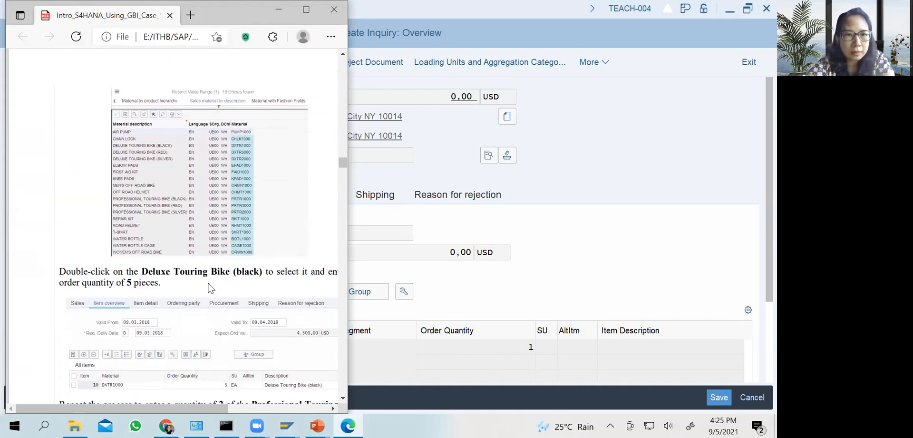
left_click(551, 277)
type("DXTR")
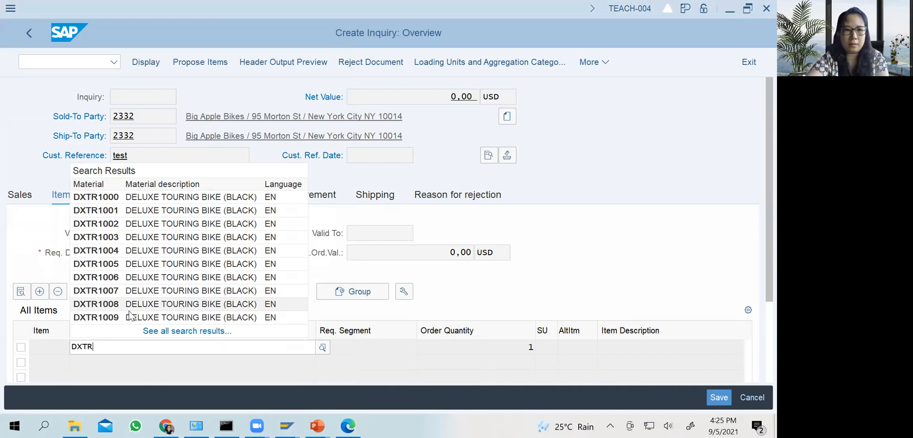
left_click(116, 206)
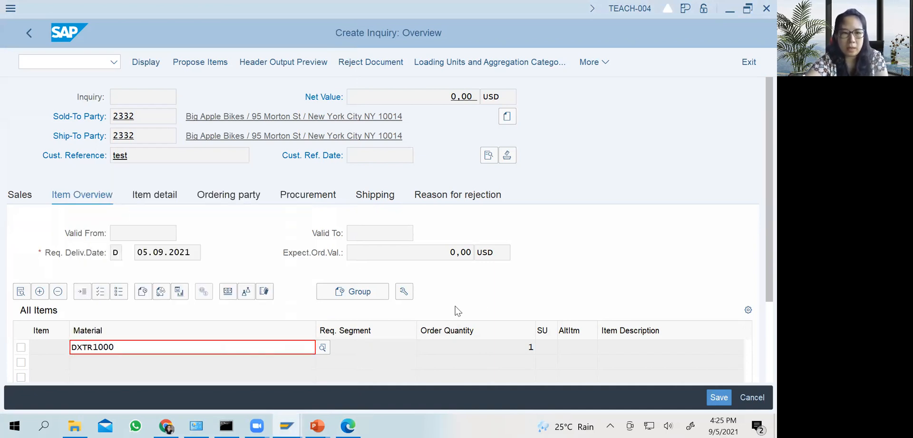
Switch to the case study PDF and review where the ### placeholder is used for the Material search and the Cust. Reference
key("alt+Tab")
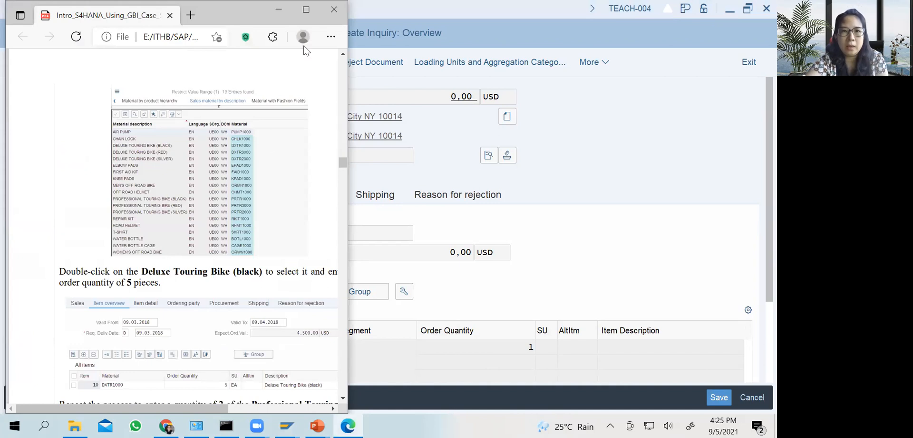
scroll(263, 217, "up", 5)
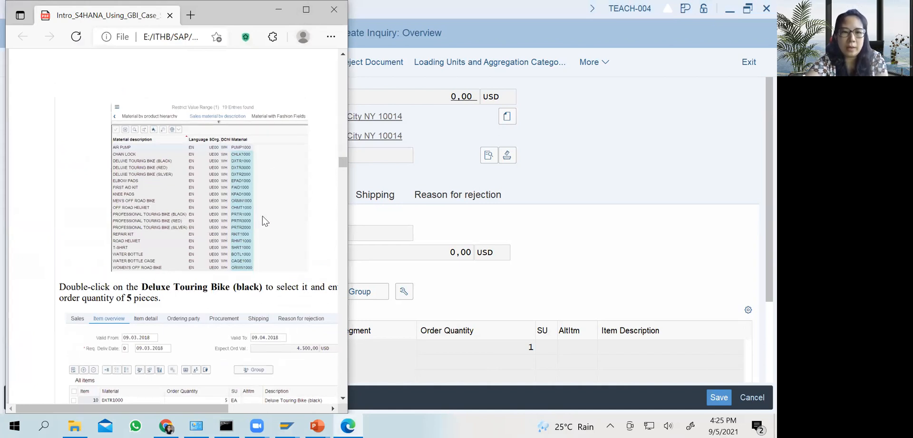
scroll(262, 220, "up", 2)
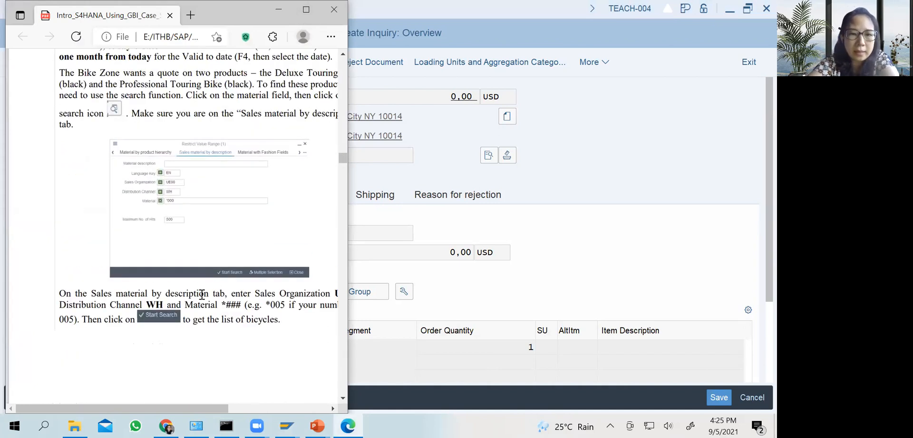
left_click_drag(186, 303, 243, 304)
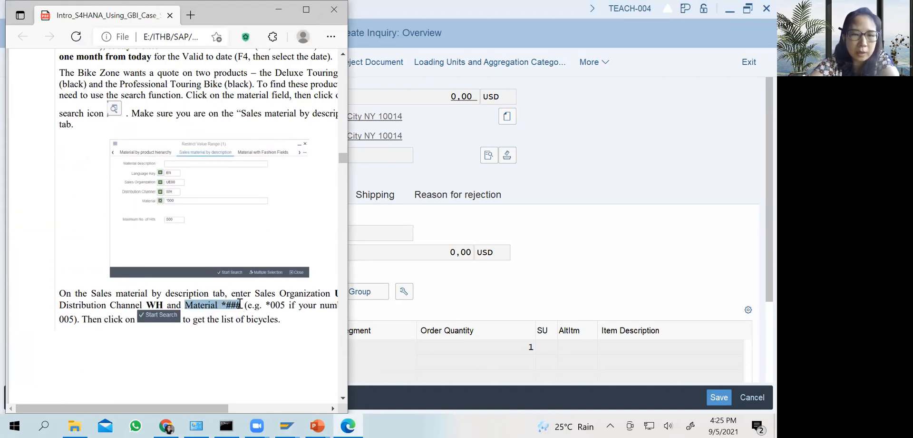
scroll(218, 295, "up", 10)
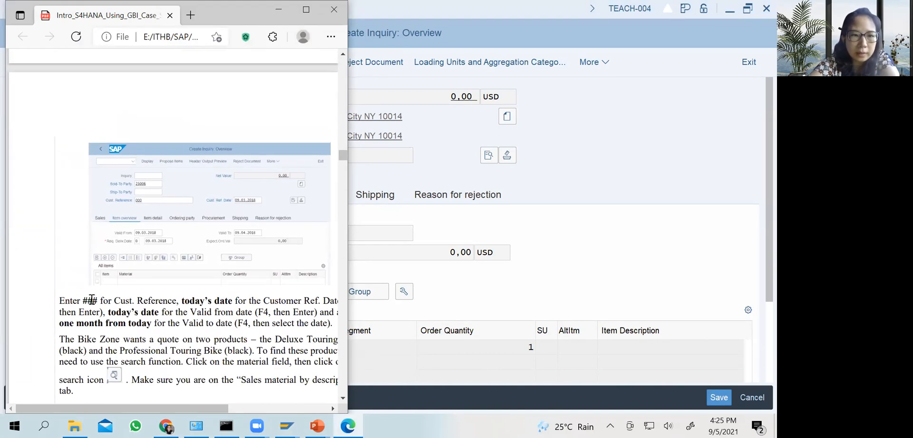
left_click_drag(102, 300, 80, 300)
Examine the Material *### search instruction and its example screenshot for the Sales material by description search in the PDF
scroll(252, 299, "down", 10)
scroll(255, 300, "down", 2)
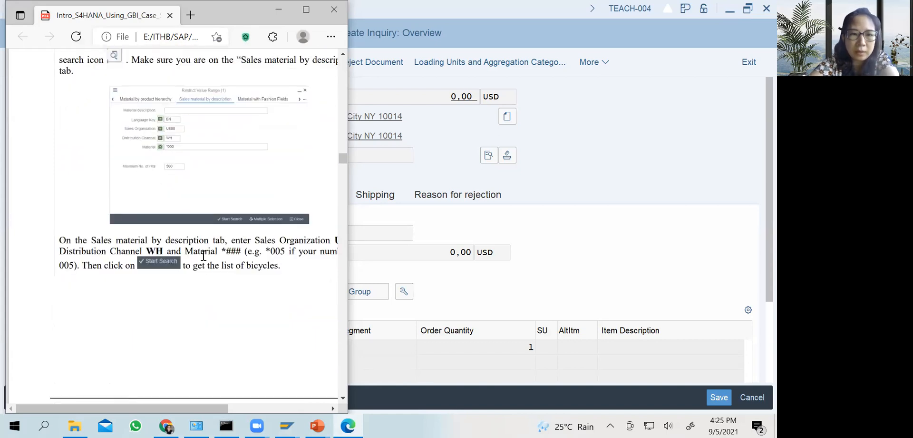
left_click_drag(188, 251, 240, 252)
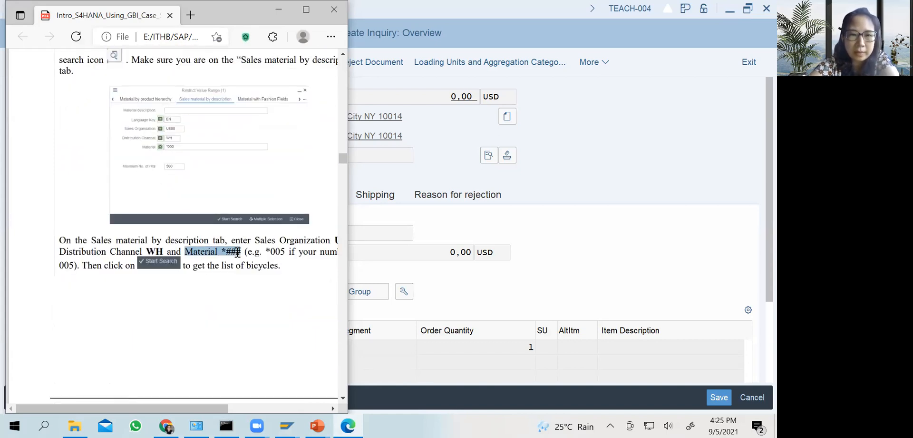
left_click(226, 254)
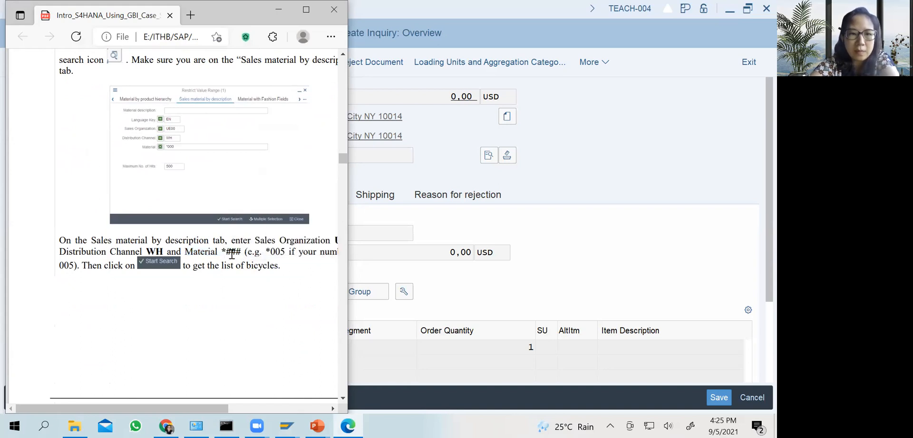
left_click_drag(222, 253, 236, 260)
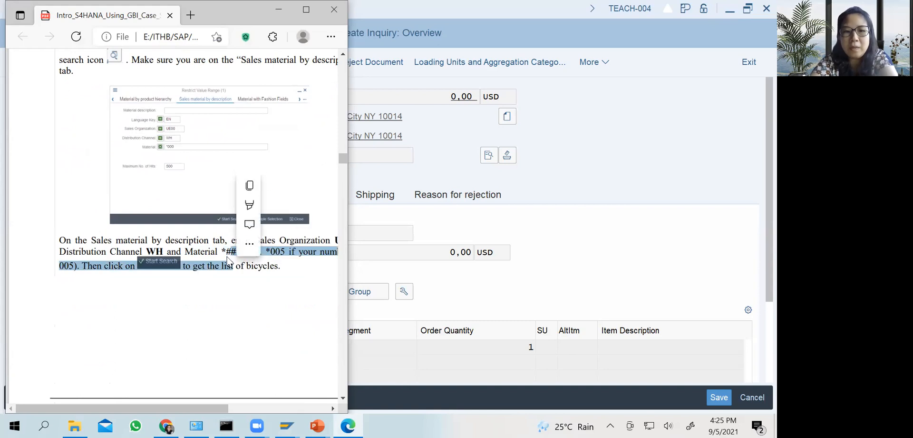
left_click(227, 255)
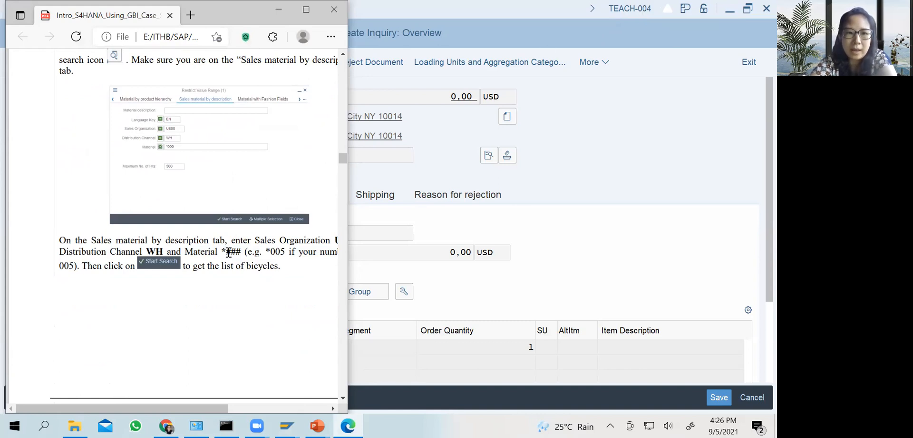
left_click_drag(221, 251, 242, 250)
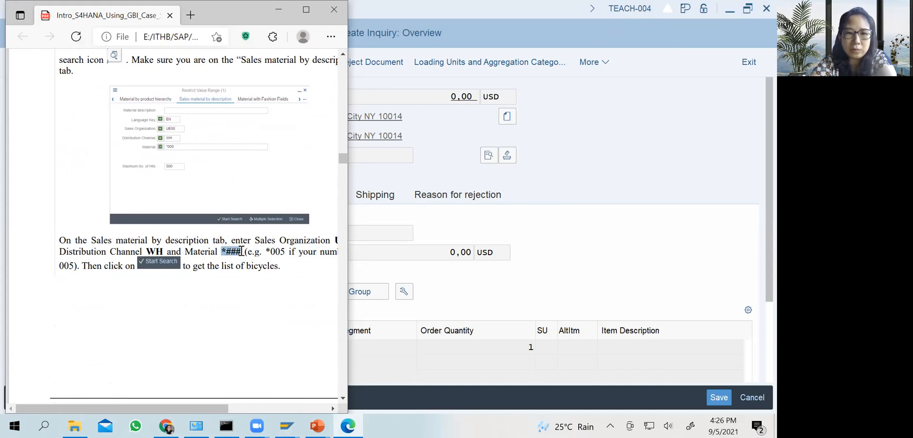
right_click(242, 251)
left_click(225, 257)
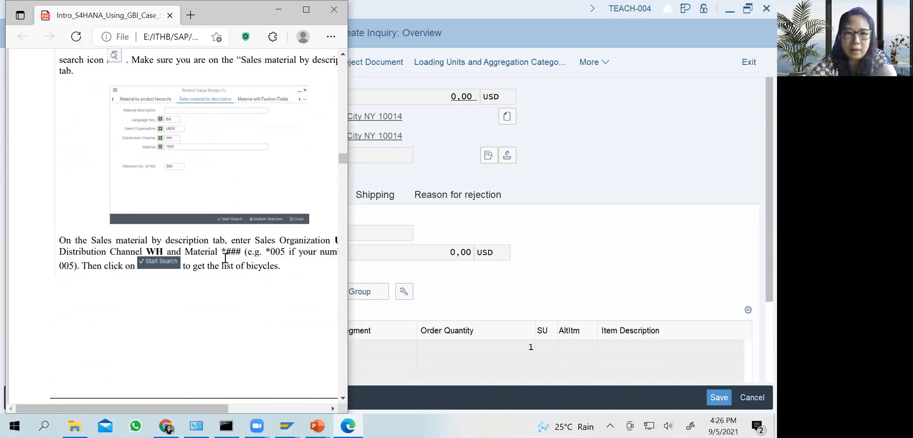
left_click_drag(226, 251, 242, 252)
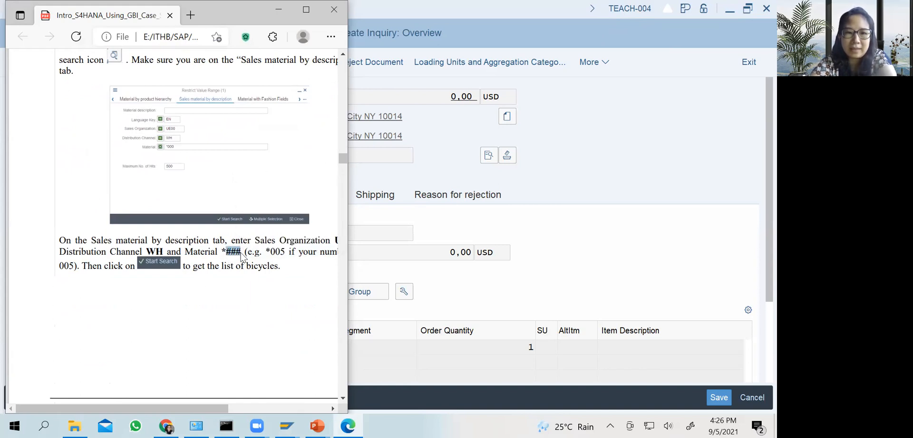
left_click(225, 291)
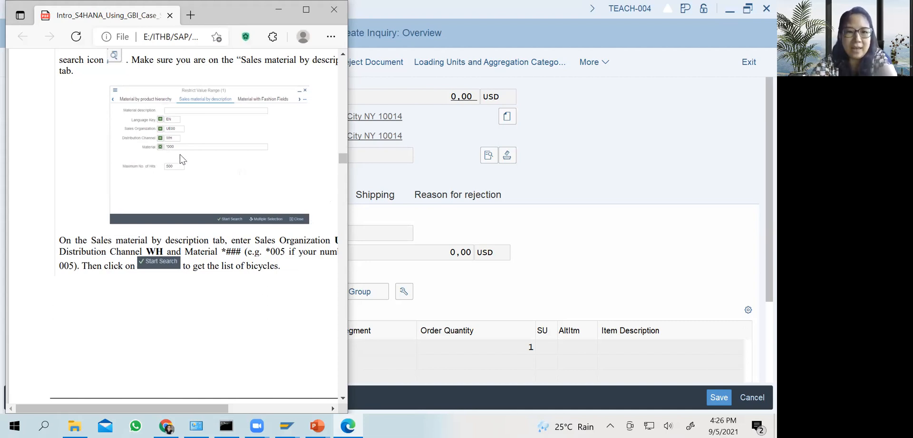
left_click_drag(226, 252, 241, 252)
left_click(232, 262)
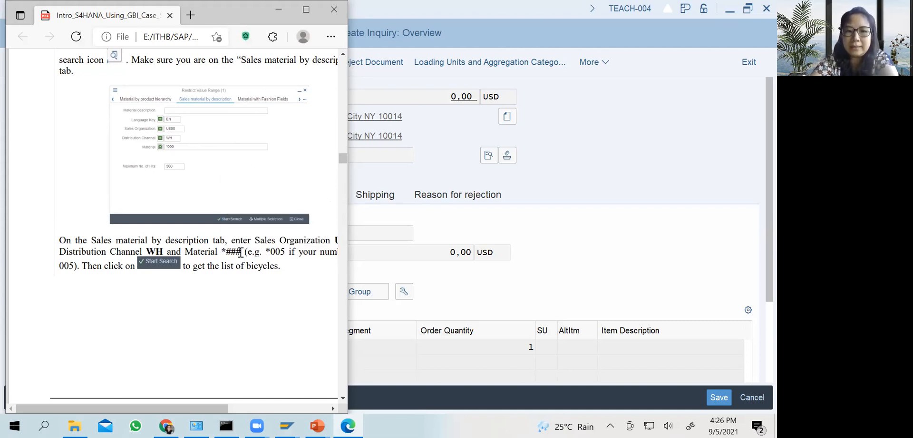
scroll(154, 253, "up", 5)
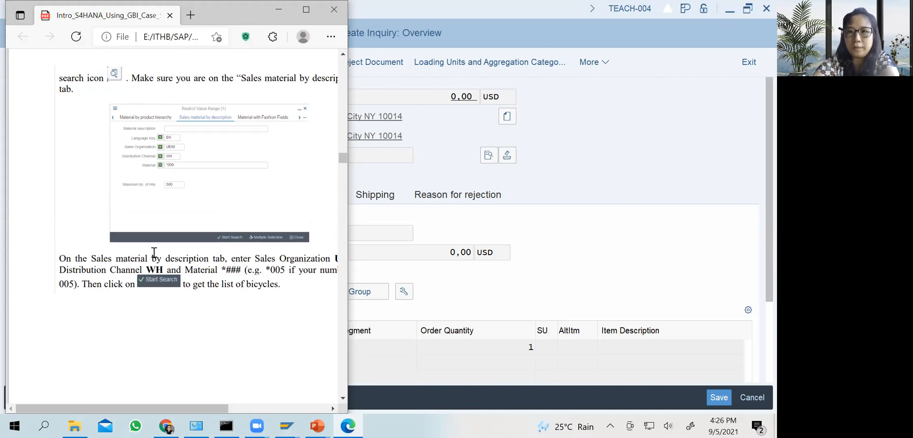
Return to the SAP inquiry and change the first item's material to DXTR1004
left_click(547, 216)
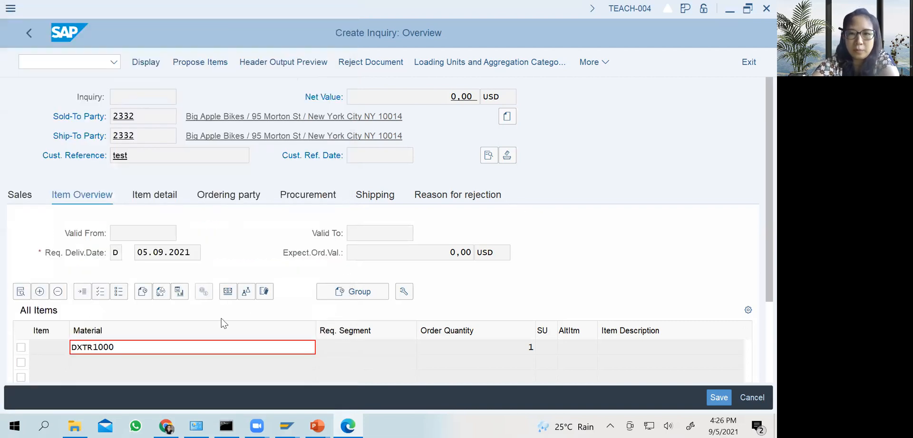
left_click(127, 346)
key("BackSpace")
key("BackSpace")
key("BackSpace")
key("BackSpace")
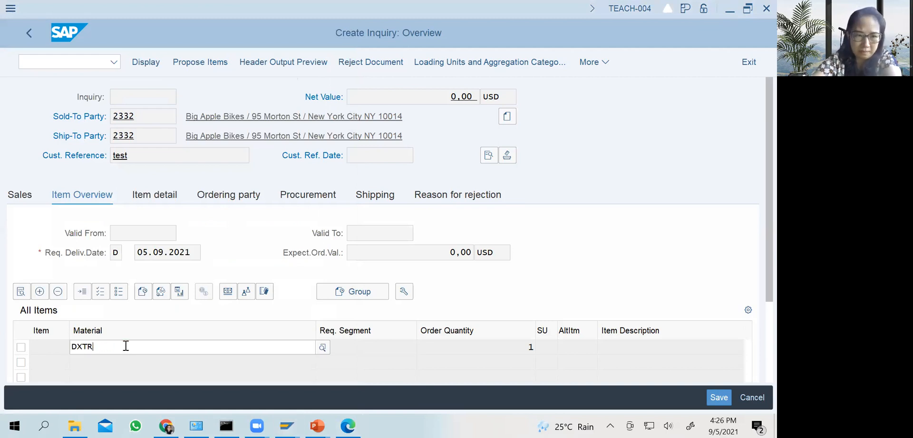
type("1")
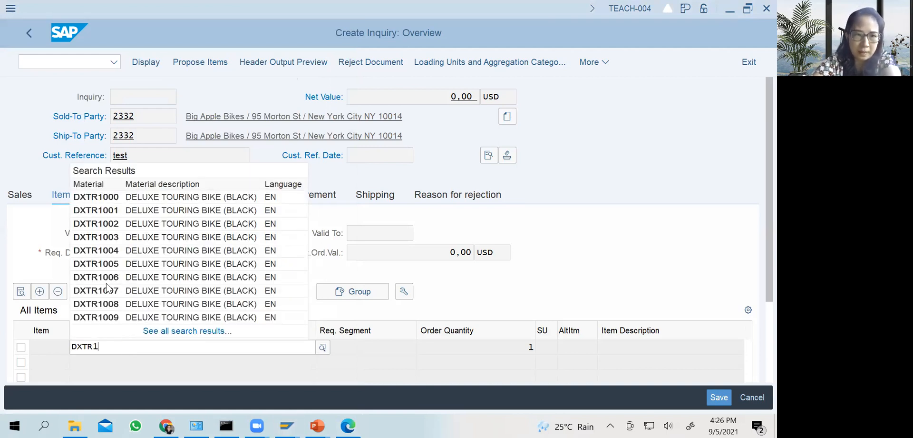
type("0")
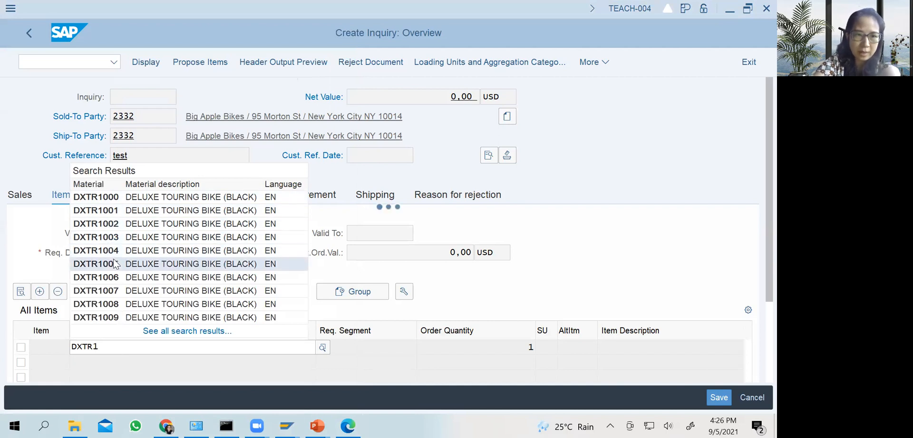
type("04")
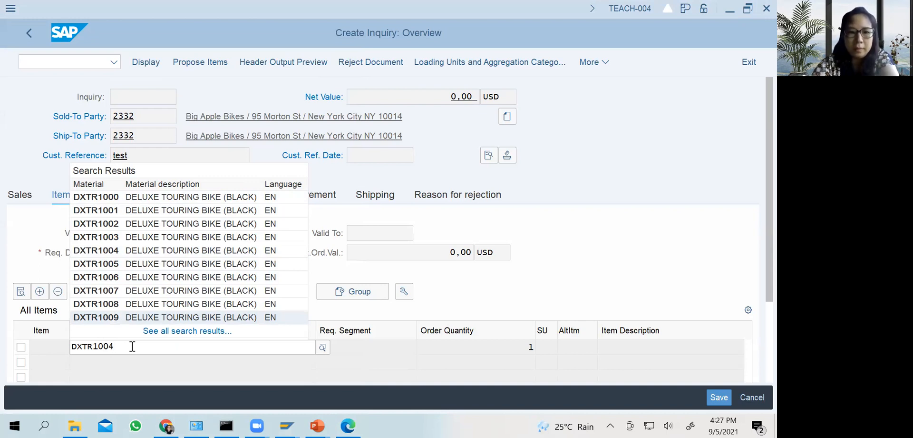
left_click(112, 255)
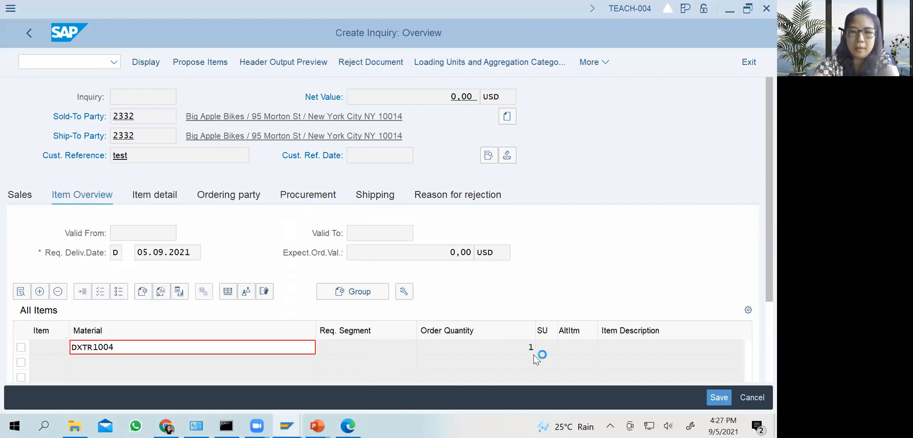
Check the detail data of item DXTR1004 and the header partner data of the sold-to party, returning to the inquiry overview
double_click(186, 346)
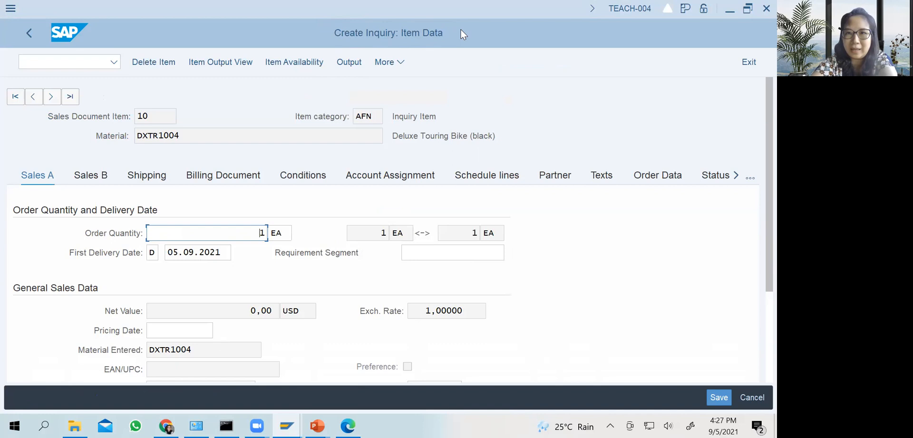
left_click(20, 32)
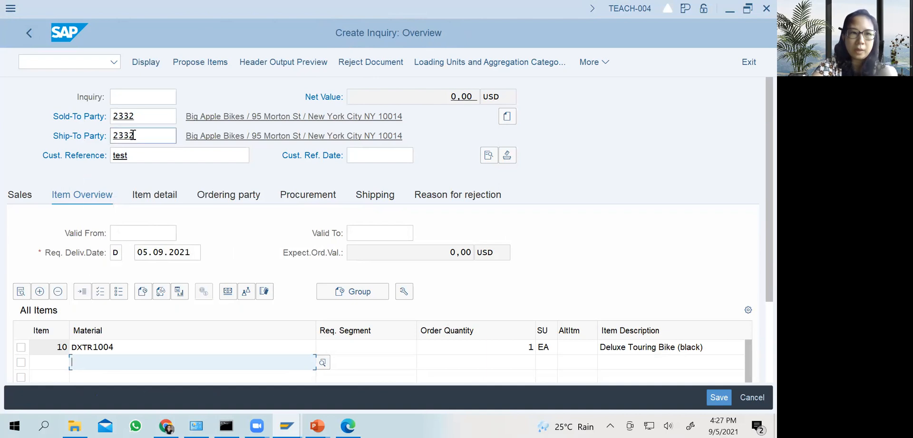
double_click(132, 121)
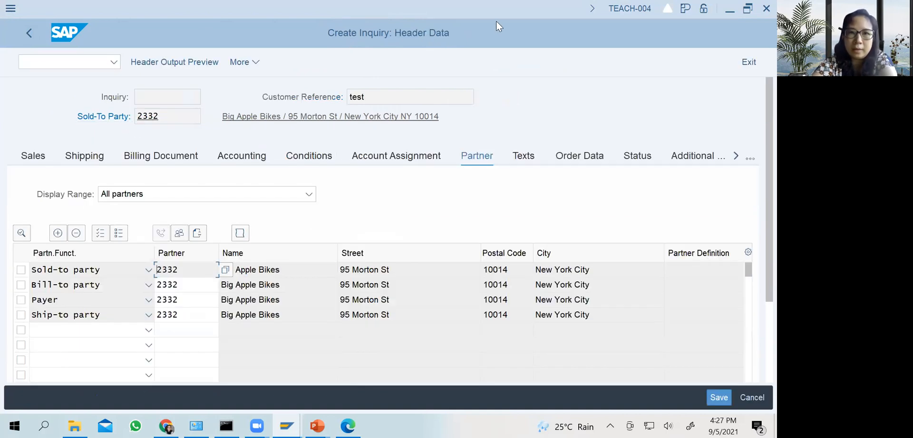
left_click(24, 33)
double_click(106, 345)
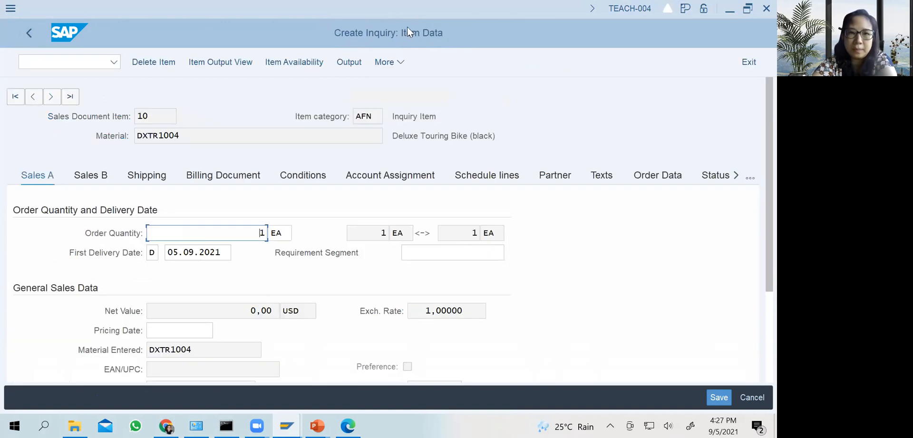
left_click(32, 35)
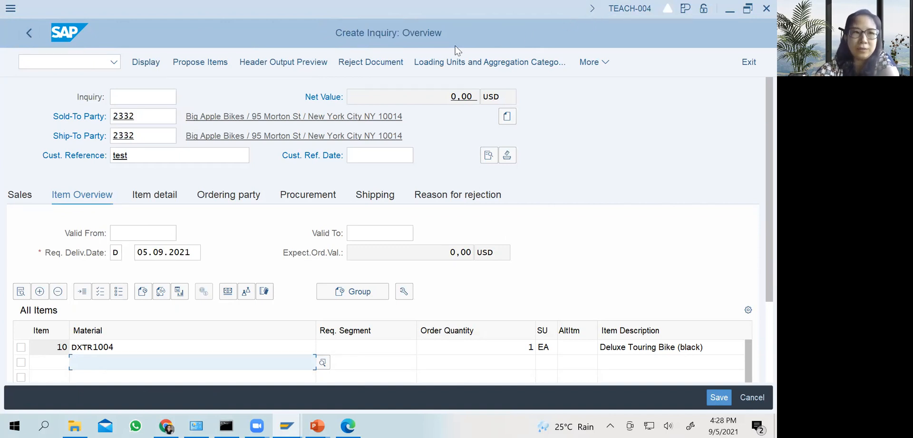
Exit the inquiry without saving its data and go back to SAP Easy Access
left_click(30, 34)
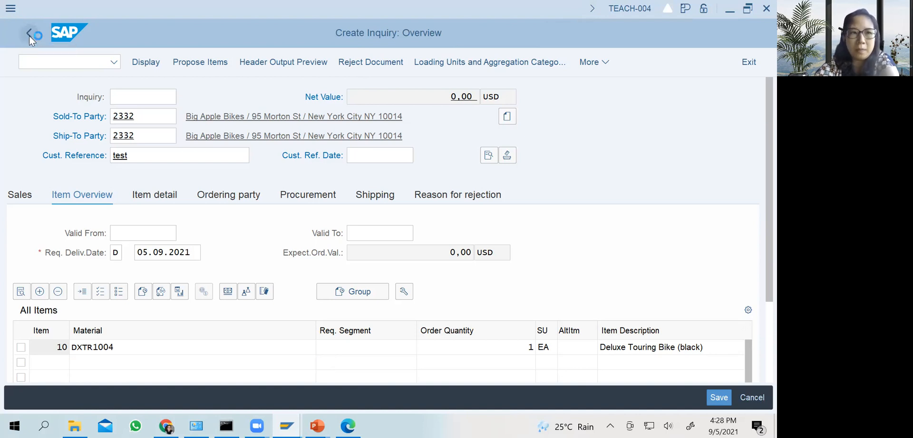
left_click_drag(205, 240, 345, 252)
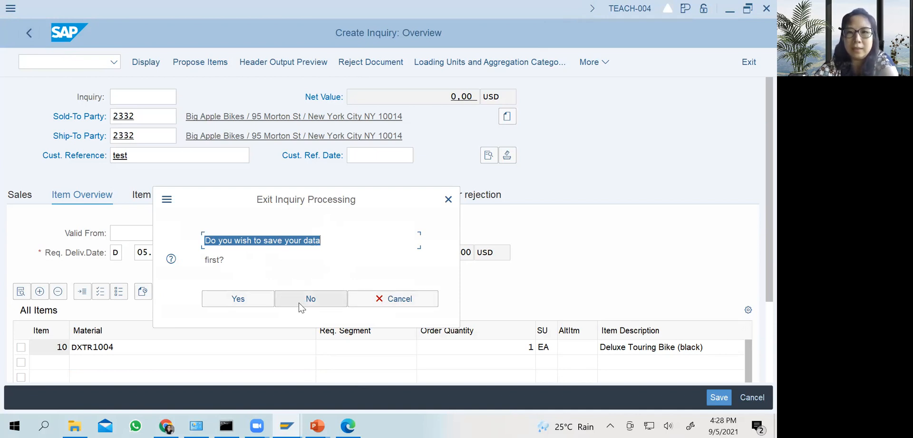
left_click(205, 242)
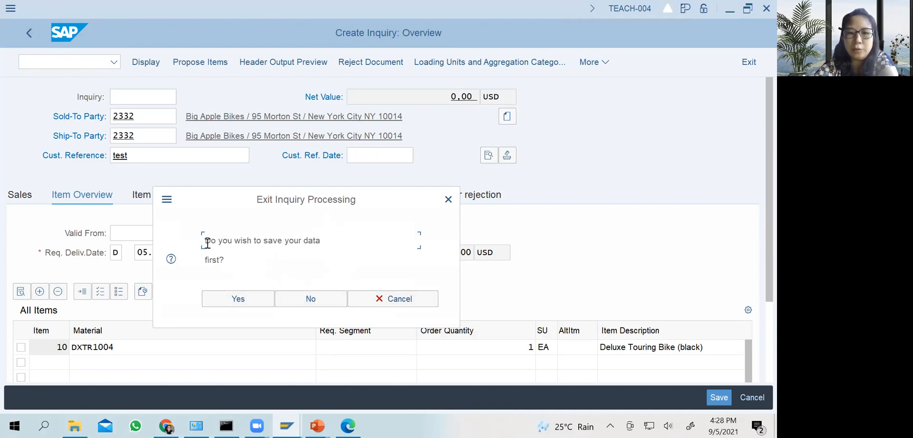
left_click(305, 301)
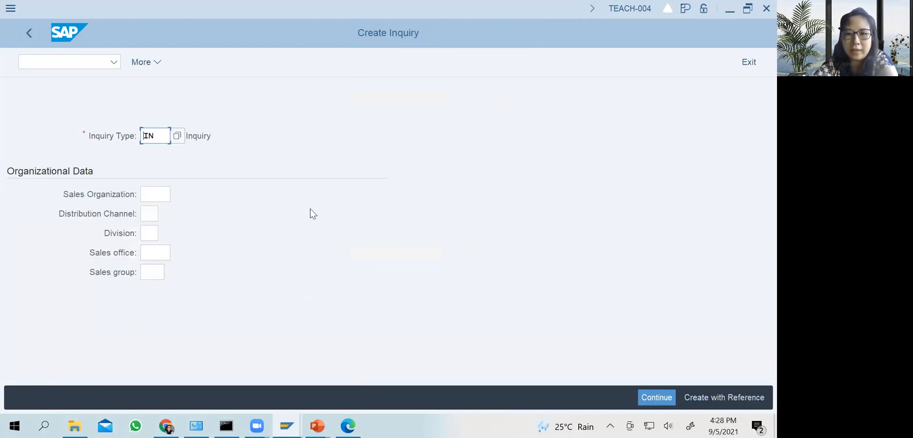
left_click(655, 394)
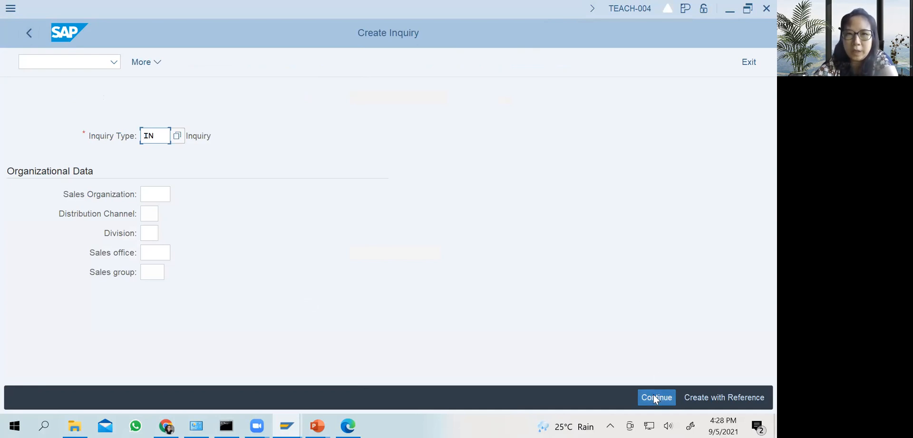
left_click(28, 35)
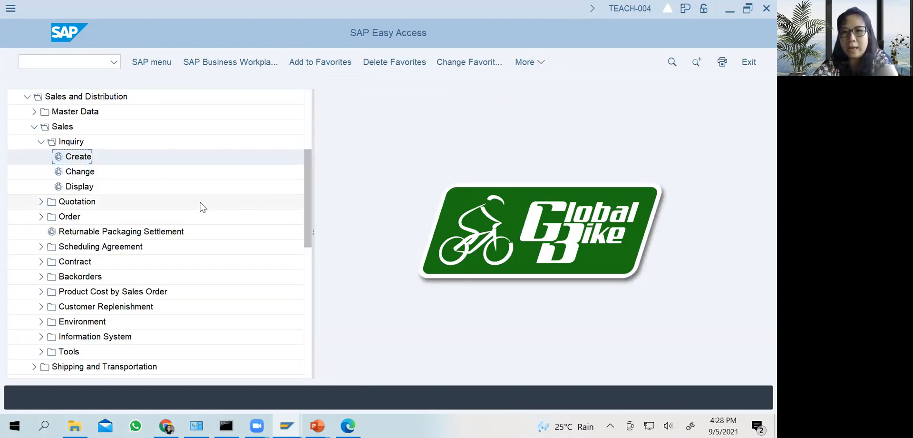
View the initial Create Inquiry screen, return to SAP Easy Access and open Change Inquiry
double_click(77, 161)
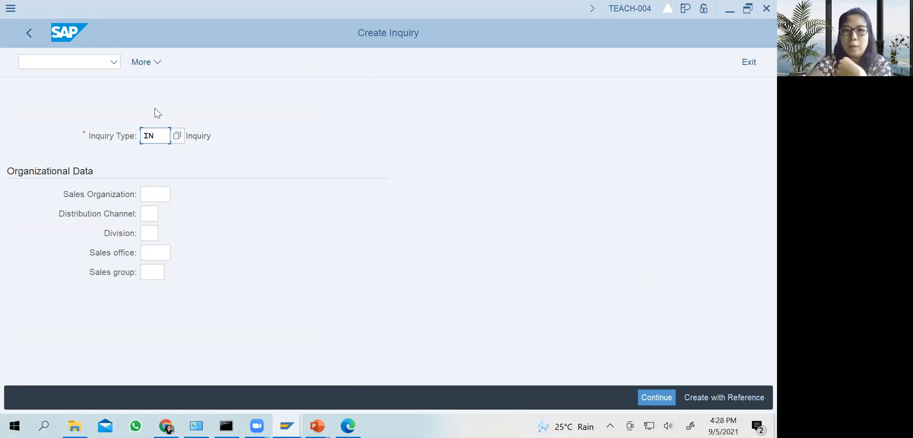
left_click(32, 34)
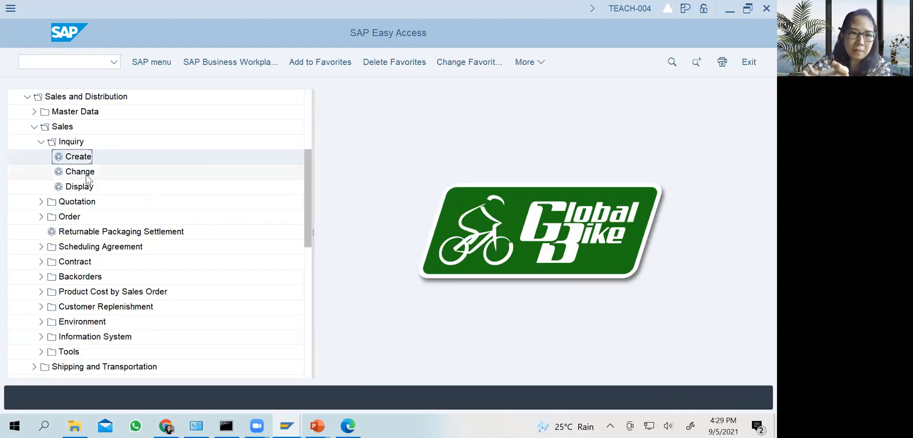
double_click(87, 176)
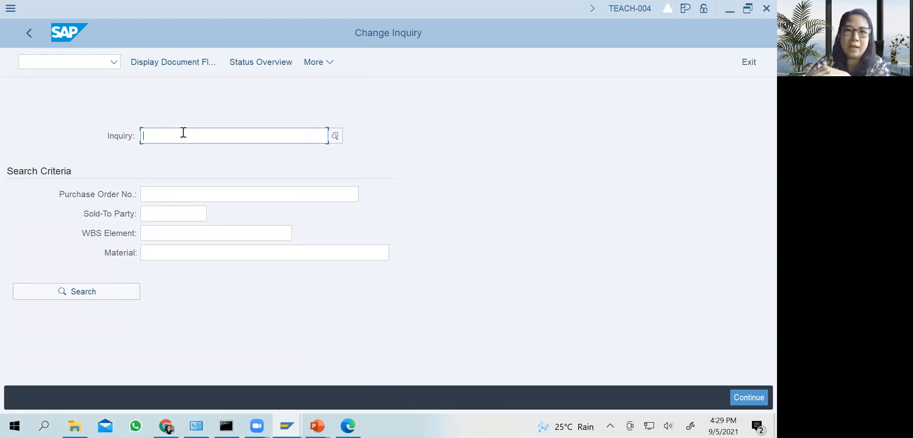
Switch to the case study PDF, review the instructions for saving the inquiry and exiting, and return to SAP
left_click(347, 425)
scroll(170, 216, "down", 1)
scroll(170, 217, "down", 20)
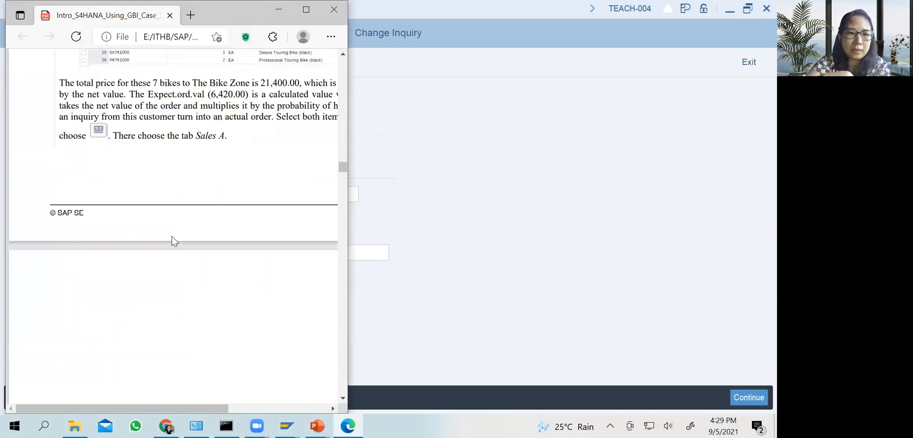
scroll(172, 238, "down", 15)
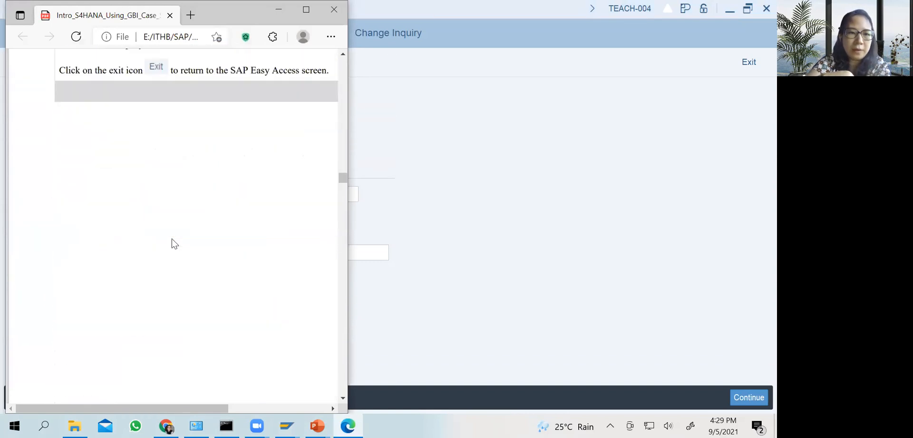
scroll(172, 238, "up", 5)
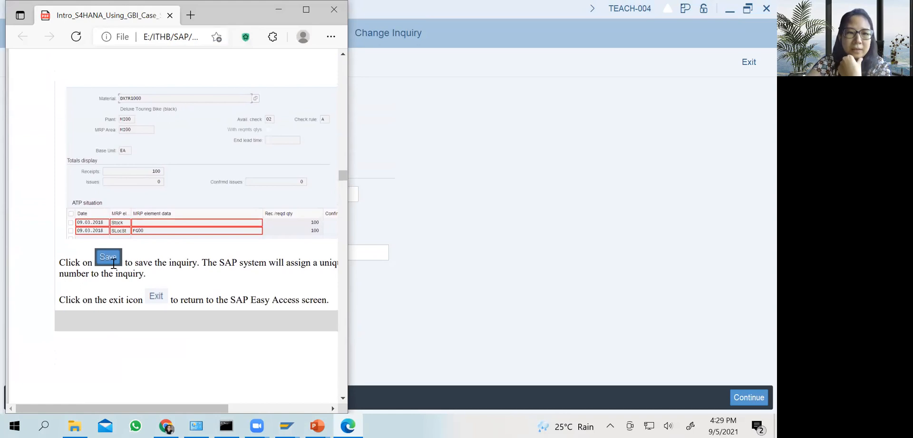
left_click(470, 152)
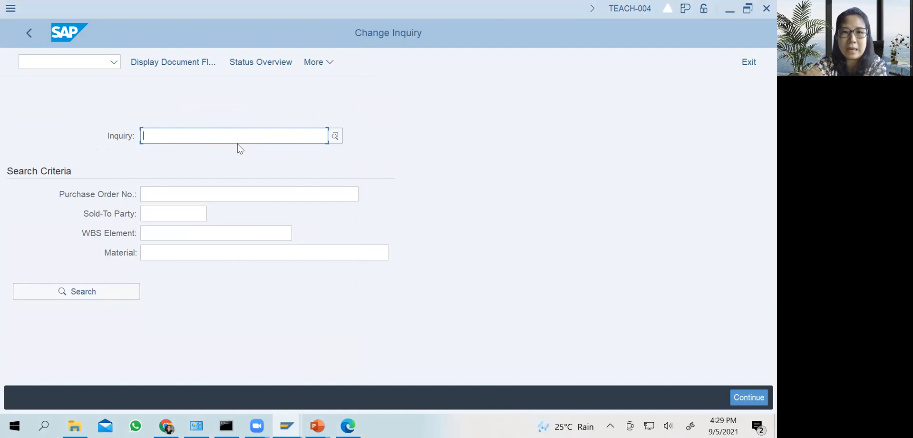
Leave Change Inquiry and select the Create transaction under Sales > Inquiry in SAP Easy Access
left_click(27, 34)
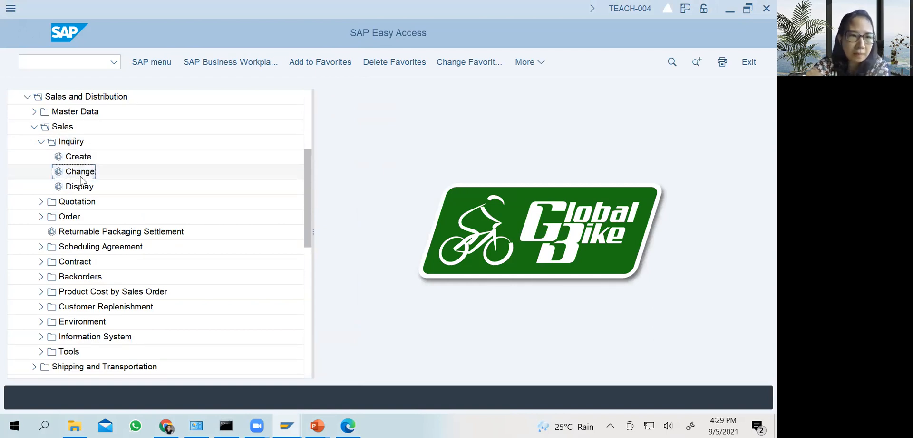
left_click(73, 157)
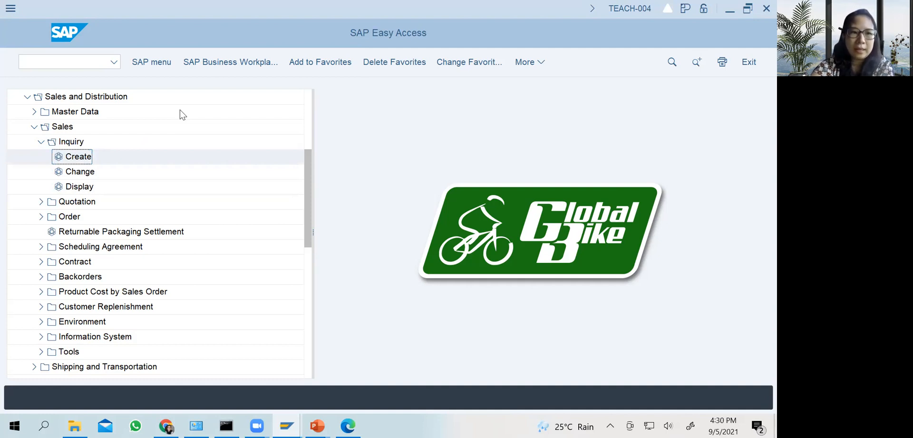
double_click(90, 161)
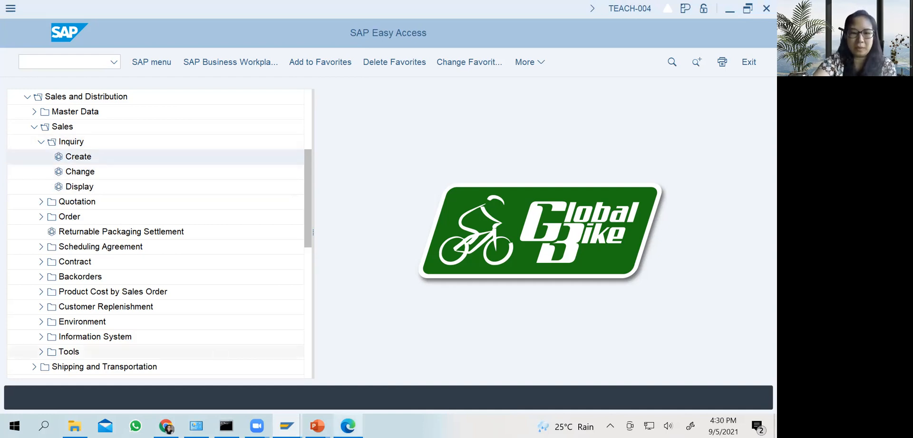
Look up the menu path for Step 4: Create Customer Inquiry in the case study PDF, highlight it, and return to SAP
left_click(348, 425)
scroll(283, 177, "up", 1)
scroll(284, 177, "up", 20)
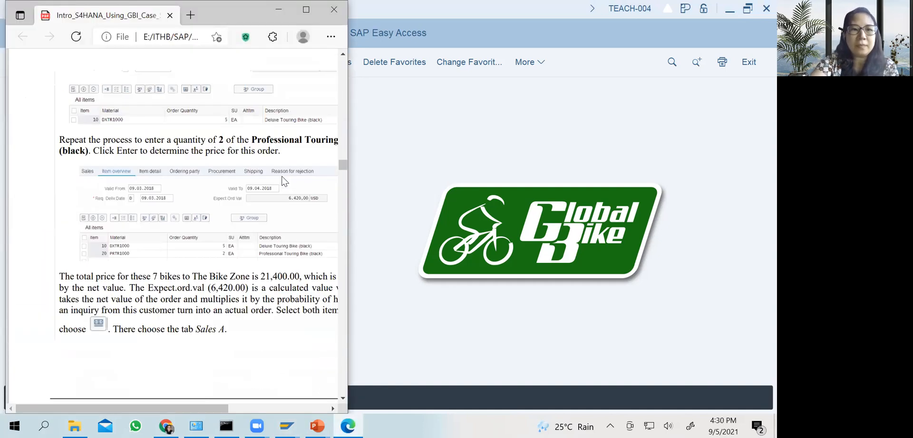
scroll(284, 180, "down", 12)
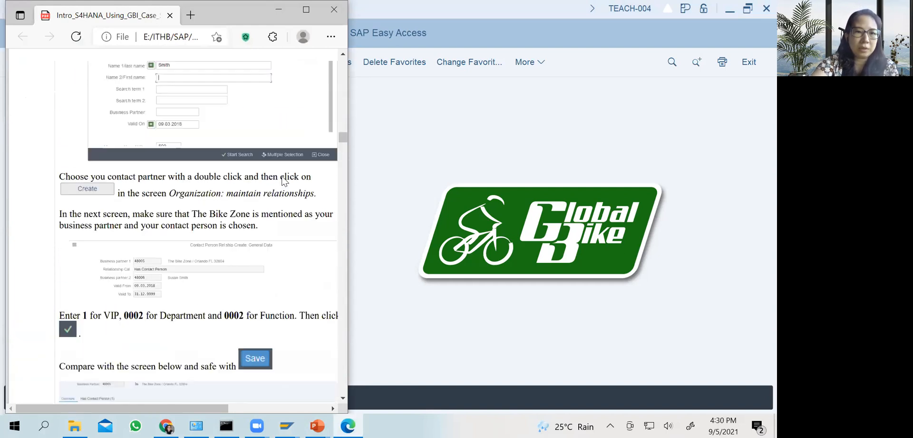
scroll(284, 181, "up", 8)
scroll(126, 212, "down", 1)
left_click_drag(61, 255, 329, 253)
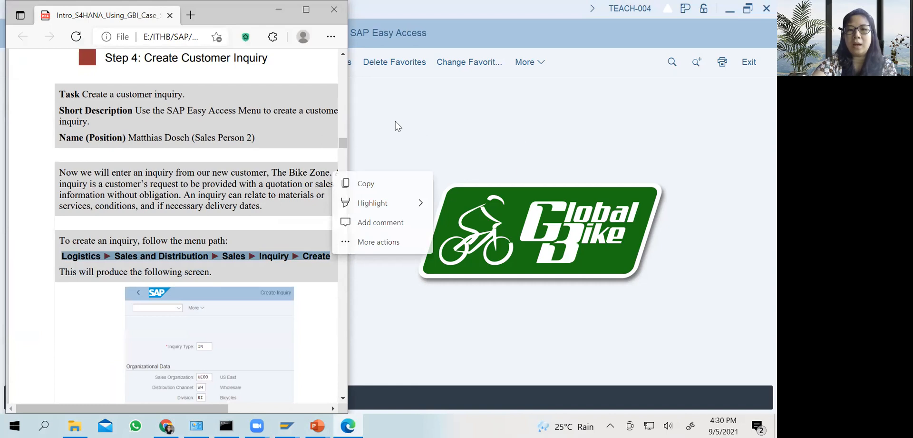
left_click(424, 124)
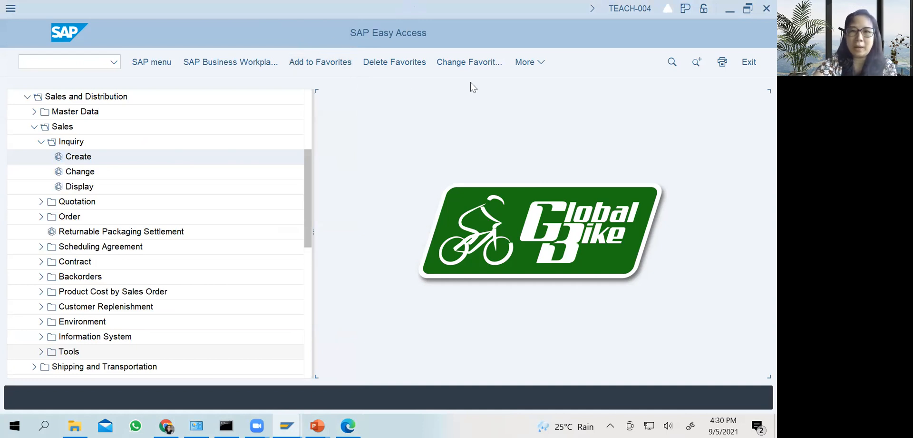
View the technical details of the Create inquiry transaction and close them
left_click(538, 67)
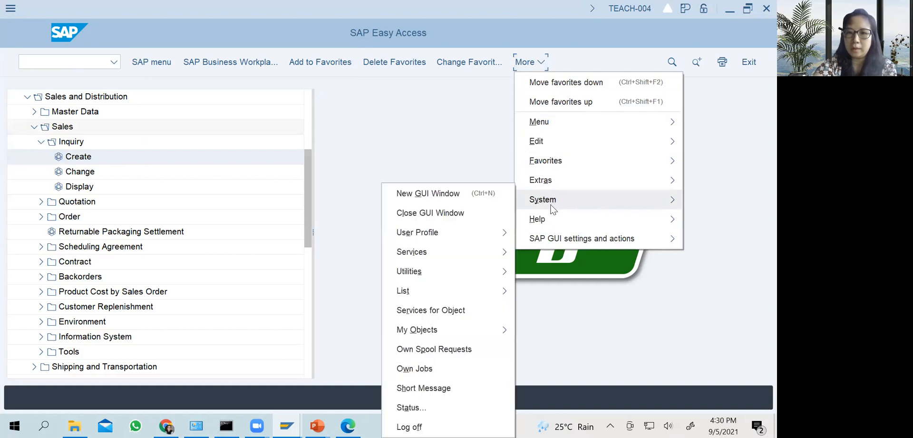
mouse_move(541, 179)
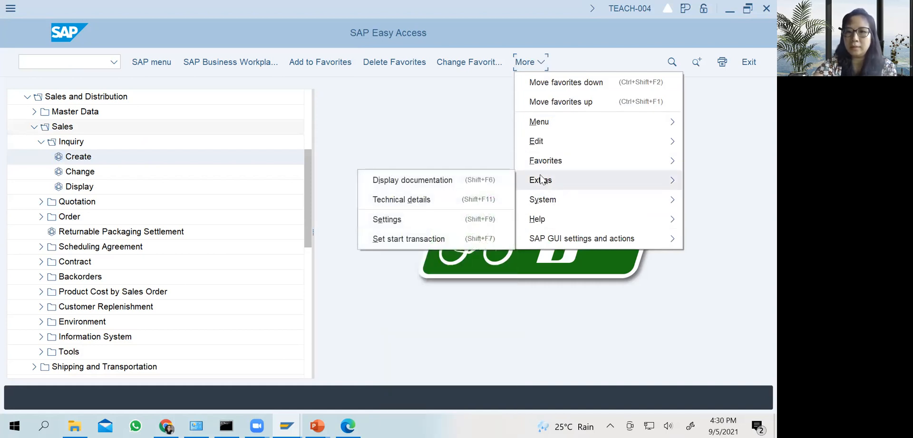
left_click(459, 199)
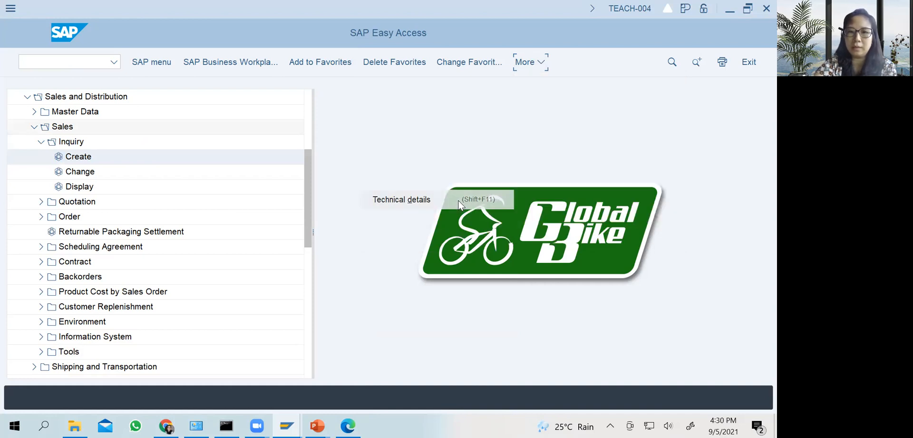
left_click(436, 100)
Turn on the Display Technical Names option in the SAP Easy Access settings and confirm
left_click(540, 66)
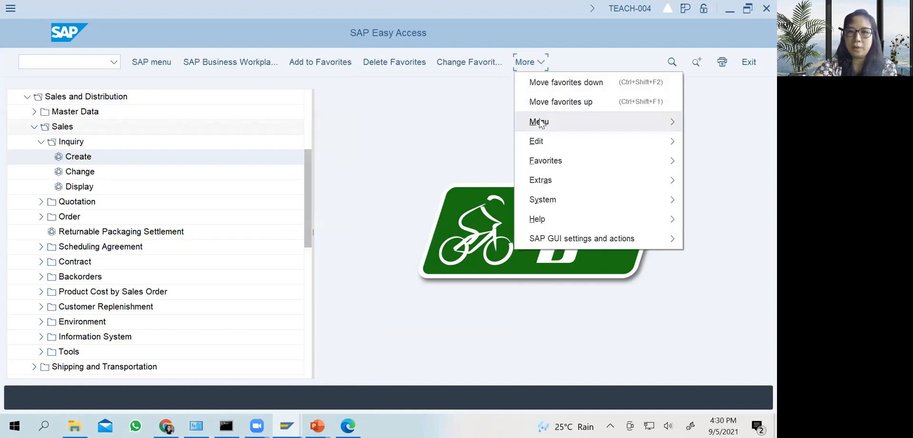
mouse_move(552, 178)
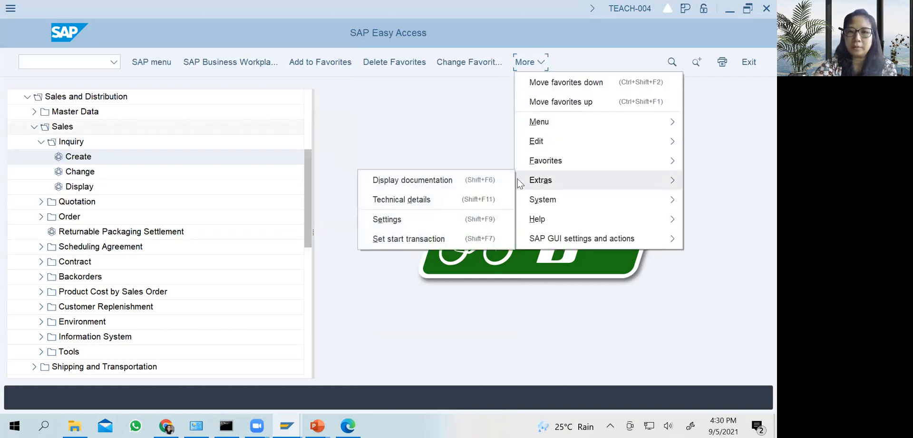
left_click(403, 215)
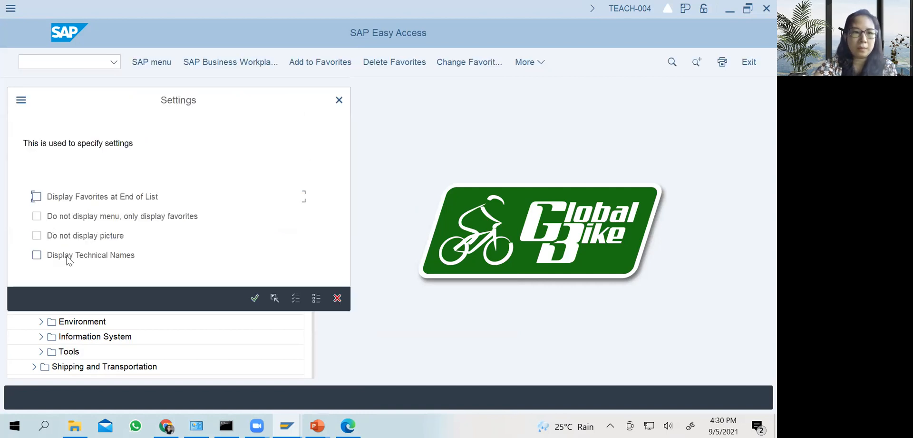
left_click(37, 256)
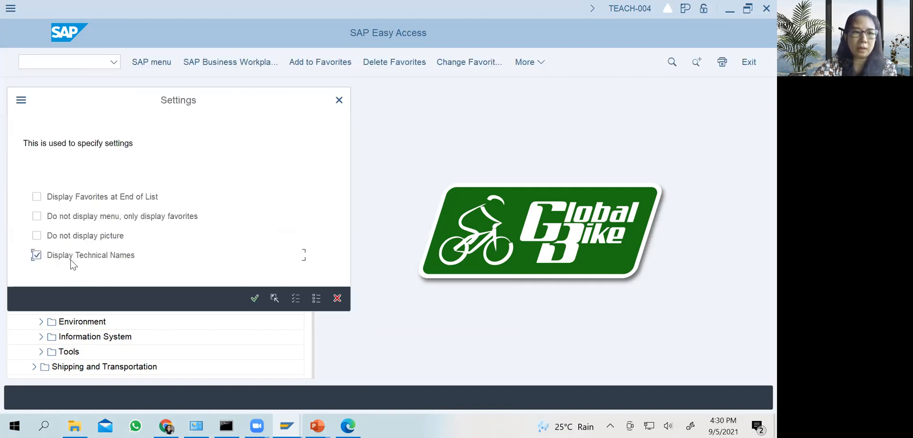
left_click(249, 296)
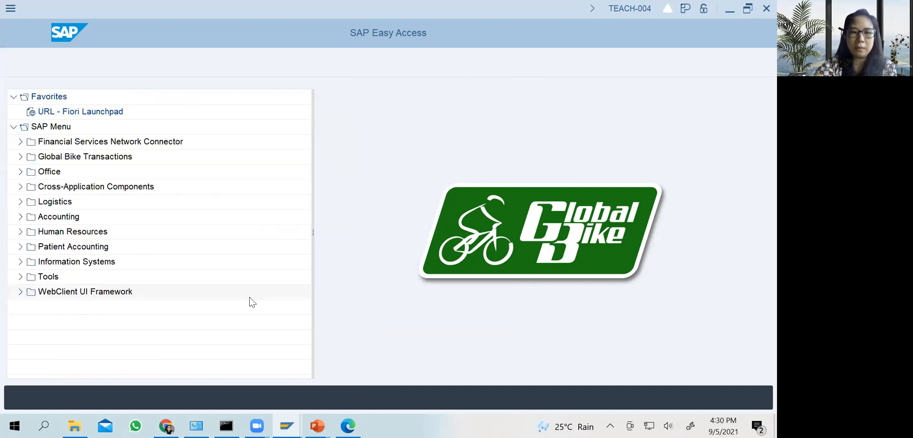
Expand Logistics > Sales and Distribution > Sales > Inquiry to see the transaction codes of the inquiry functions
left_click(20, 201)
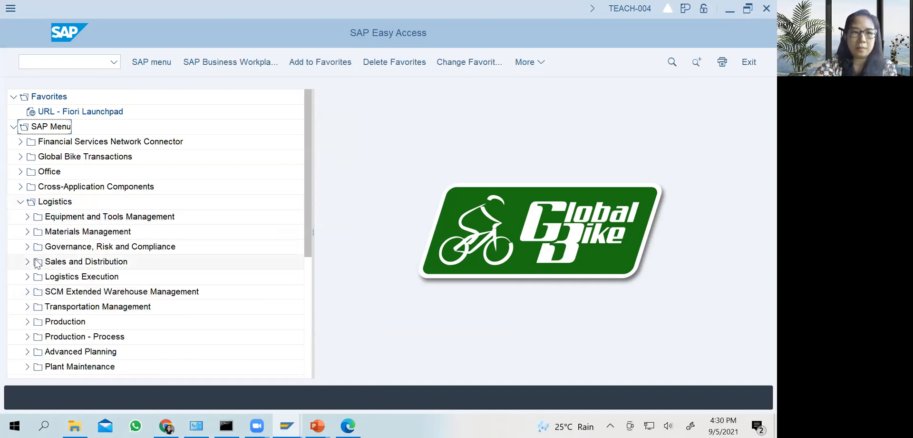
left_click(27, 263)
left_click(34, 291)
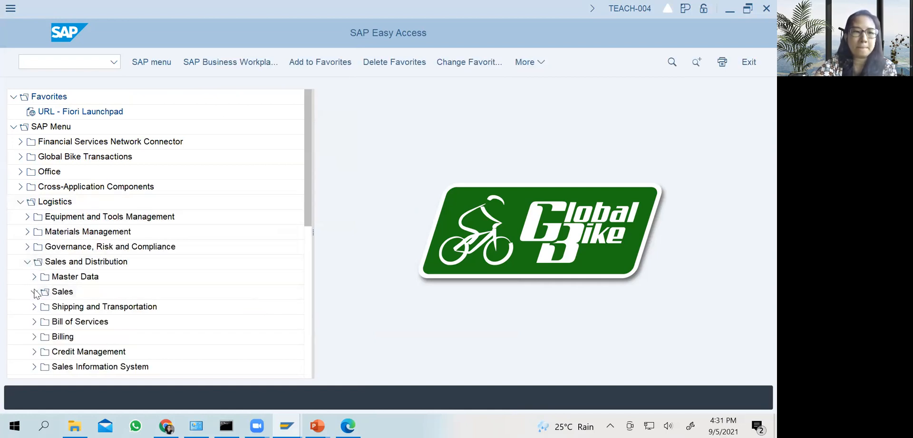
left_click(41, 292)
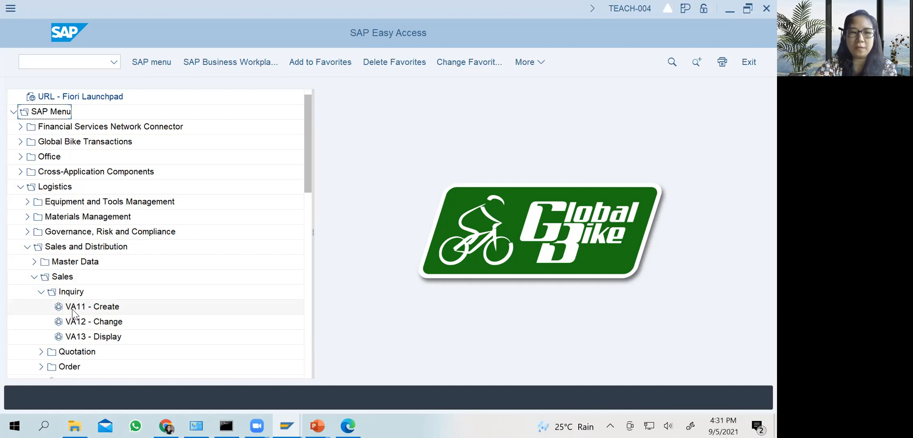
scroll(76, 312, "down", 1)
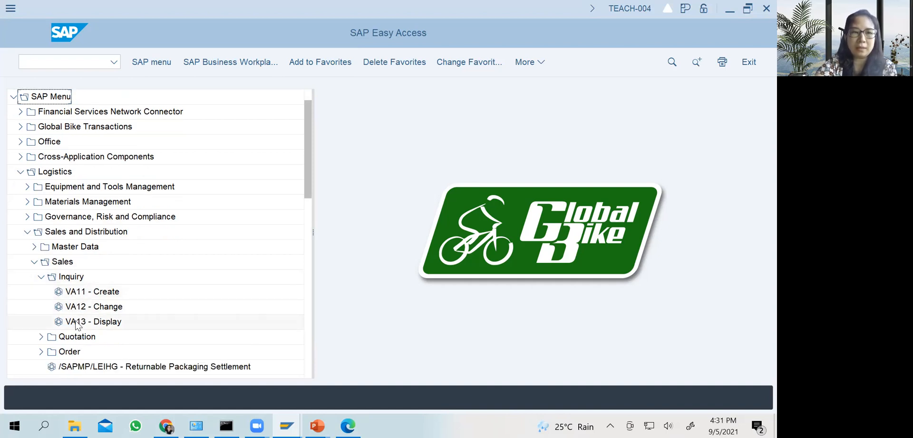
Expand Master Data > Business Partner > Customer > Create under Sales and Distribution to review the customer transaction codes
double_click(48, 245)
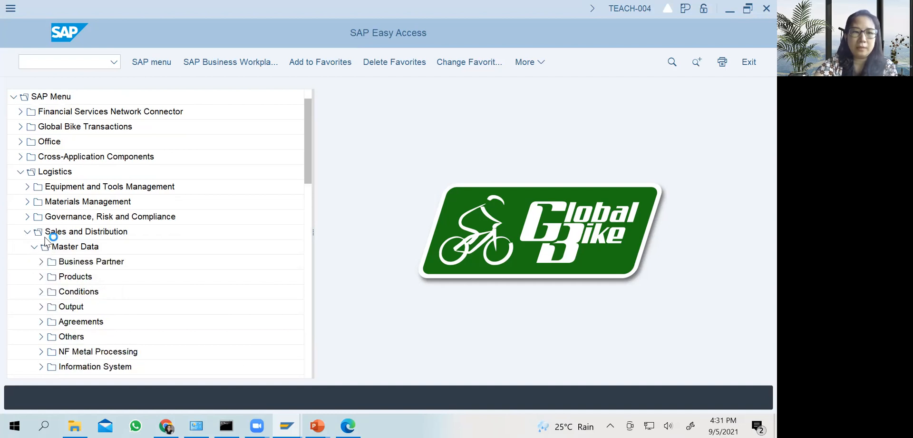
scroll(45, 209, "down", 6)
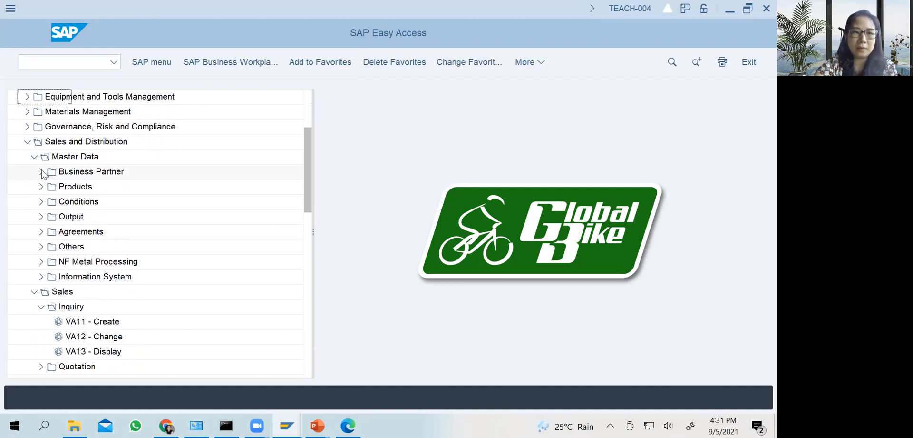
left_click(42, 172)
left_click(48, 201)
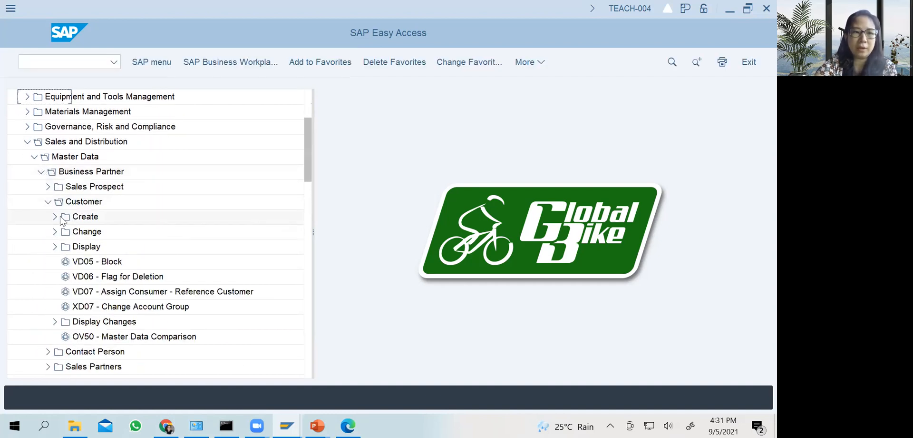
left_click(63, 217)
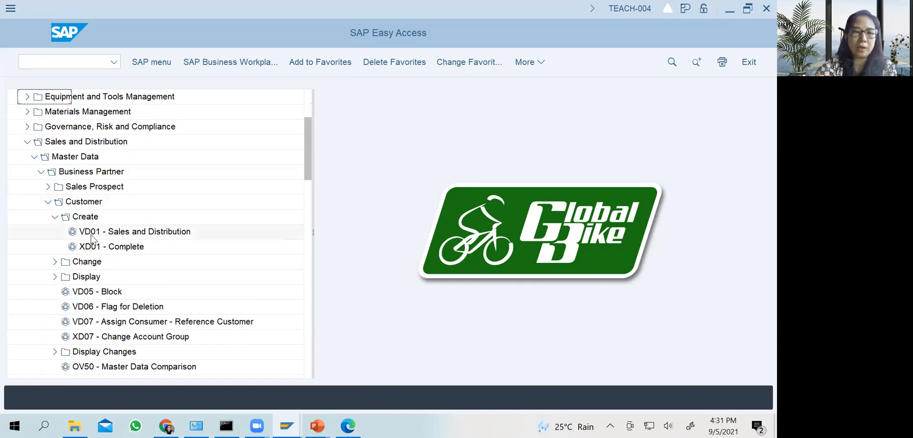
scroll(95, 242, "down", 7)
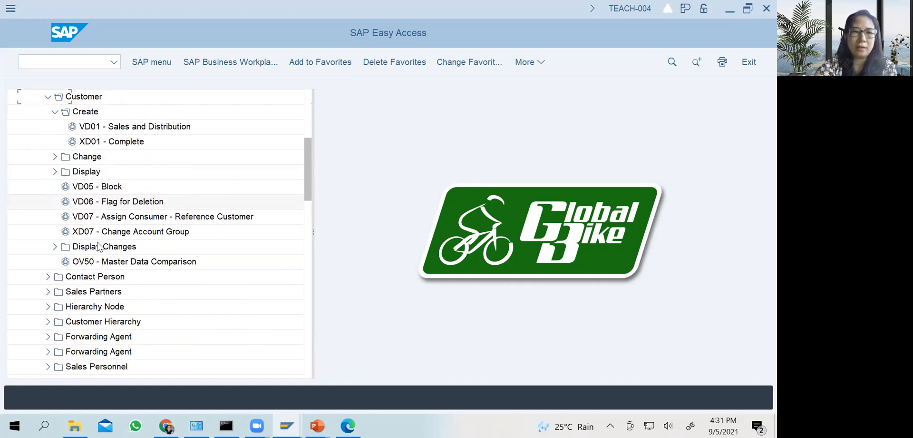
scroll(99, 246, "down", 1)
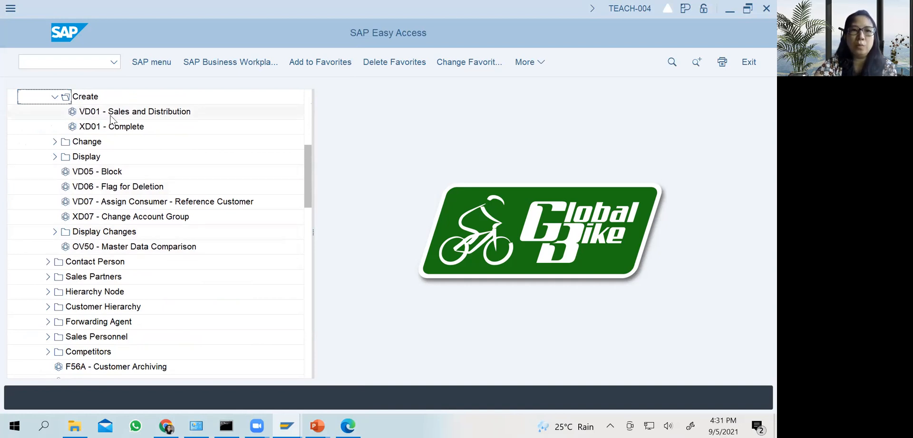
Expand the Quotation and Order folders under Sales to show their transaction codes
scroll(91, 238, "down", 4)
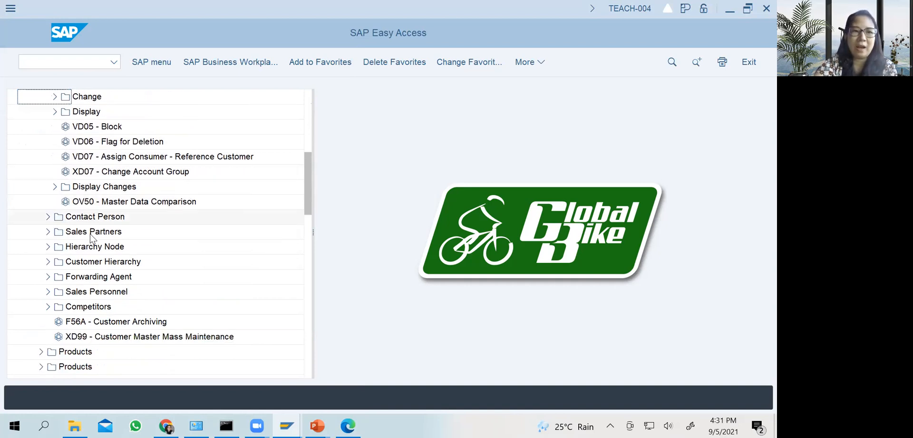
scroll(91, 238, "down", 8)
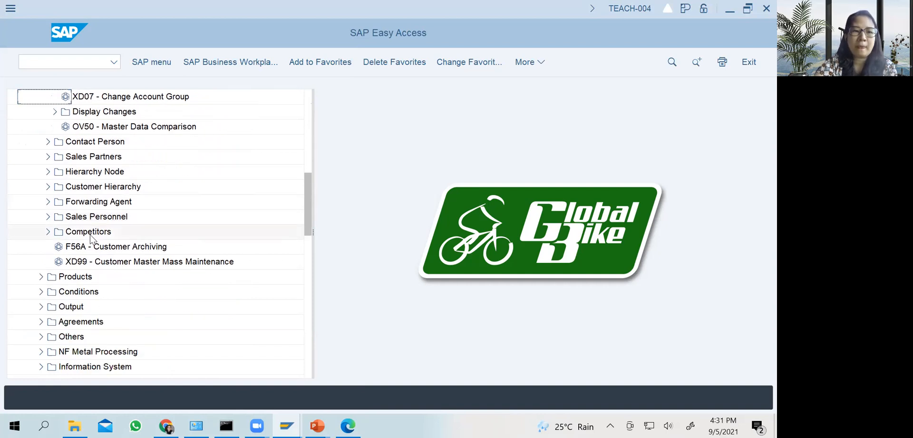
scroll(91, 238, "down", 8)
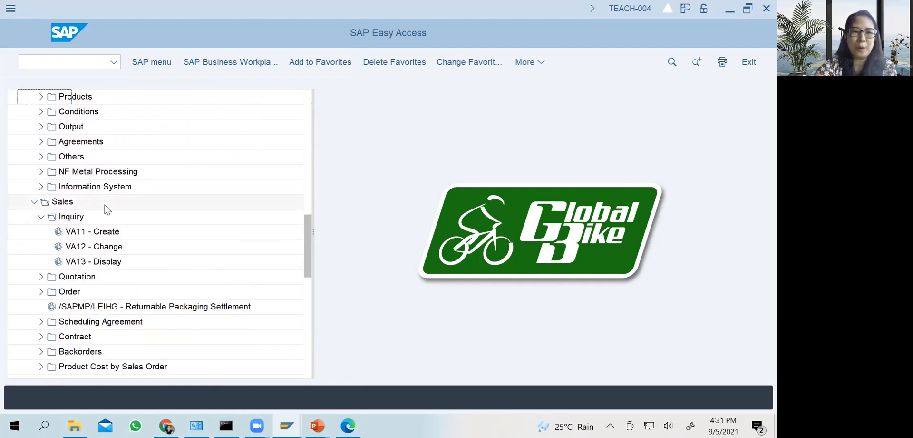
left_click(41, 276)
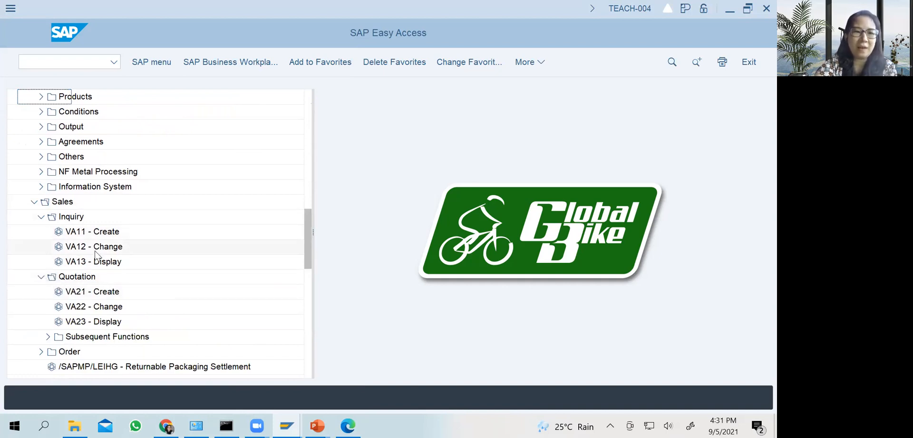
scroll(64, 297, "down", 2)
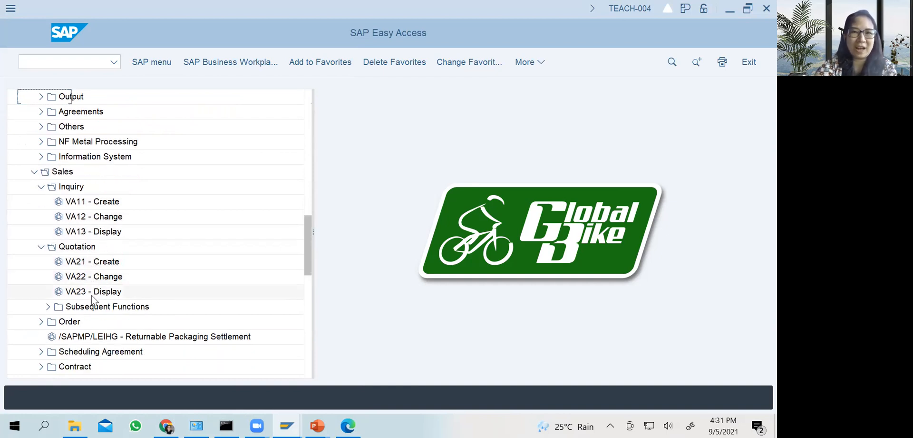
left_click(42, 321)
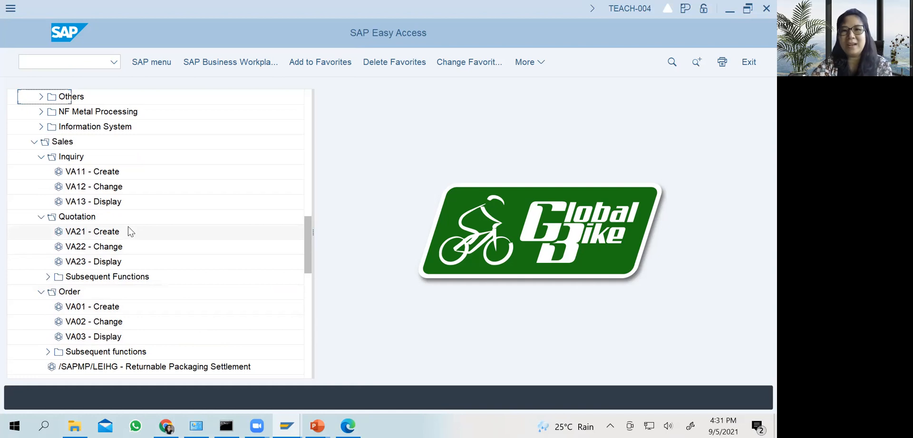
Expand Products > Material > Trading Goods under Master Data and select MMH1 - Create
scroll(100, 257, "up", 7)
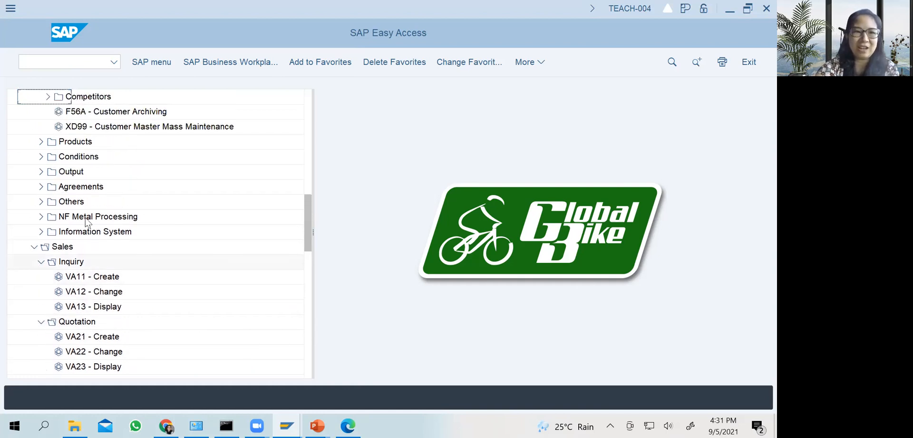
left_click(41, 142)
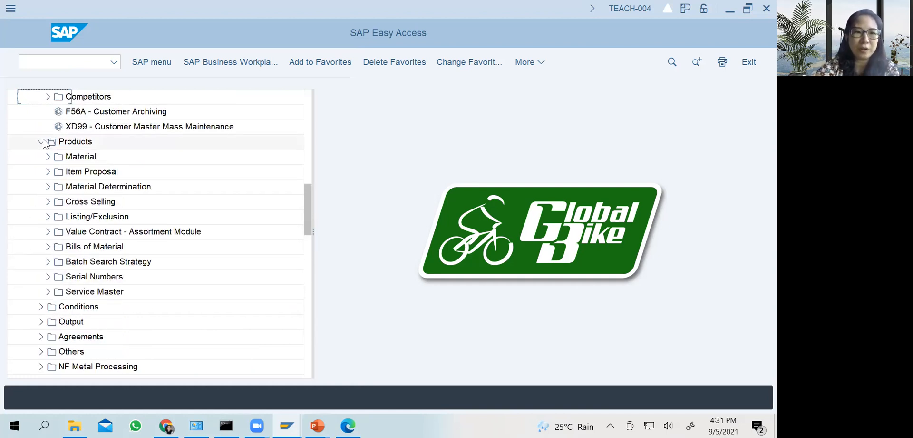
left_click(48, 157)
left_click(55, 172)
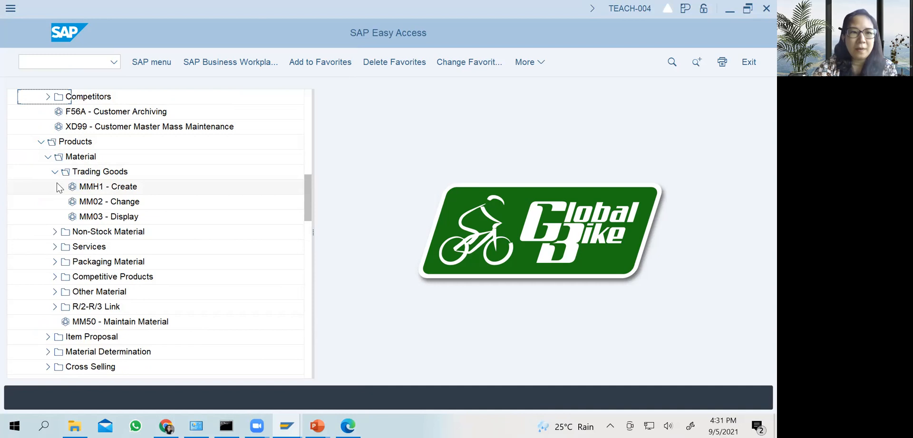
left_click(94, 190)
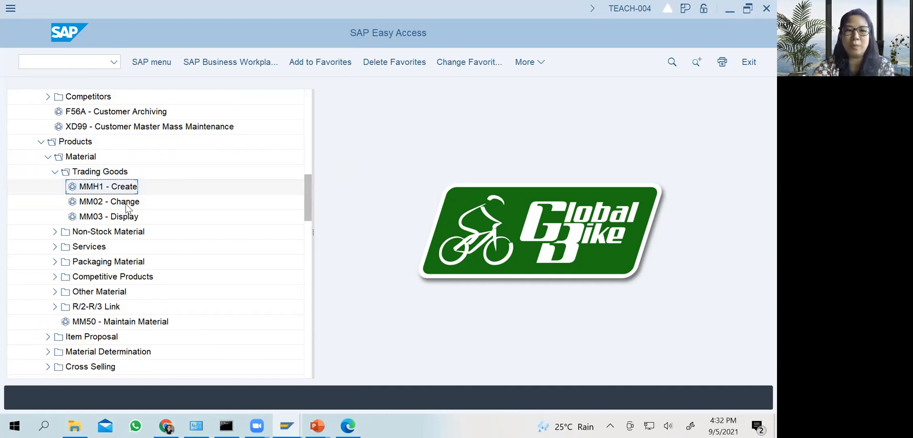
Collapse the Material and Products folders under Master Data
scroll(128, 208, "down", 2)
scroll(128, 209, "down", 4)
scroll(128, 211, "up", 5)
scroll(128, 211, "up", 5)
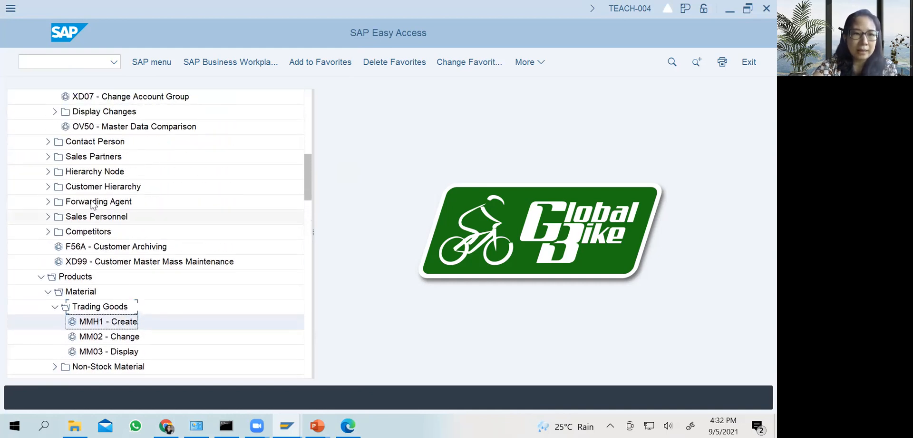
left_click(55, 277)
left_click(48, 261)
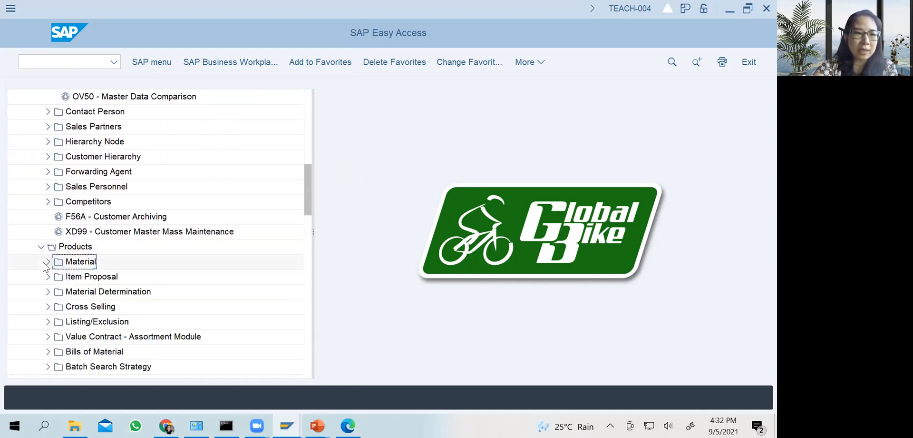
left_click(41, 244)
Collapse the Business Partner and Master Data folders and select VA11 - Create under Sales > Inquiry
scroll(52, 159, "up", 5)
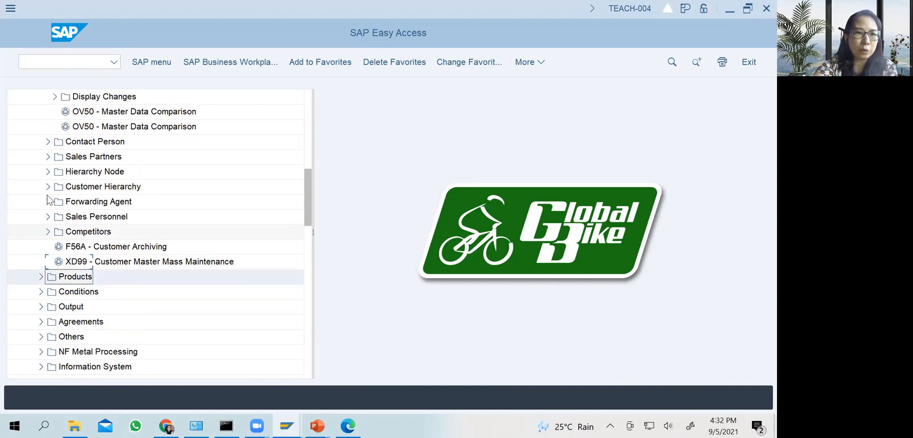
scroll(53, 159, "up", 3)
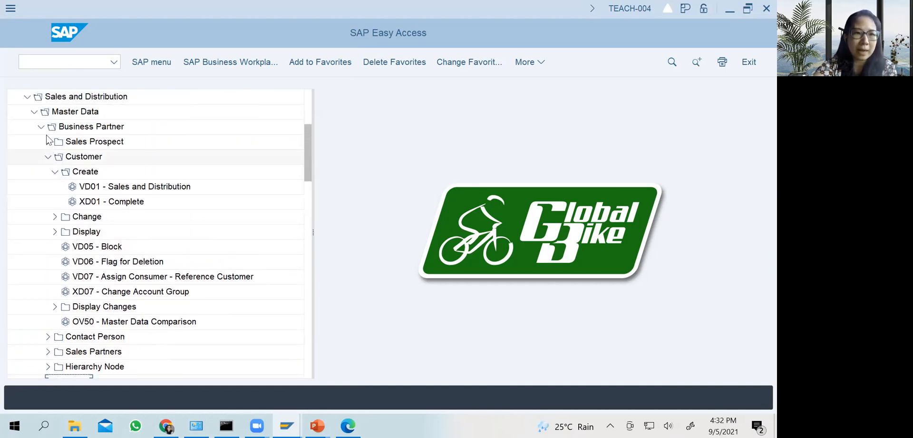
left_click(41, 127)
left_click(34, 111)
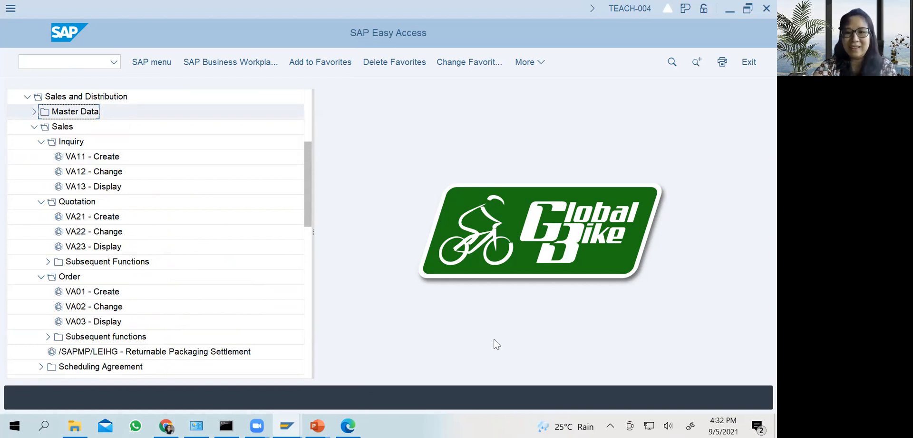
left_click(570, 188)
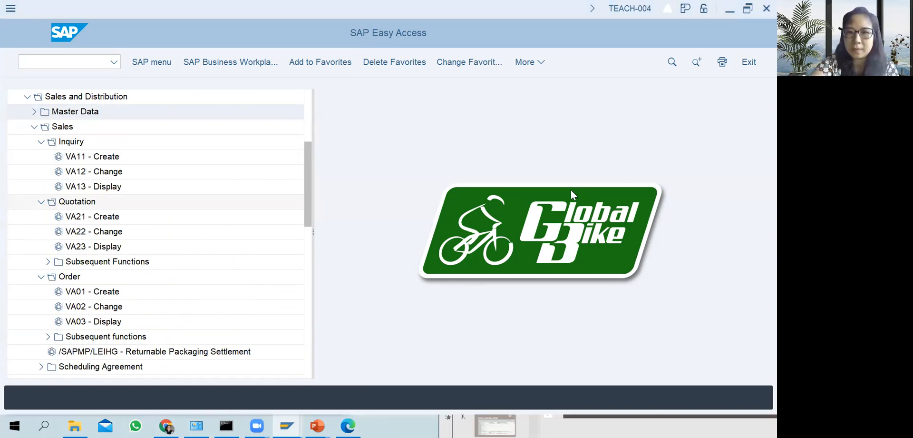
left_click(81, 163)
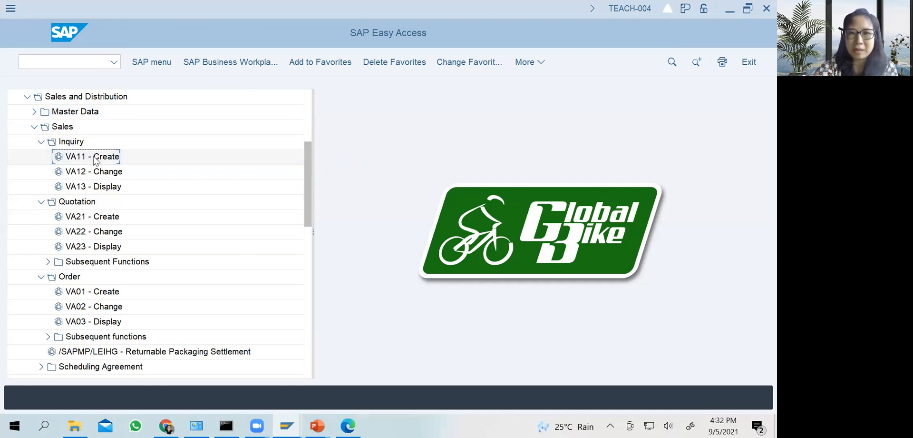
Collapse the Logistics folder in the SAP menu and open the Create Inquiry screen with transaction code va11
left_click_drag(307, 159, 304, 112)
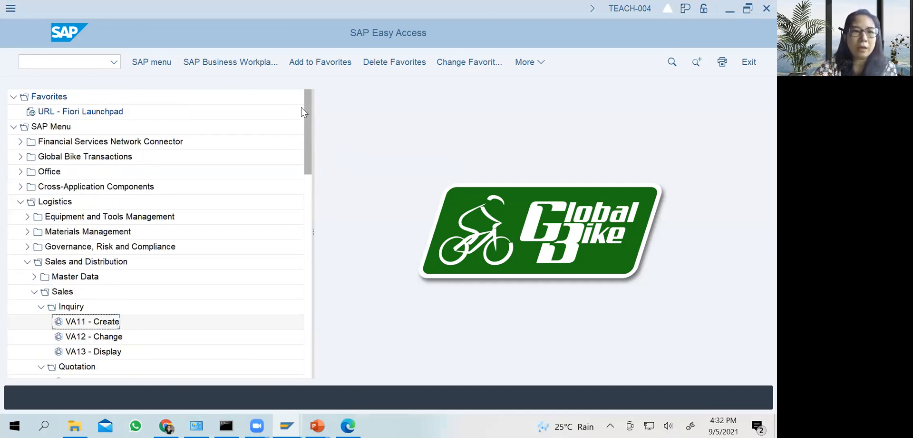
left_click(20, 201)
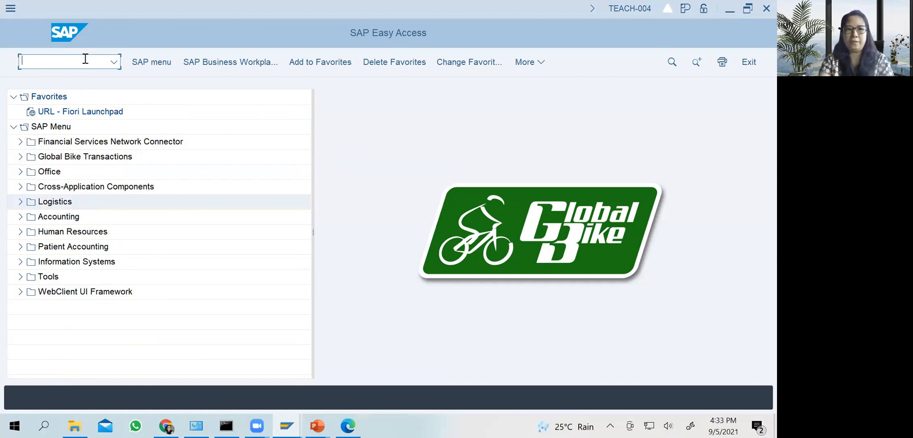
type("va")
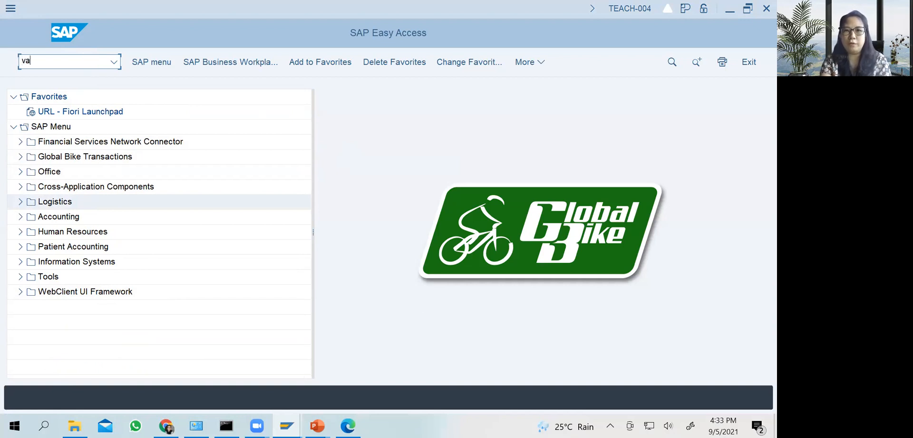
type("11")
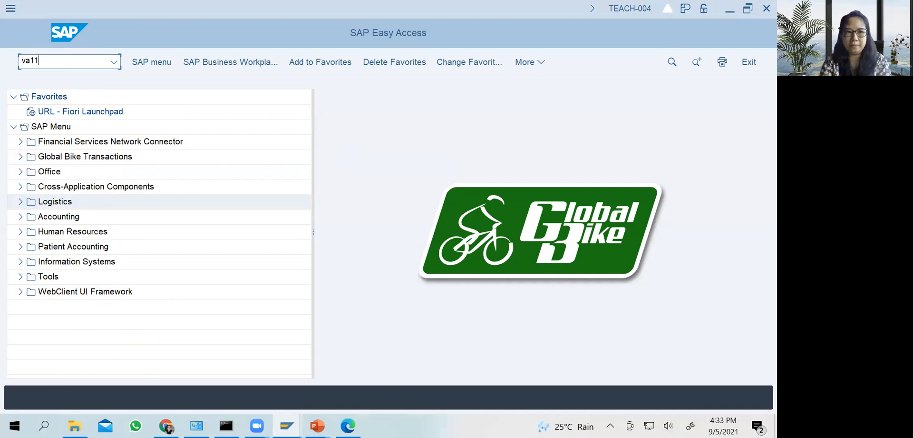
key("Return")
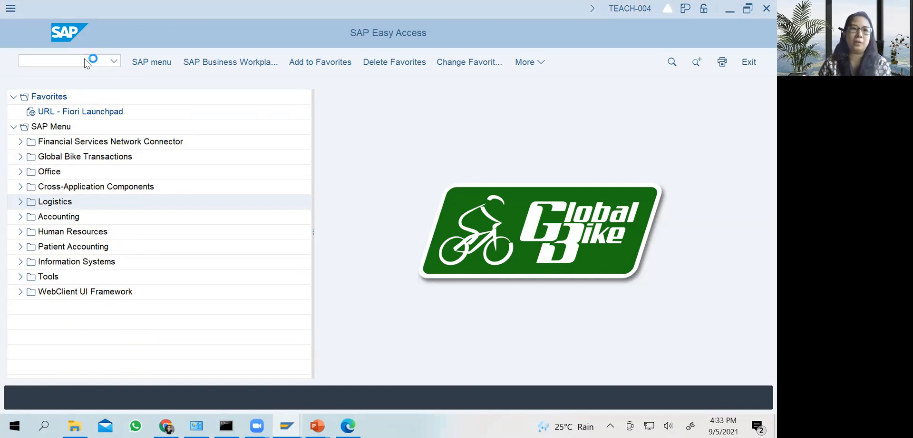
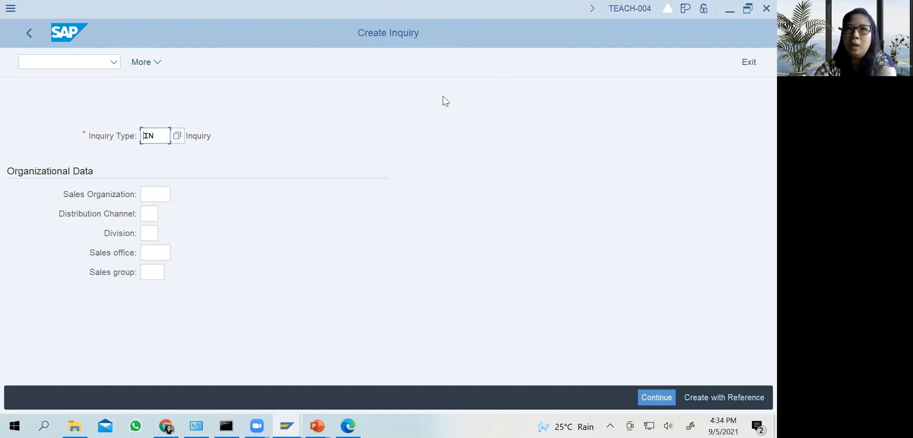
End the Create Inquiry transaction and return to SAP Easy Access with the command /n
left_click(86, 64)
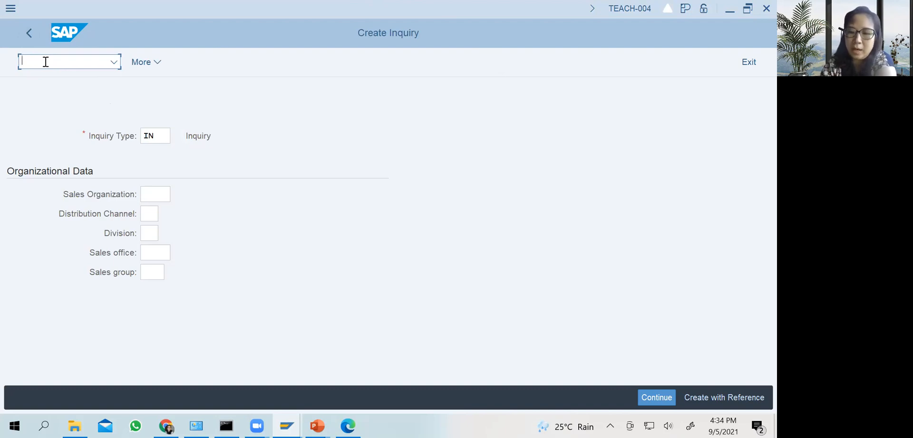
type("/n")
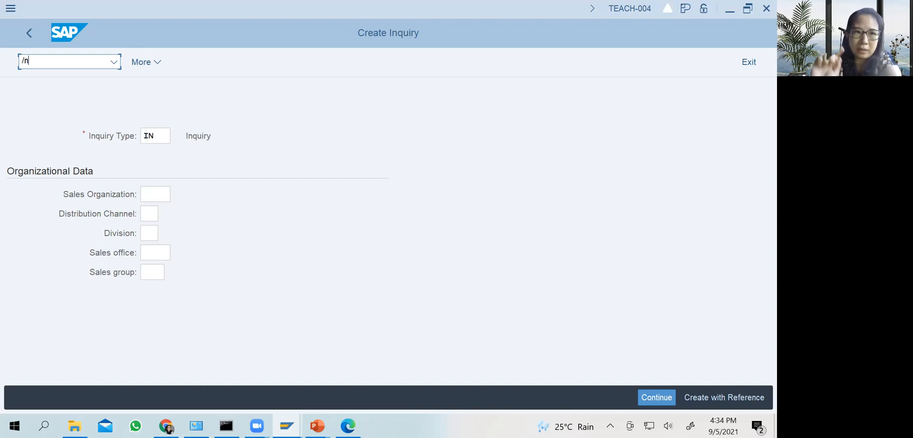
key("BackSpace")
type("o")
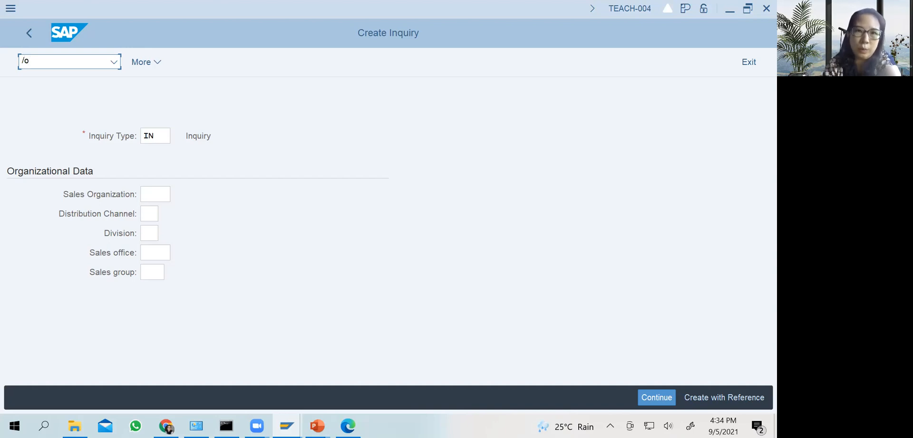
key("BackSpace")
type("n")
key("Return")
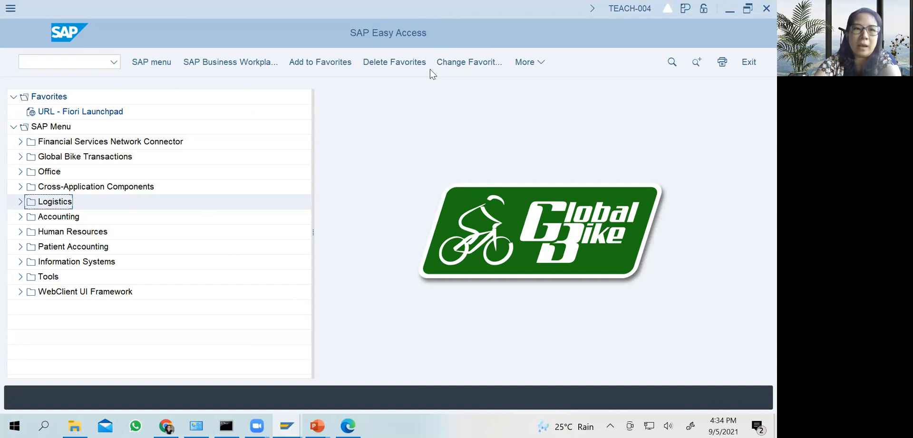
Reopen the Create Inquiry screen from SAP Easy Access with transaction code va11
left_click(51, 65)
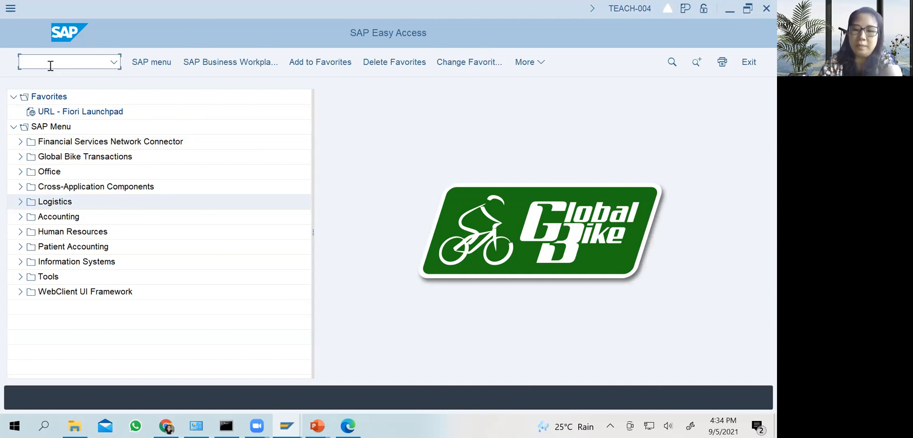
type("va11")
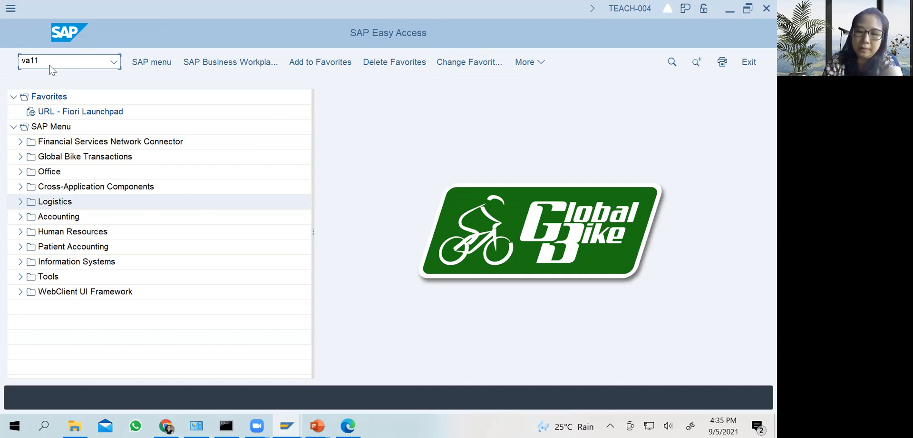
key("Return")
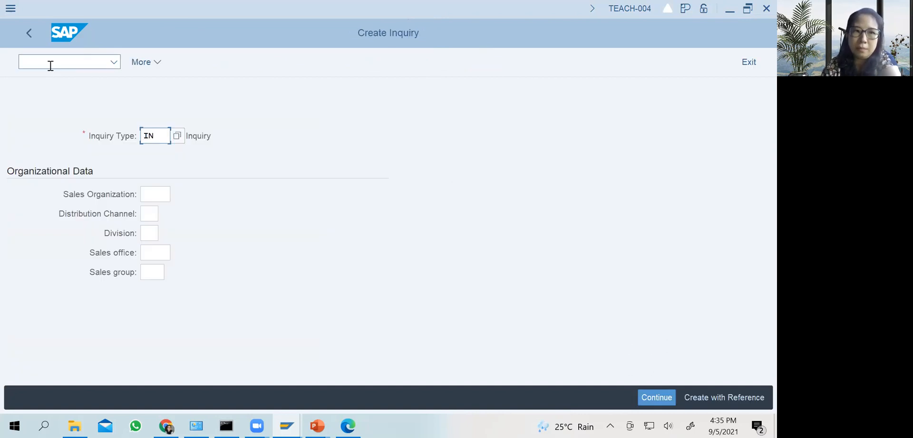
Try to run transaction va21 directly from the Create Inquiry screen without a prefix
left_click(54, 65)
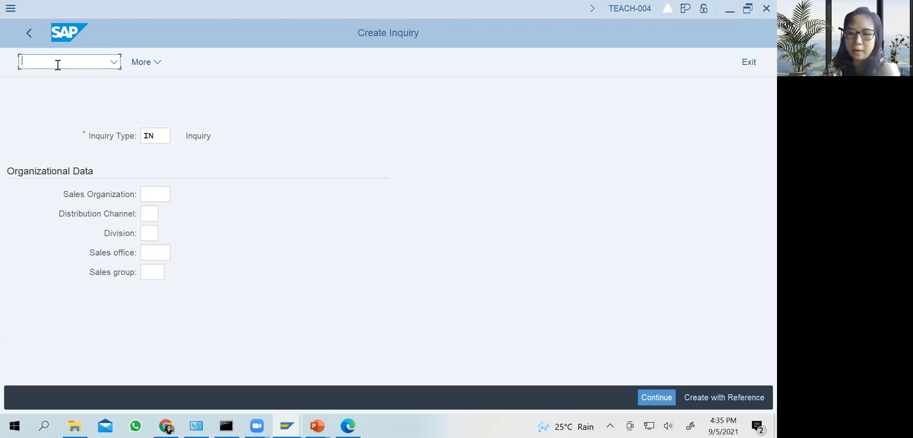
type("/")
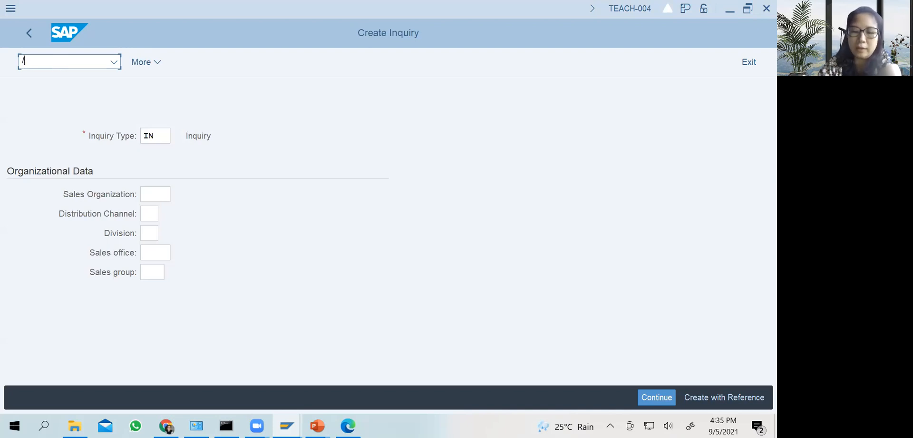
type("va21")
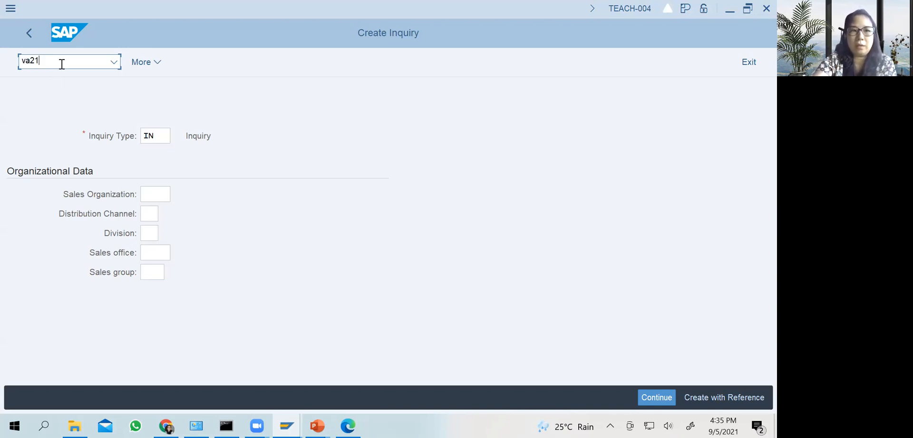
key("Return")
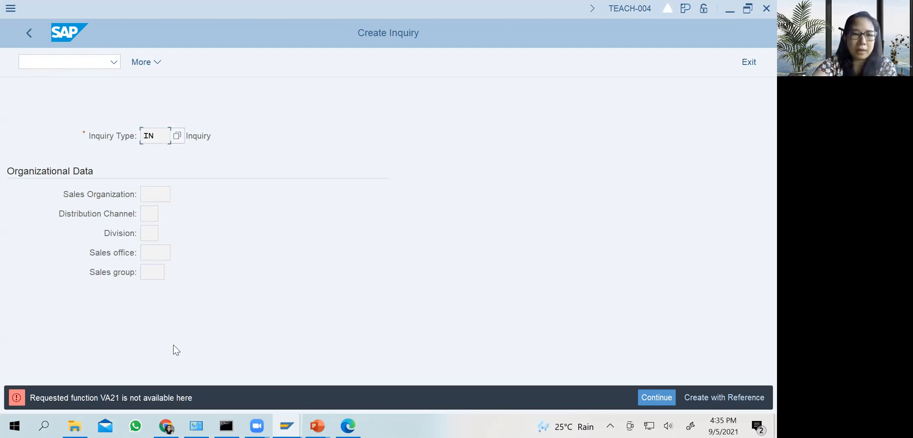
Switch from Create Inquiry to Create Quotations in the same session with the command /nva21
left_click(84, 66)
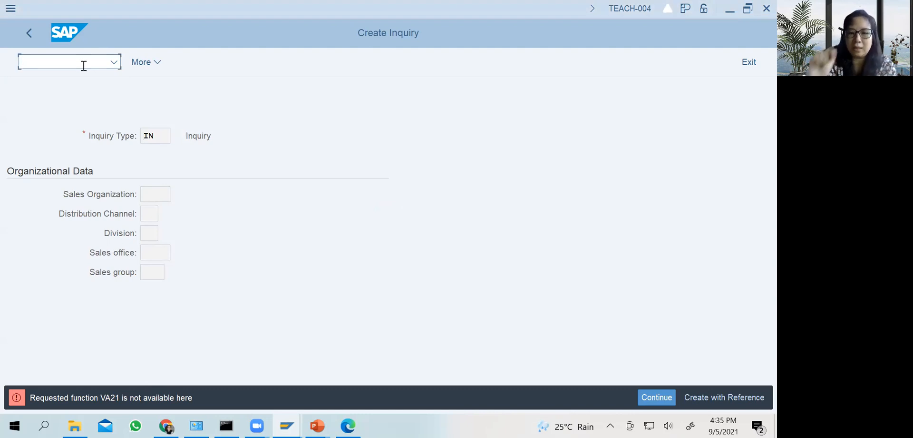
type("/n")
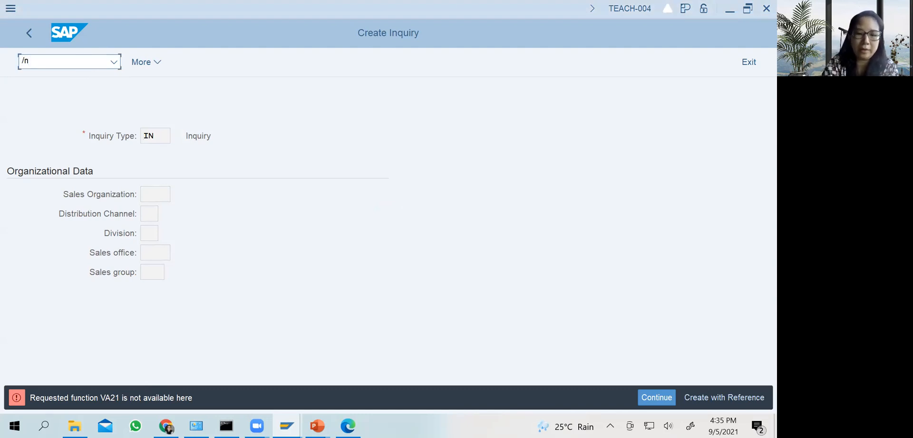
type("va21")
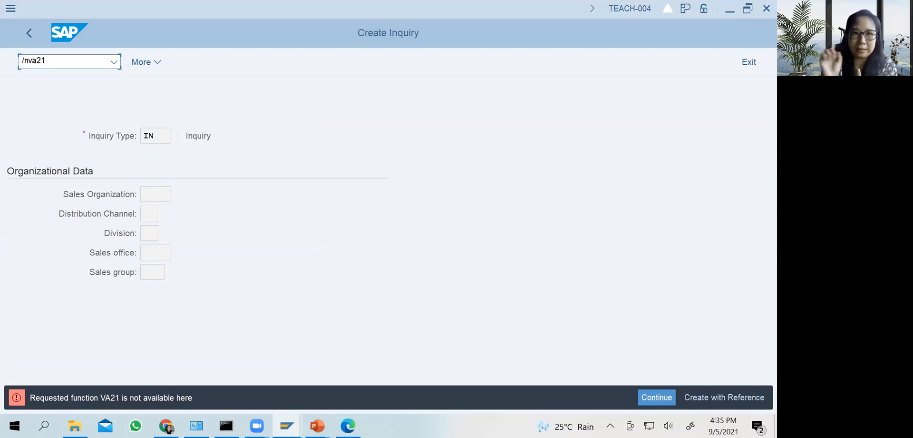
key("Return")
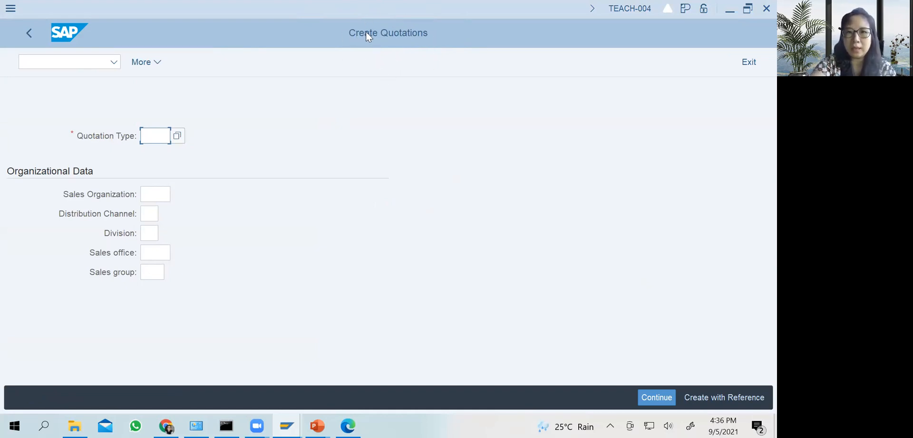
Restore the Create Quotations window to its smaller size and open Create Inquiry in a new session with the command /ova11
left_click(84, 60)
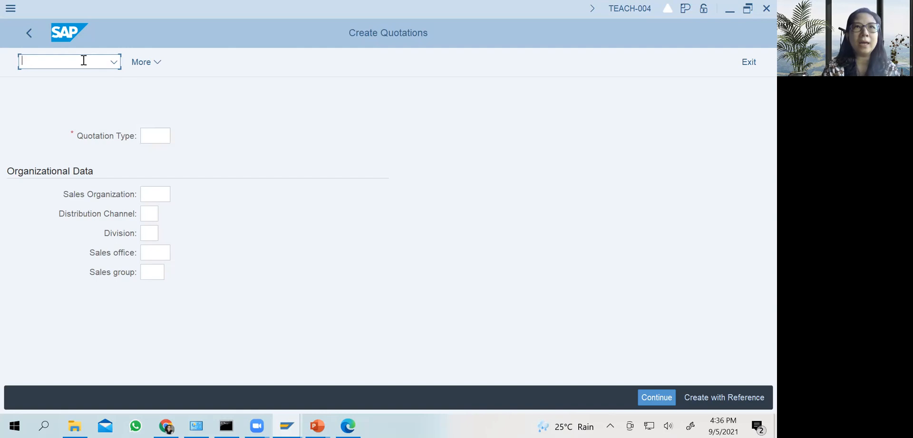
type("/")
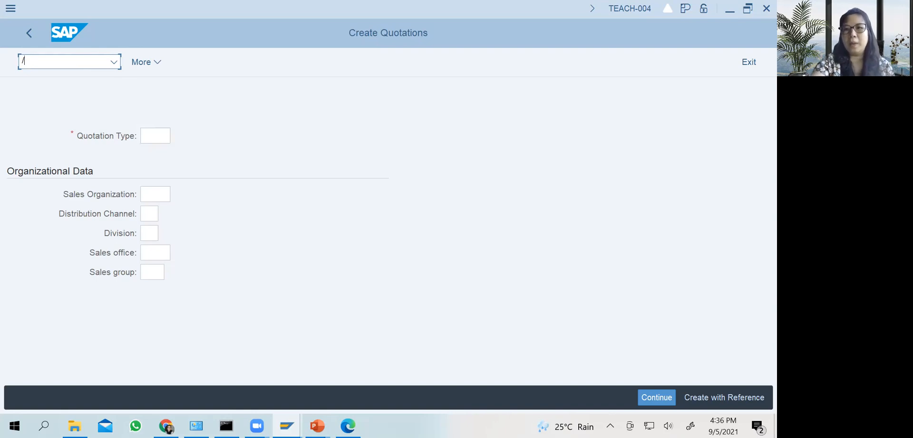
left_click(751, 9)
double_click(415, 67)
left_click(426, 66)
key("BackSpace")
key("BackSpace")
key("BackSpace")
key("BackSpace")
key("BackSpace")
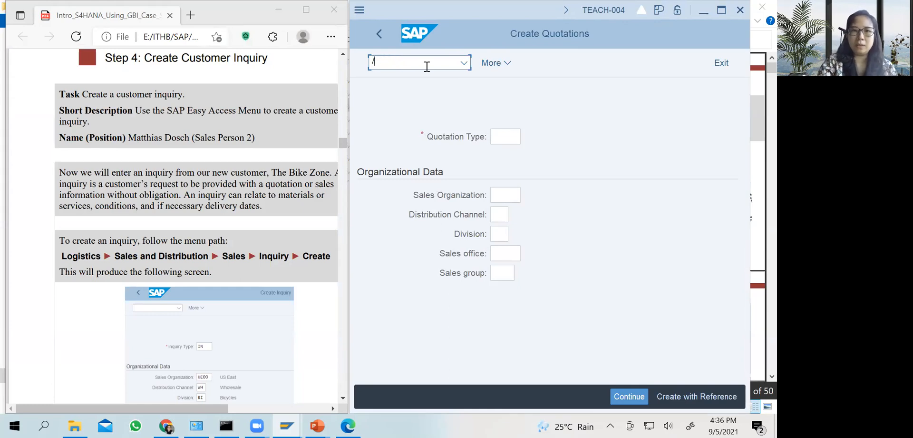
type("o")
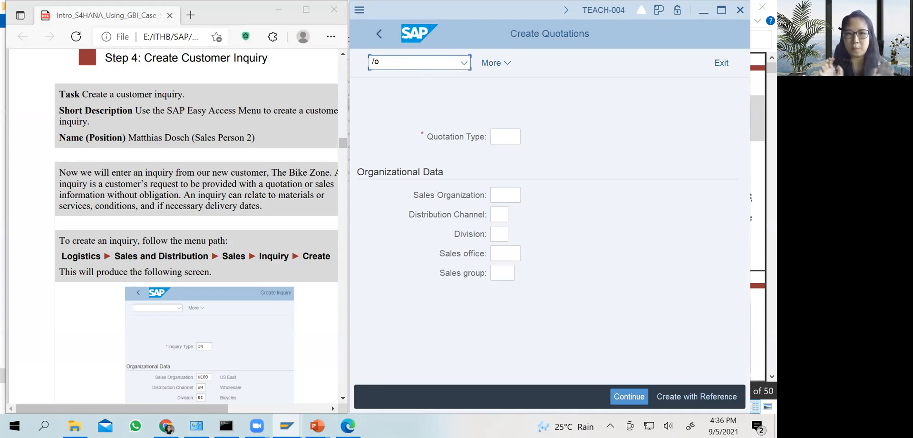
type("v")
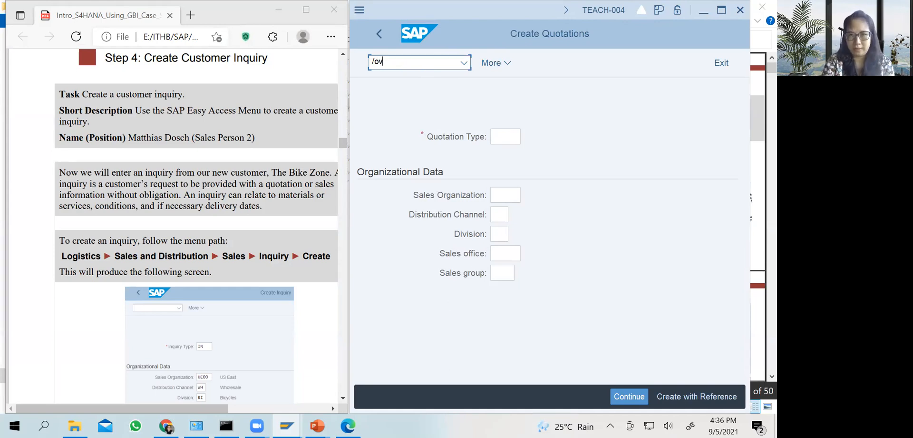
type("a11")
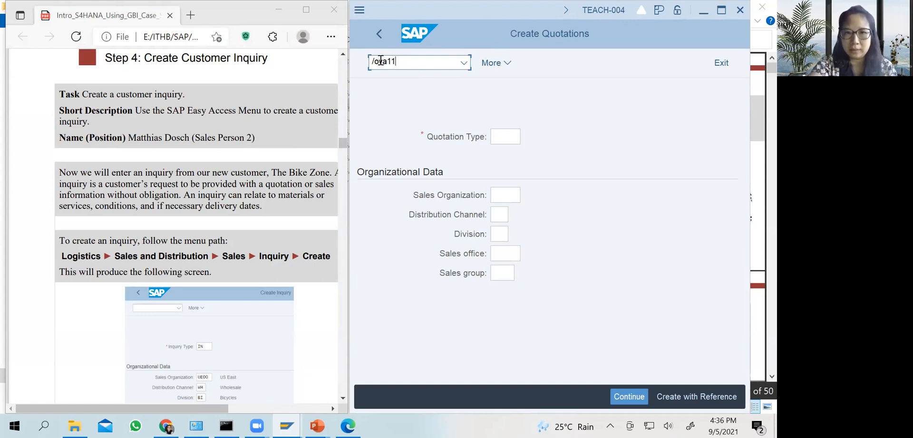
left_click_drag(380, 61, 449, 70)
left_click(435, 67)
key("Return")
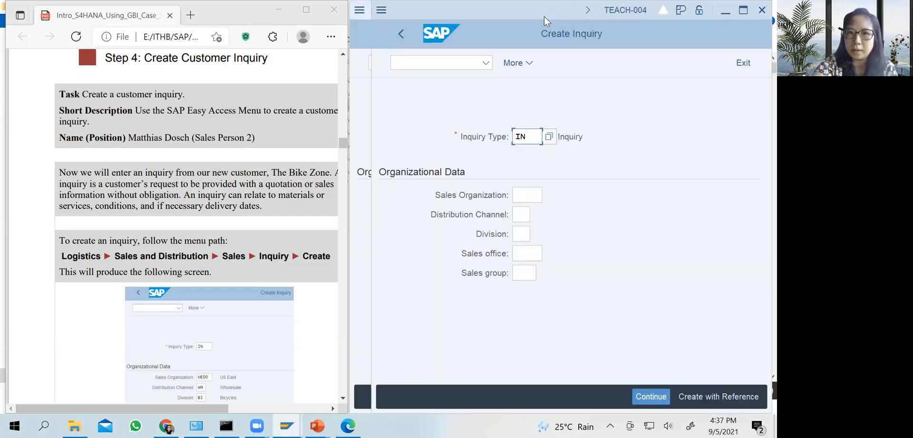
Arrange the Create Inquiry and Create Quotations windows side by side, narrowing the quotations window so they do not overlap
left_click_drag(544, 16, 185, 16)
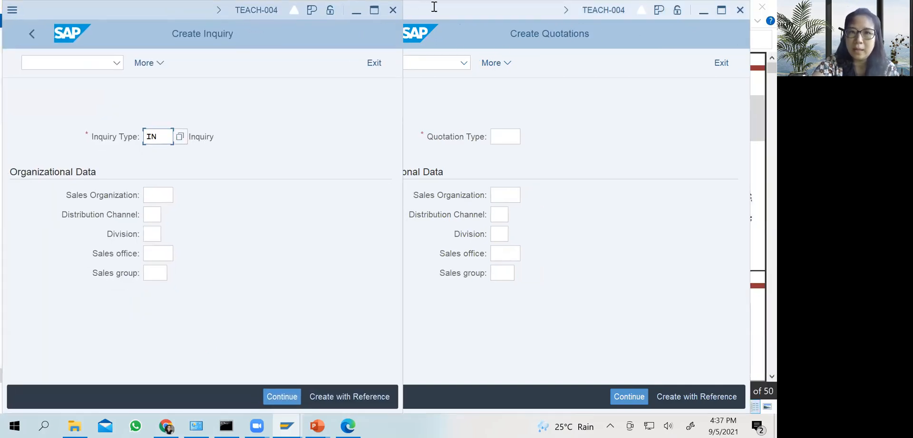
left_click(460, 13)
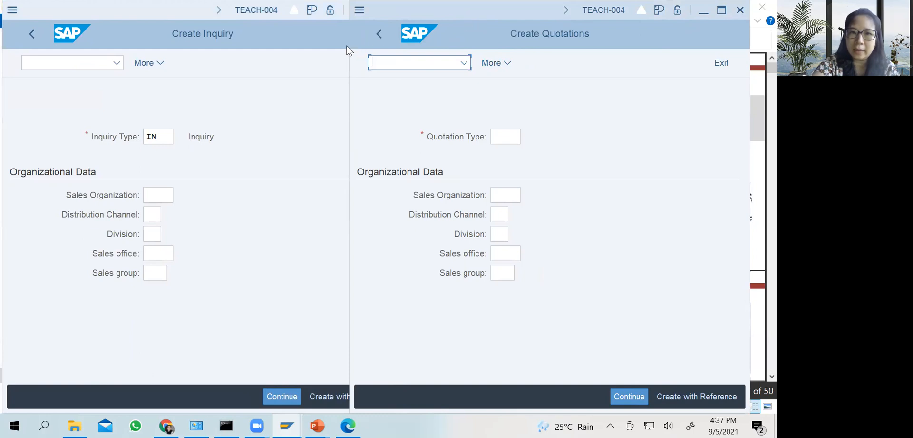
left_click_drag(348, 47, 419, 55)
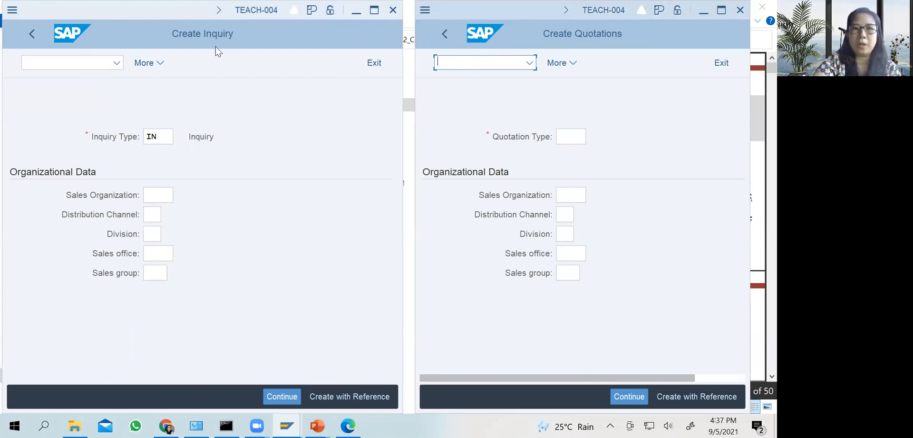
Replace Create Quotations with the sales order creation transaction in its own session using the command /nva01
left_click(88, 61)
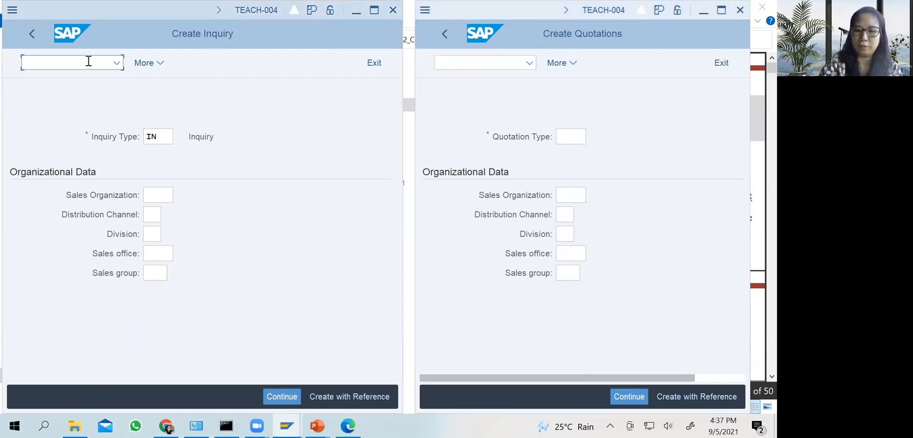
left_click(510, 61)
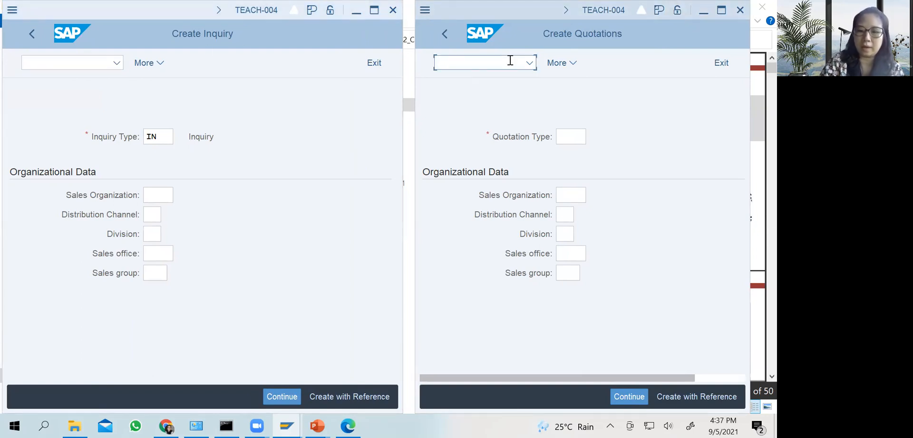
type("/nva01")
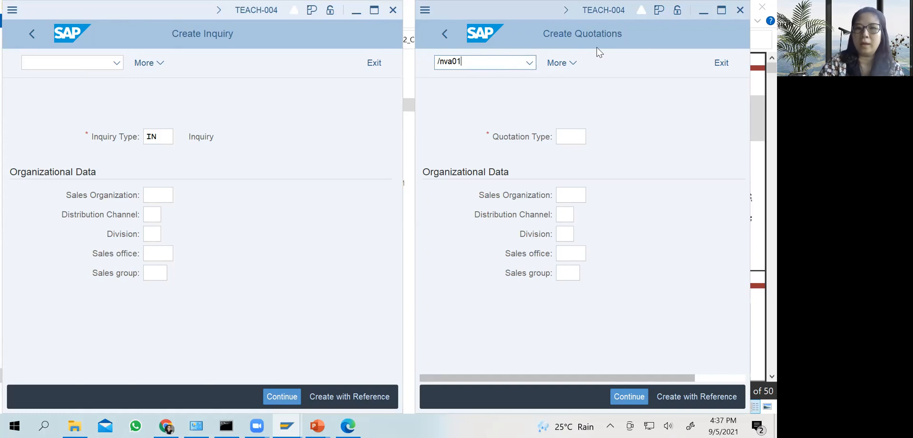
key("Return")
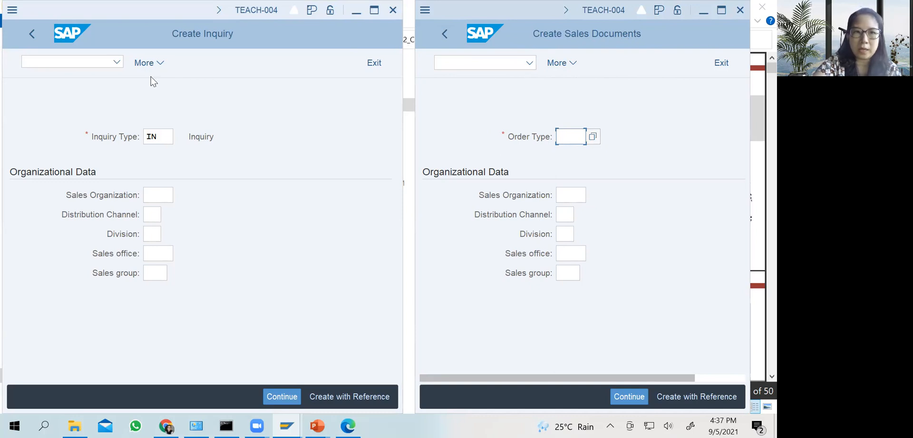
Leave the sales document creation transaction for SAP Easy Access and maximize that window
left_click(102, 59)
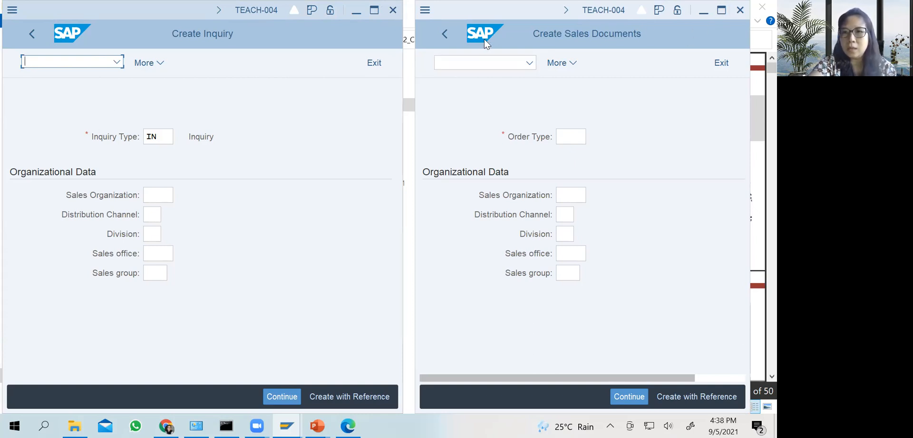
left_click(446, 35)
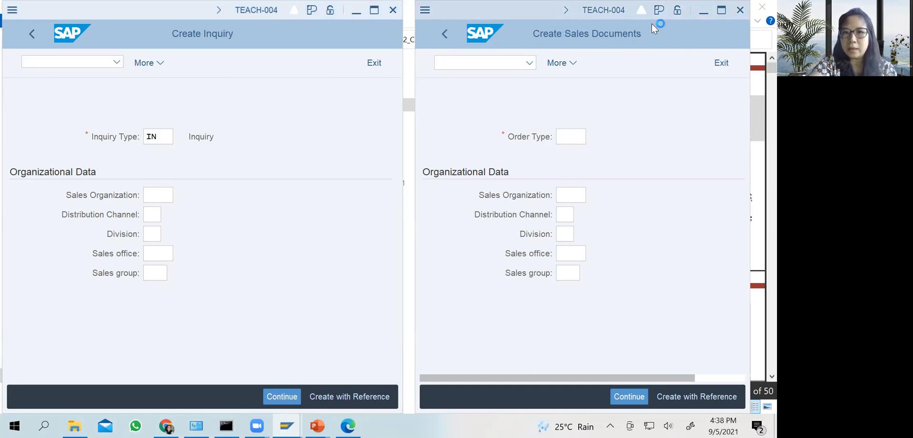
left_click(722, 11)
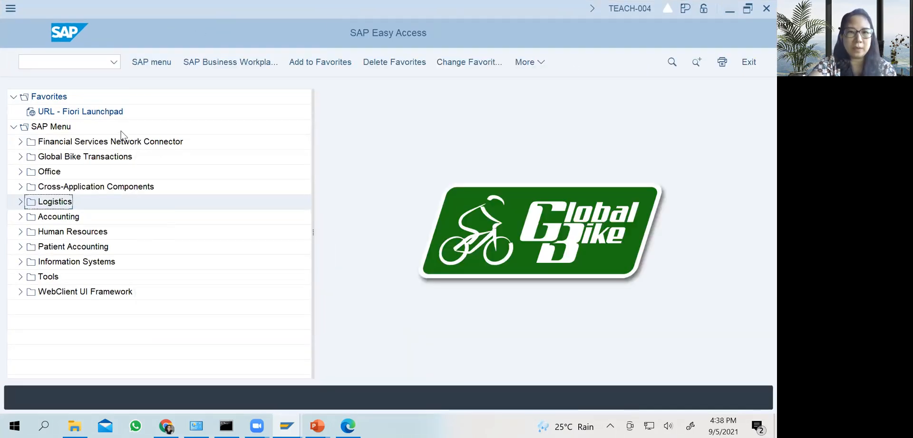
Create a folder named SD in the Favorites list
left_click(39, 97)
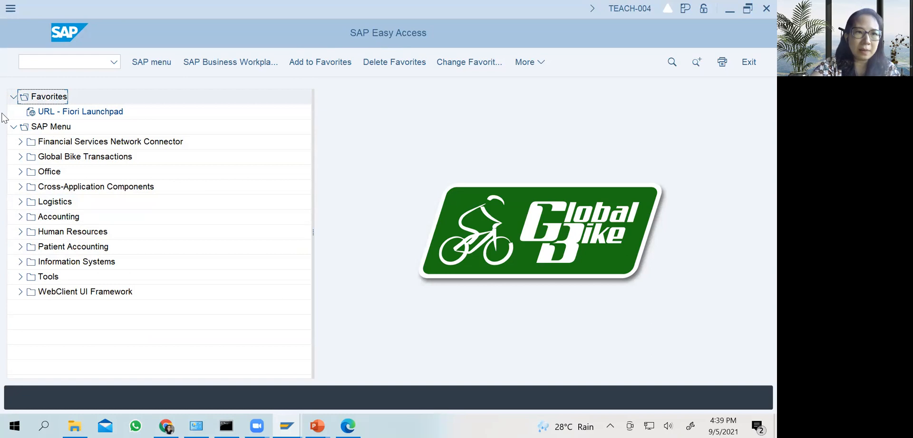
right_click(42, 96)
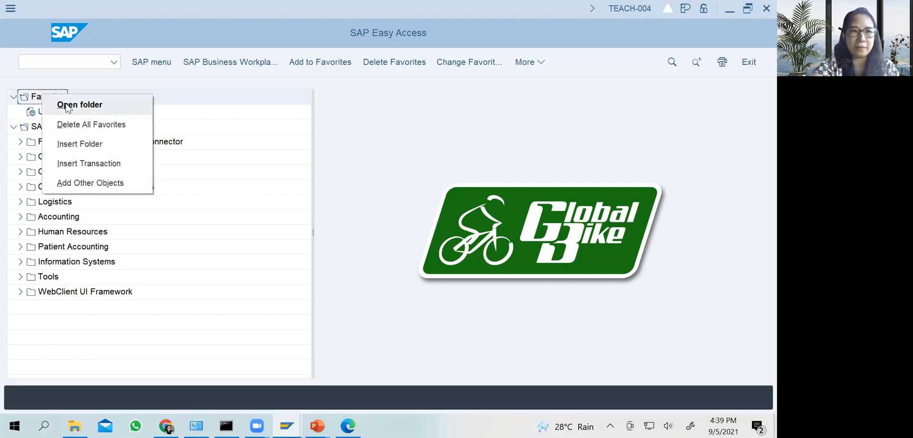
left_click(78, 145)
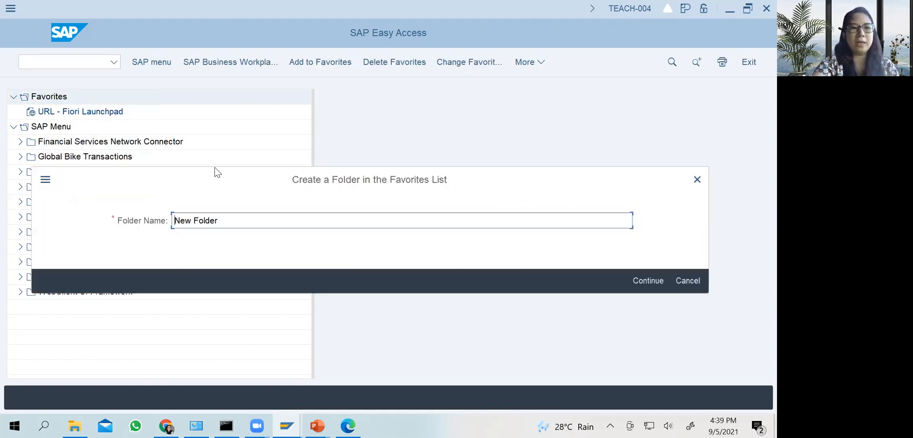
key("ctrl+shift+Right")
key("ctrl+shift+Right")
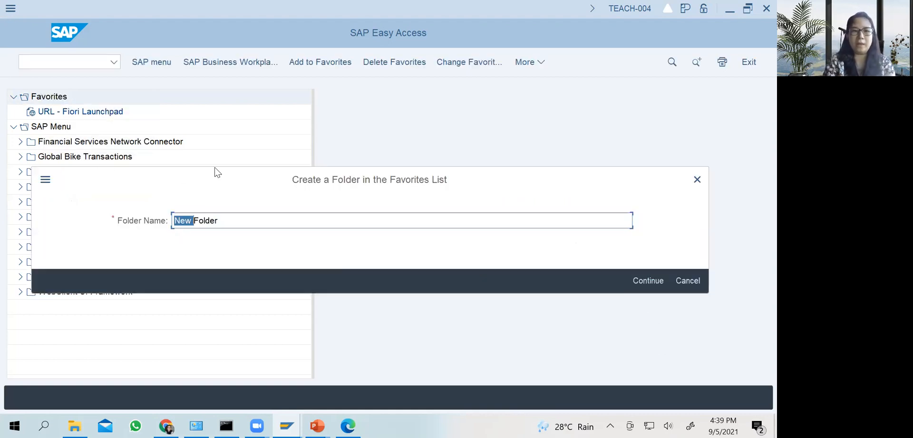
type("SD")
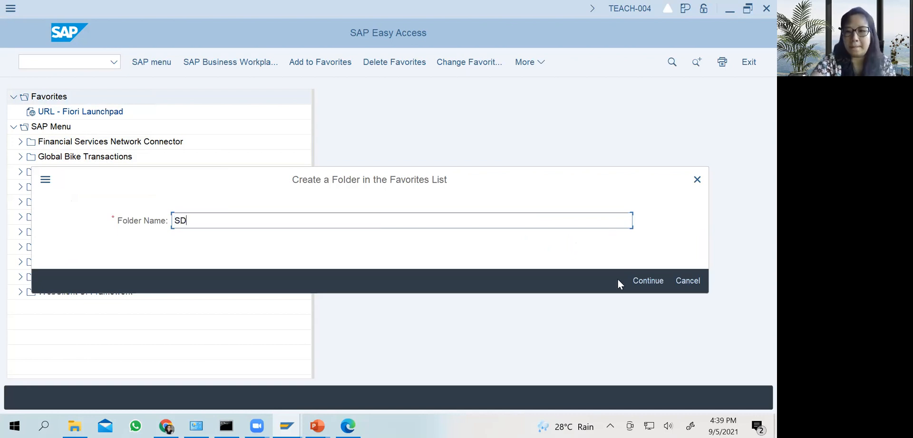
left_click(647, 279)
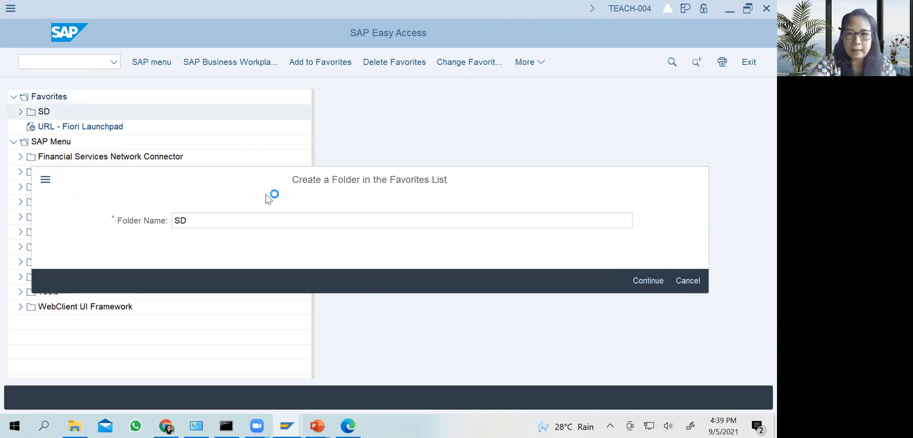
Expand the SD favorites folder and insert transaction VA11 into it
left_click(21, 112)
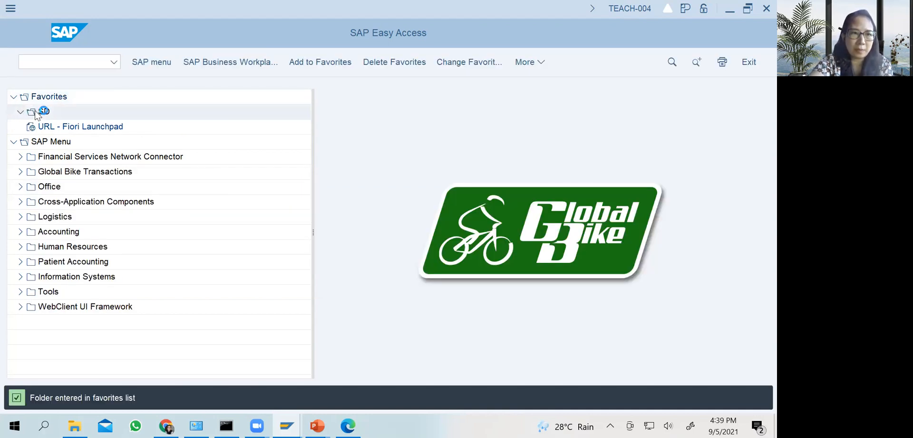
left_click(45, 115)
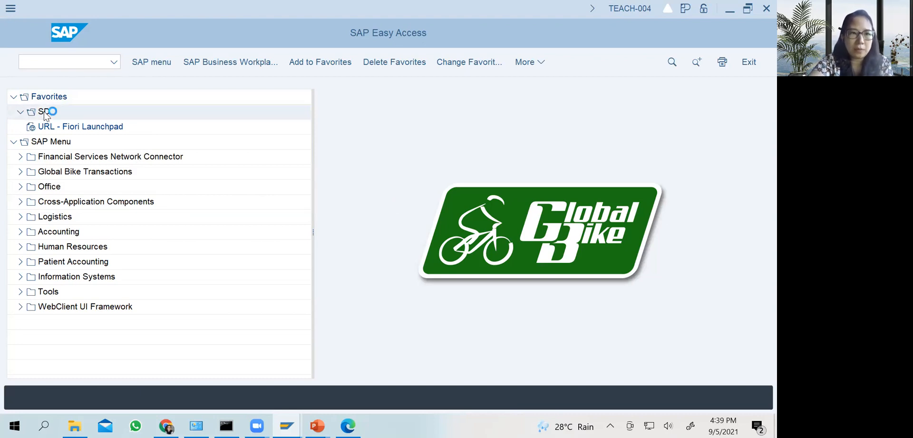
right_click(45, 115)
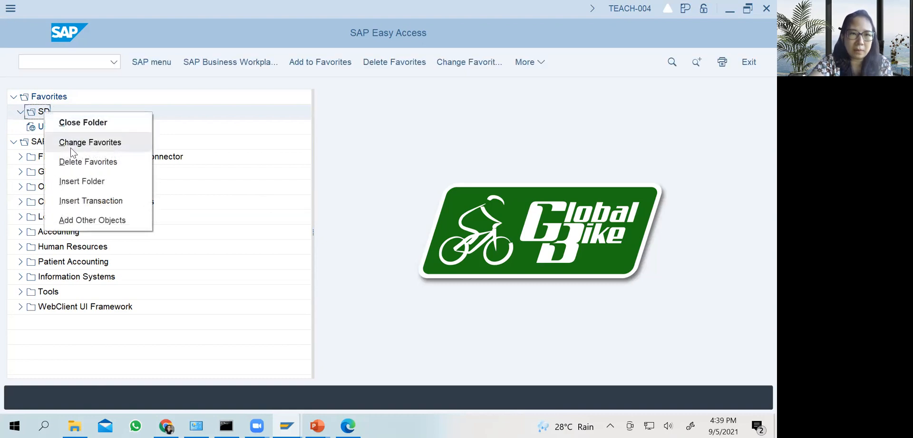
left_click(82, 201)
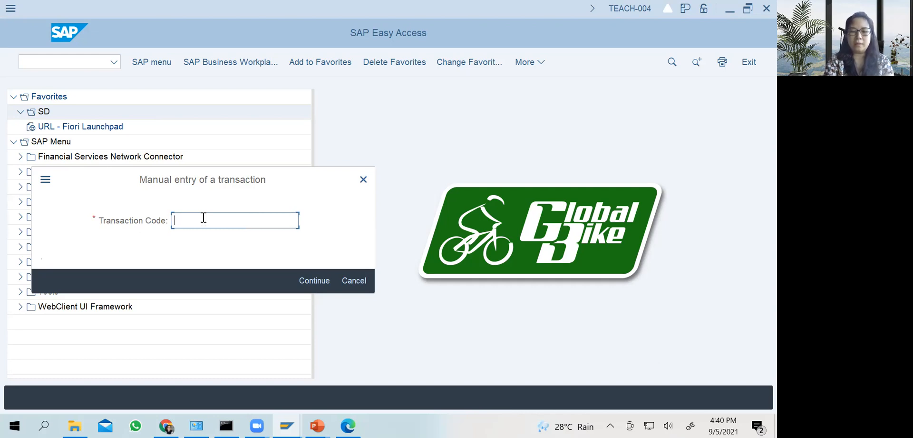
type("VA11")
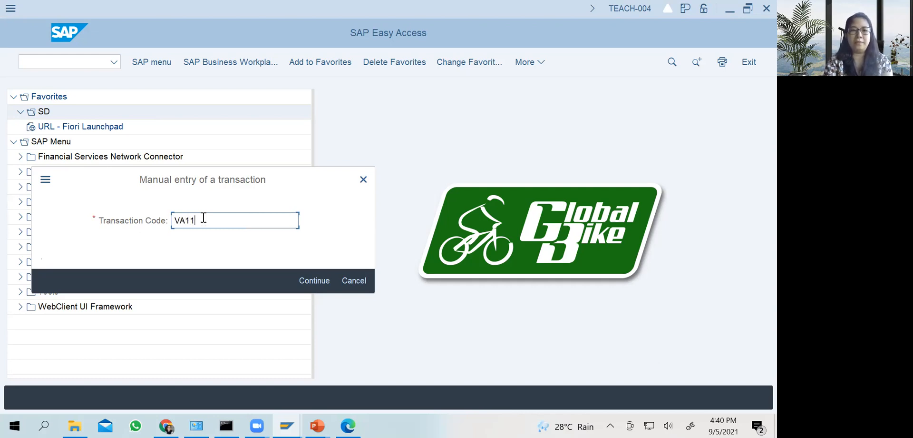
left_click(323, 280)
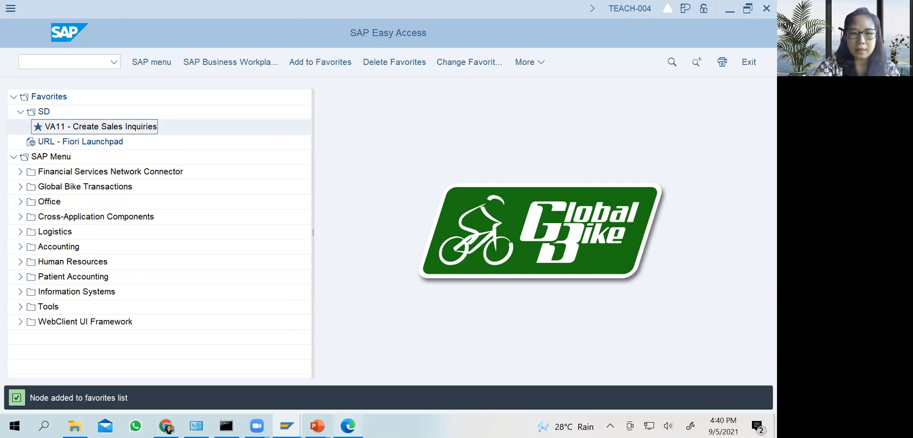
Switch to the case study PDF in Edge, highlight the menu path for creating a customer inquiry, and return to SAP Easy Access
left_click(347, 425)
scroll(218, 133, "up", 2)
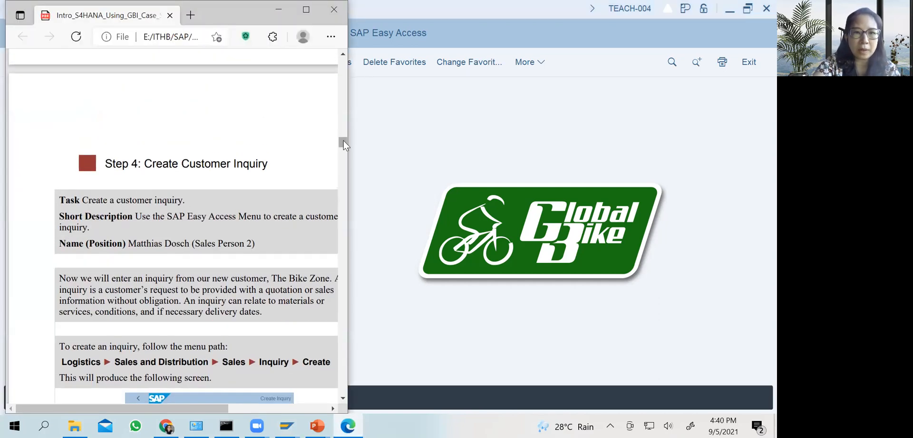
scroll(180, 215, "down", 3)
left_click_drag(63, 256, 338, 256)
left_click(294, 254)
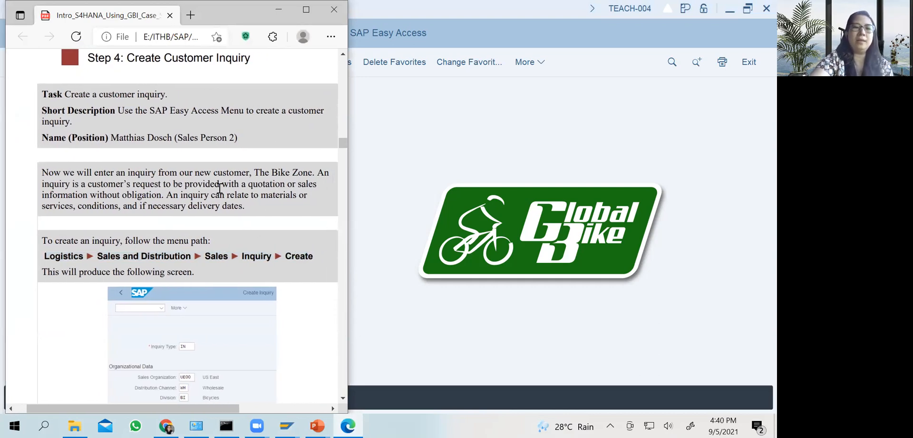
left_click(281, 12)
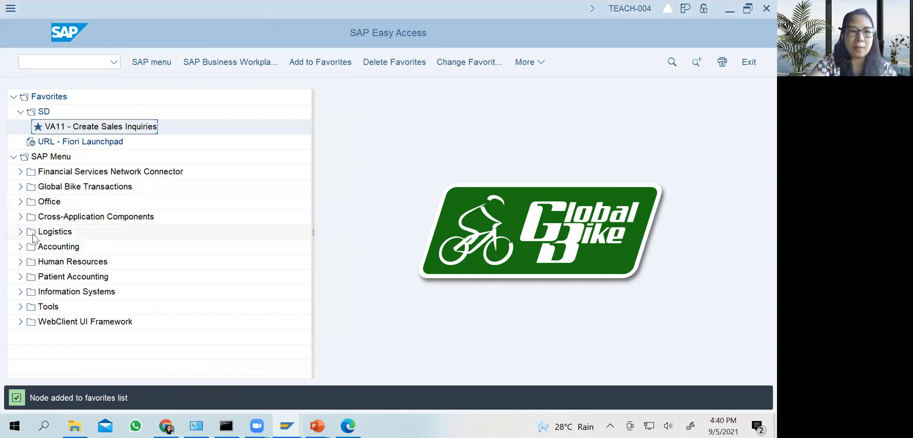
left_click(347, 425)
left_click_drag(44, 259, 320, 256)
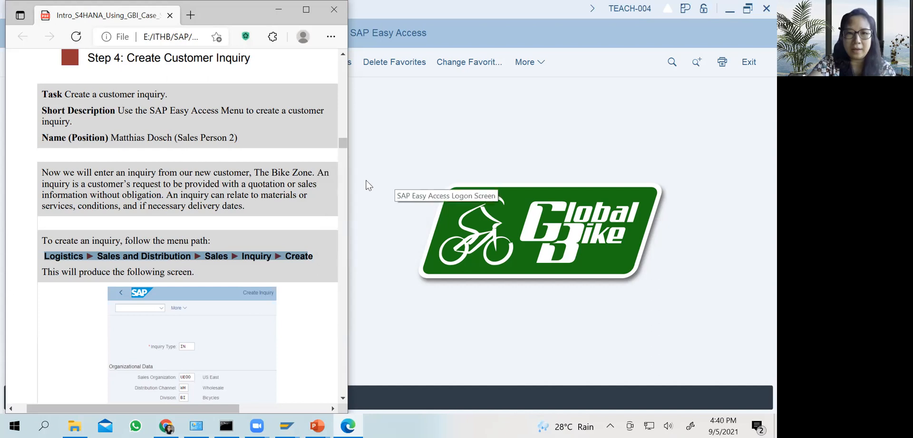
left_click(378, 136)
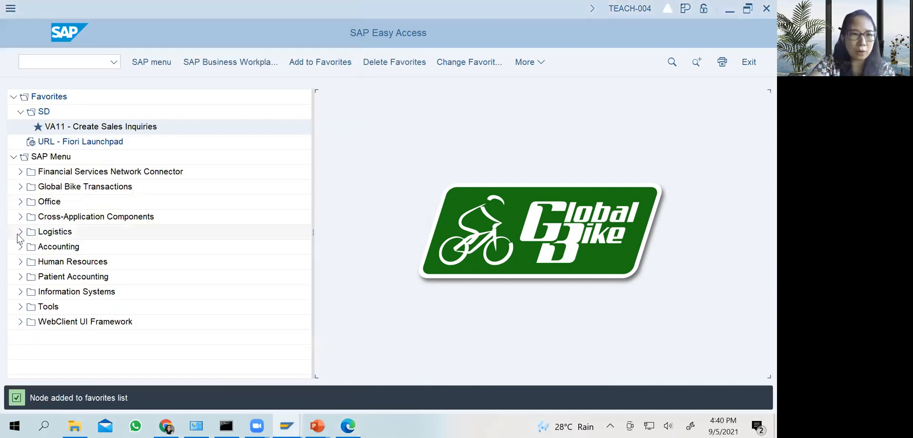
Expand Logistics in the SAP Menu and locate the VA11 Create transaction under Sales and Distribution, Sales, Inquiry
left_click(20, 232)
left_click(78, 218)
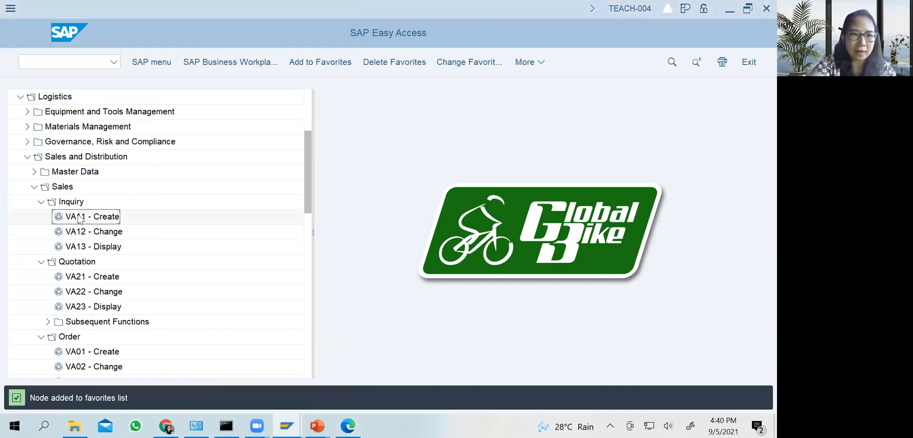
scroll(76, 191, "up", 2)
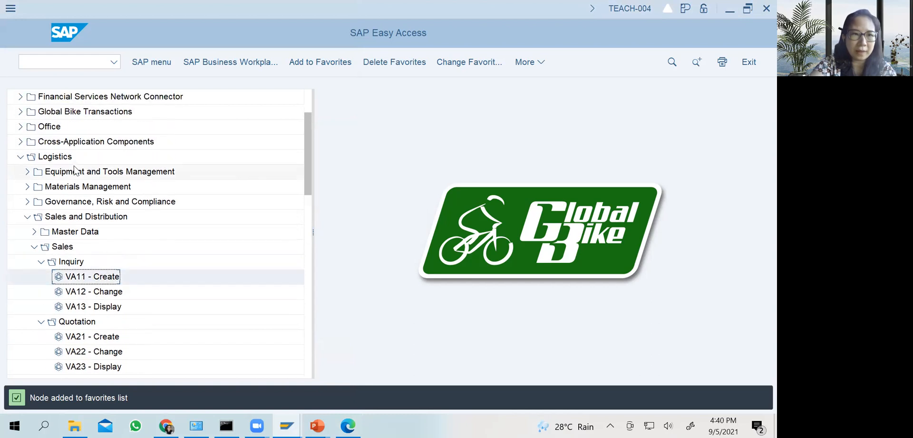
scroll(75, 171, "up", 3)
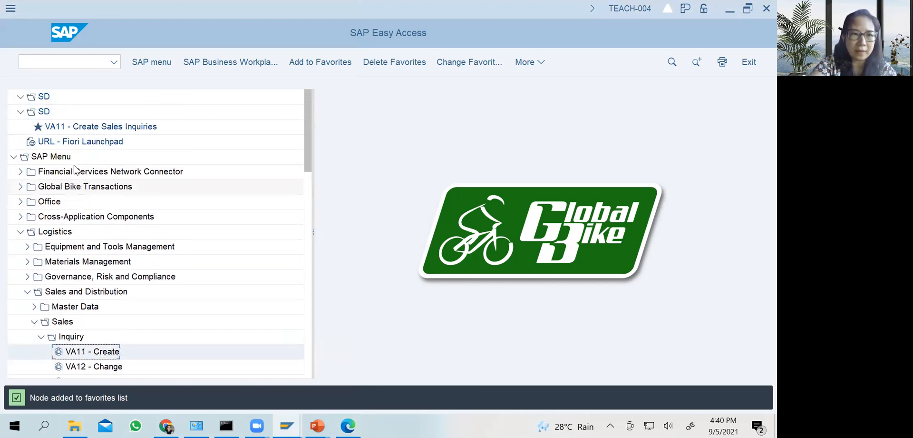
left_click(44, 111)
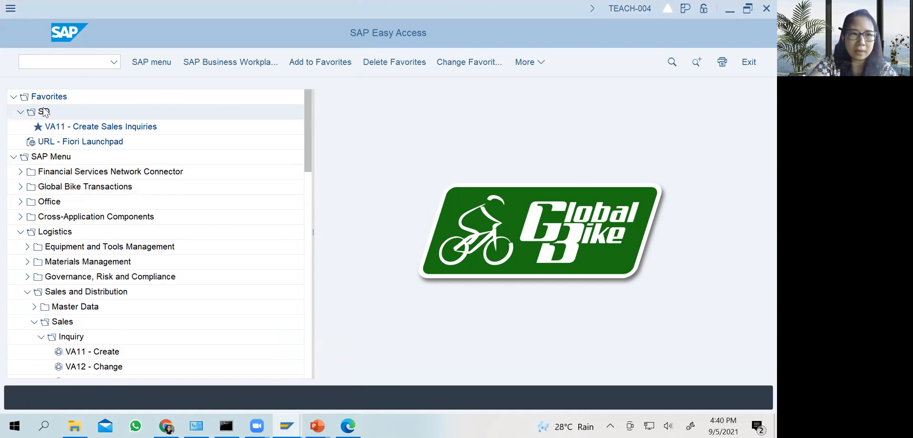
right_click(43, 112)
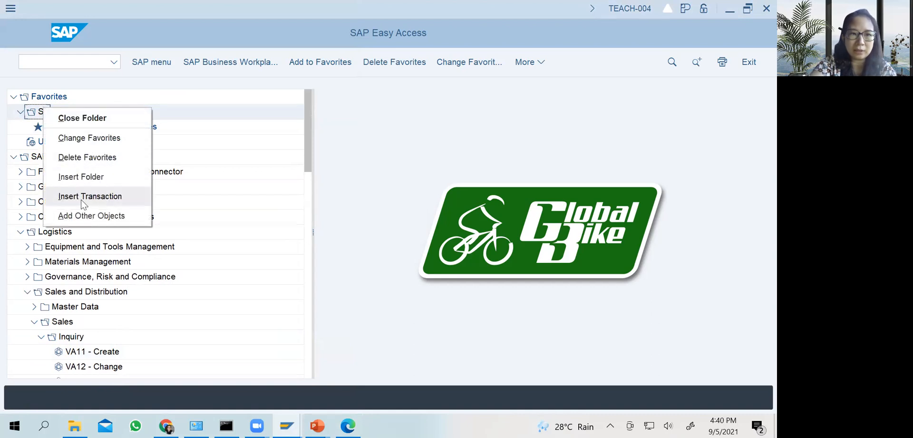
left_click(301, 145)
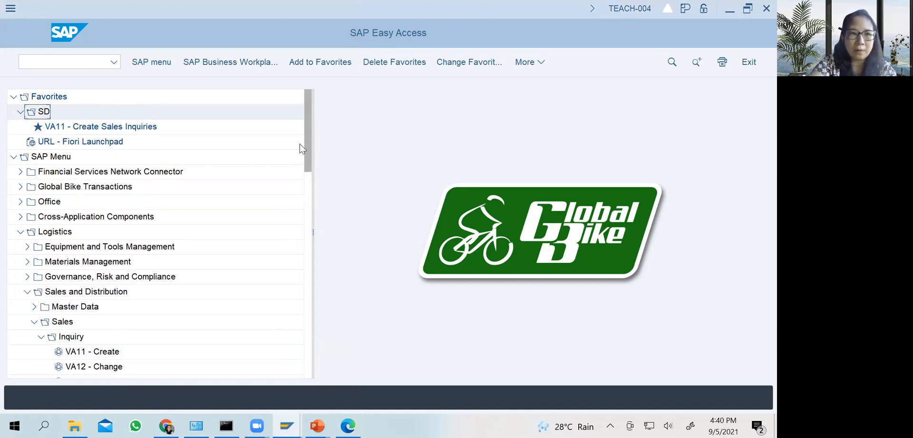
Find the quotation creation section in the case study PDF in Edge, highlight its menu path, and return to SAP Easy Access
scroll(151, 241, "down", 3)
scroll(150, 240, "down", 2)
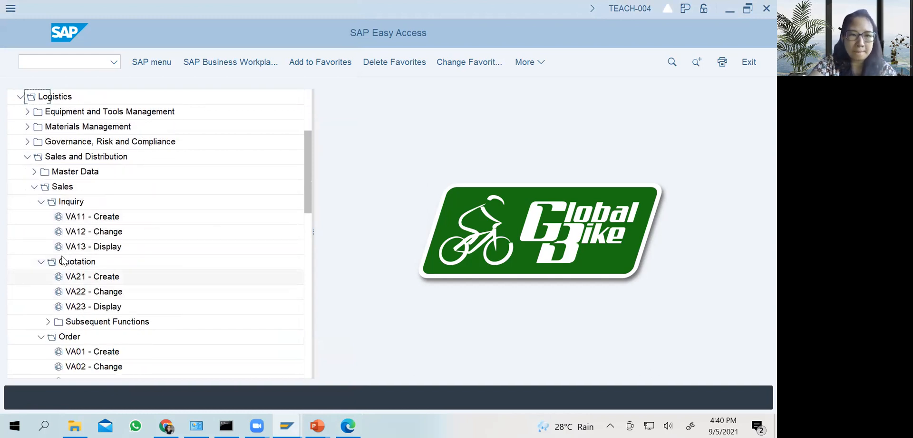
left_click(347, 425)
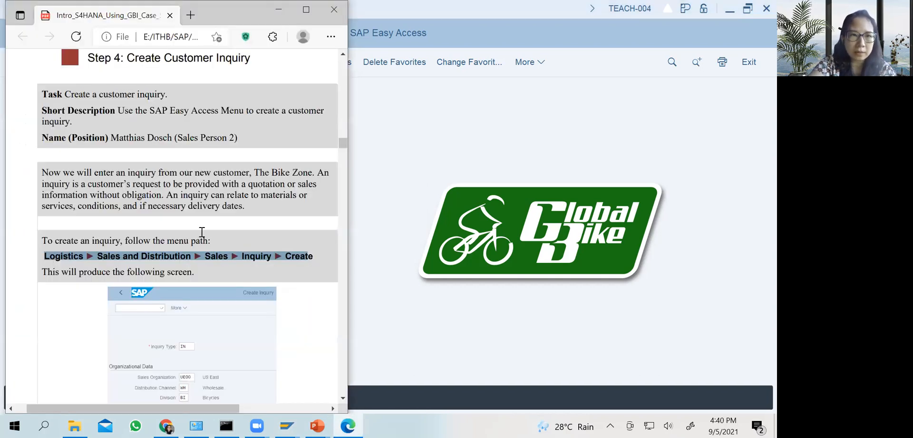
scroll(204, 235, "down", 15)
scroll(205, 236, "down", 20)
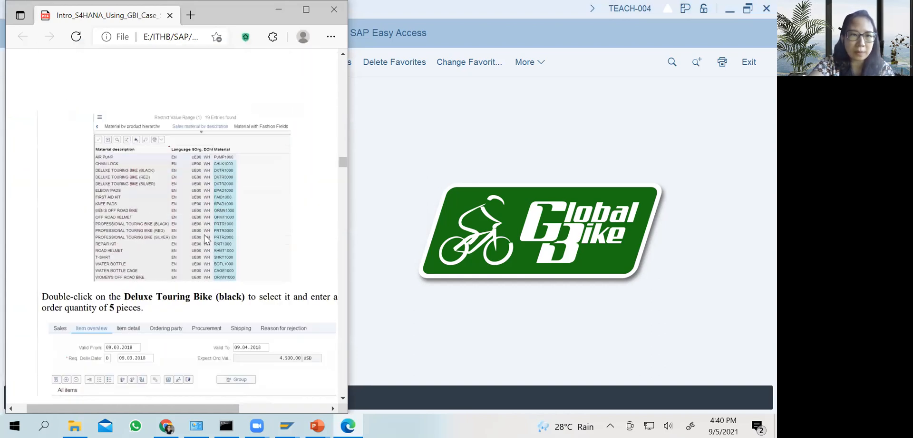
scroll(200, 242, "down", 12)
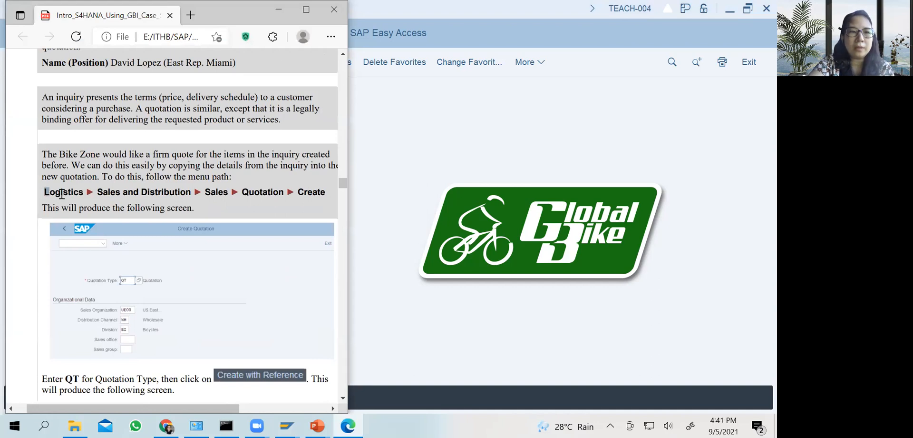
left_click_drag(41, 191, 328, 192)
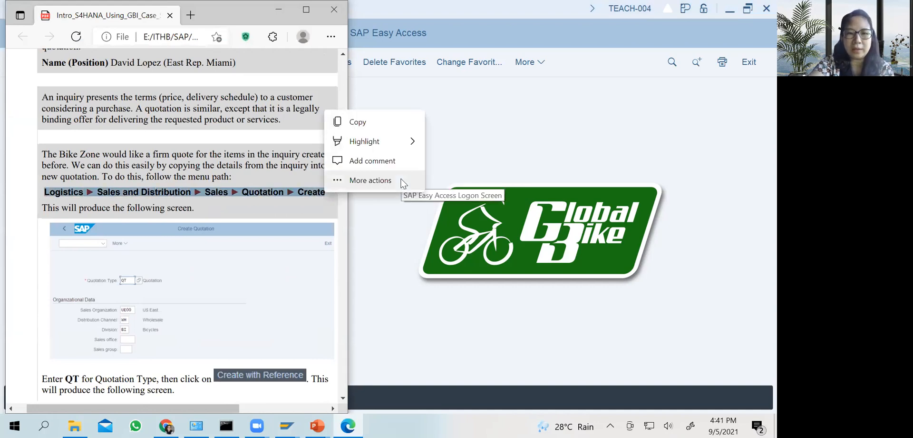
left_click(384, 220)
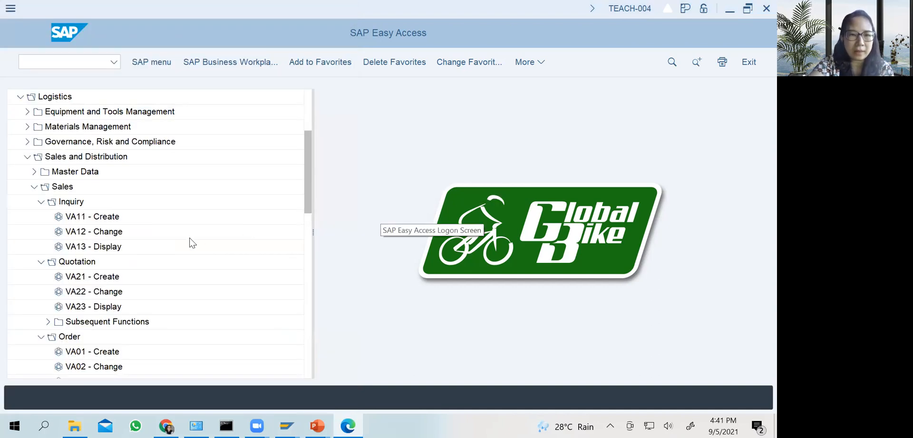
left_click(85, 279)
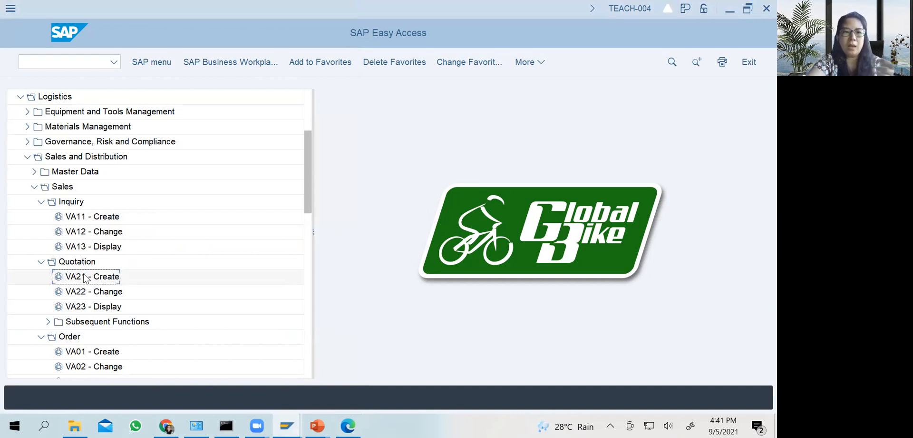
scroll(64, 222, "up", 3)
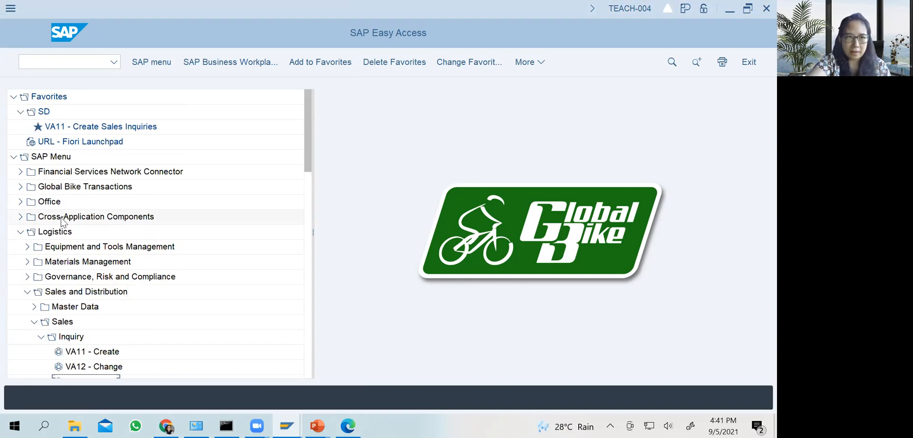
left_click(48, 112)
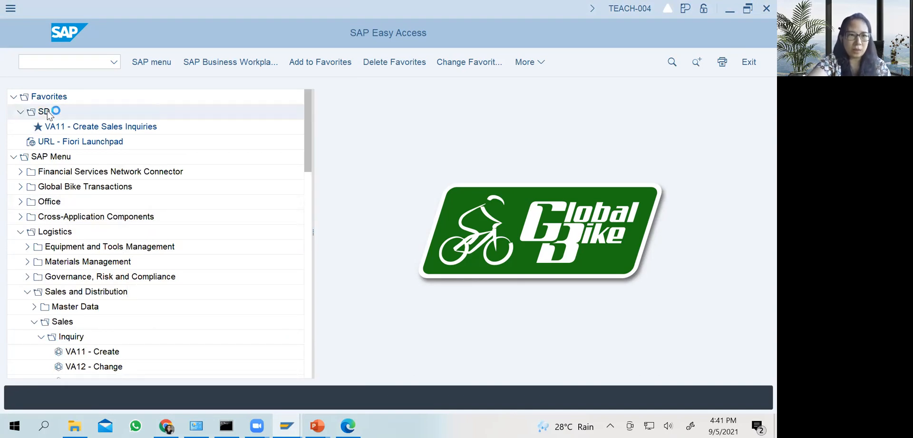
right_click(48, 113)
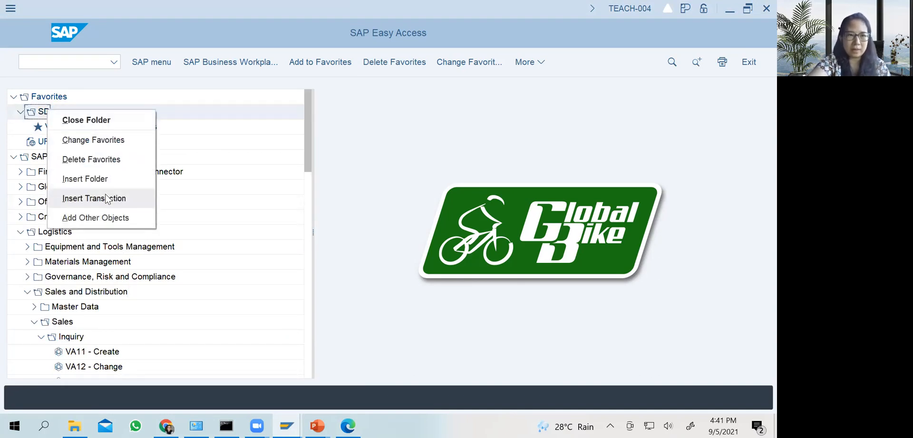
left_click(106, 199)
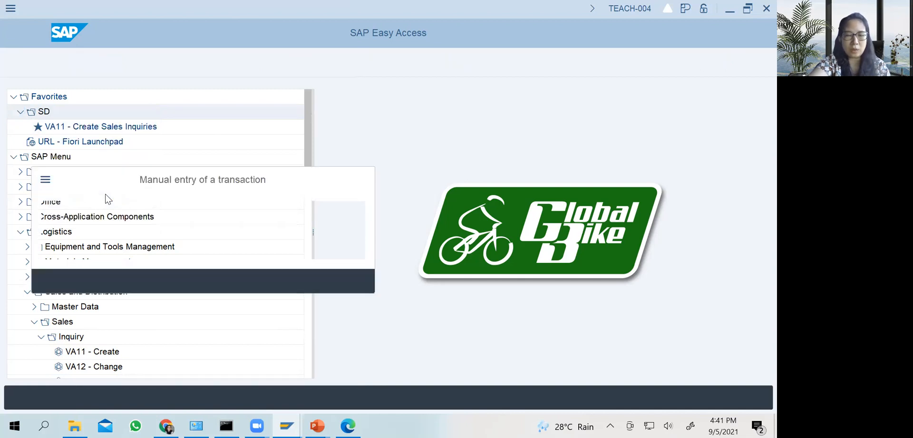
left_click(353, 280)
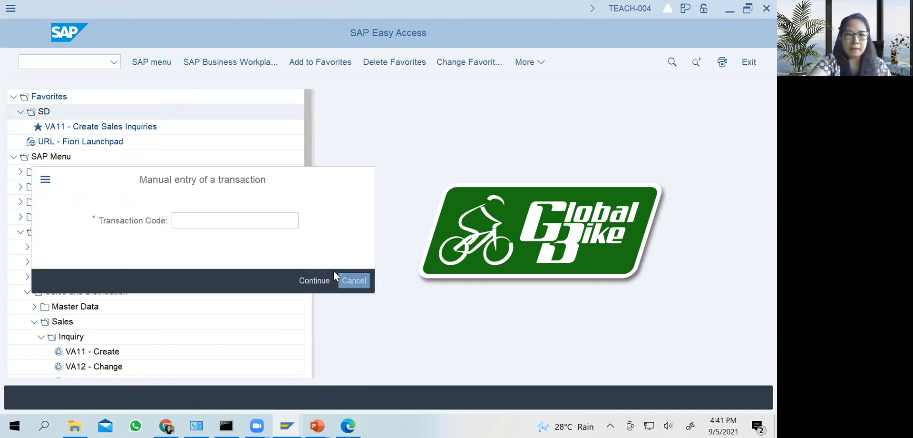
Add the VA21 Create quotation transaction from the SAP Menu to the favorites and move it into the SD folder
scroll(96, 253, "down", 4)
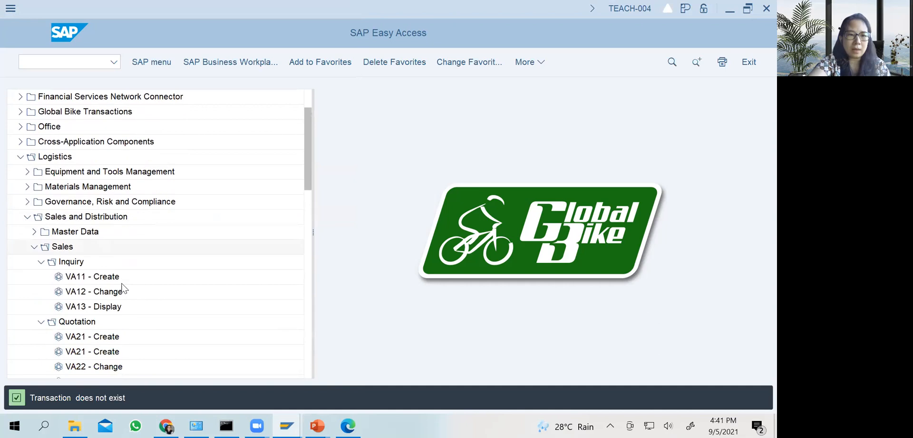
left_click(90, 263)
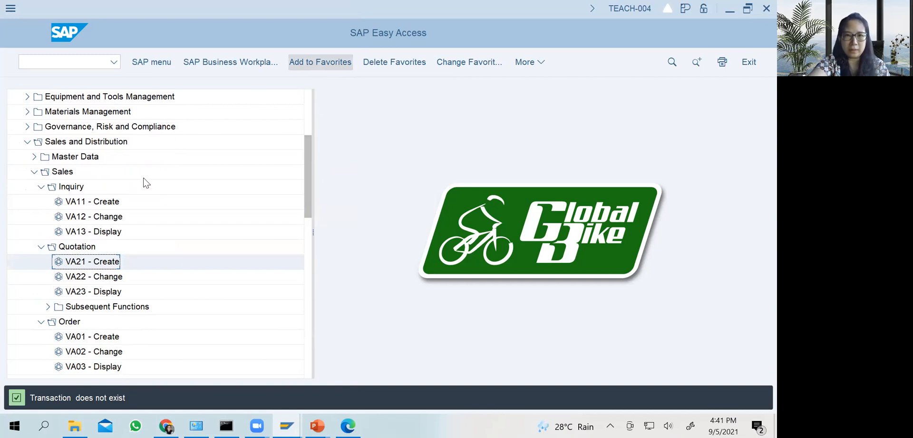
right_click(109, 264)
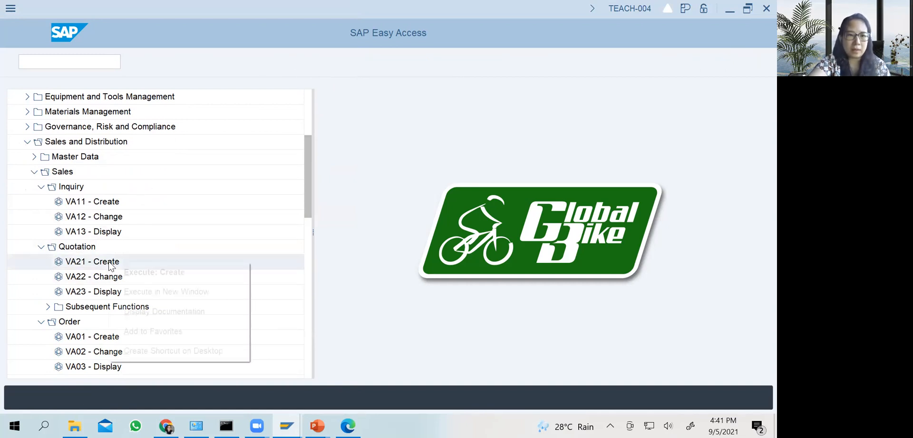
left_click(168, 341)
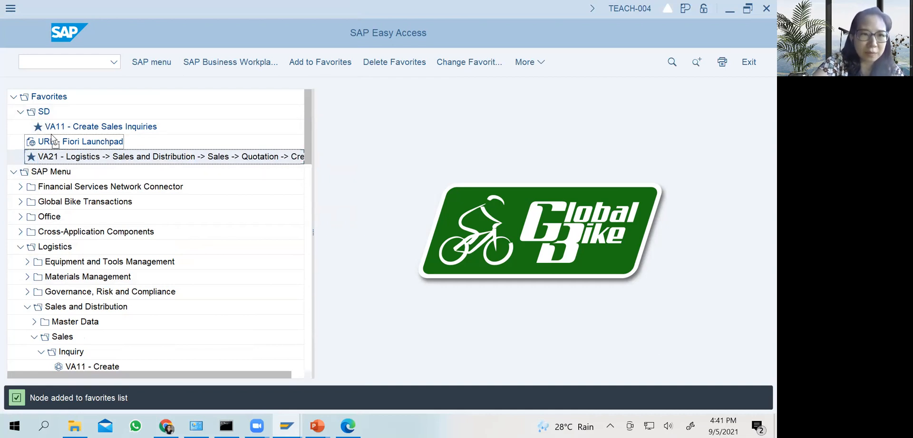
left_click_drag(48, 117, 47, 115)
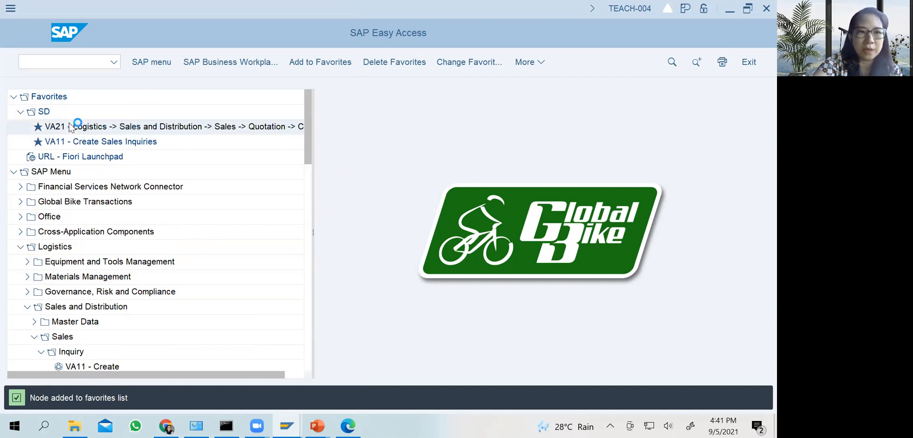
left_click(52, 141)
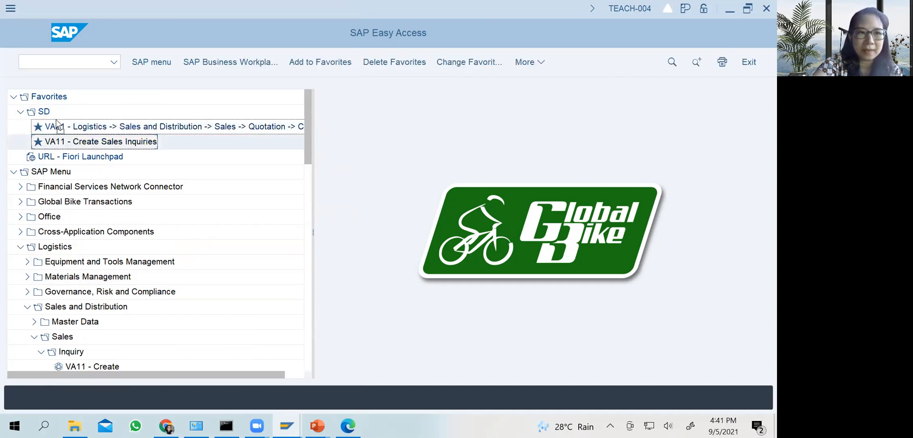
left_click(30, 115)
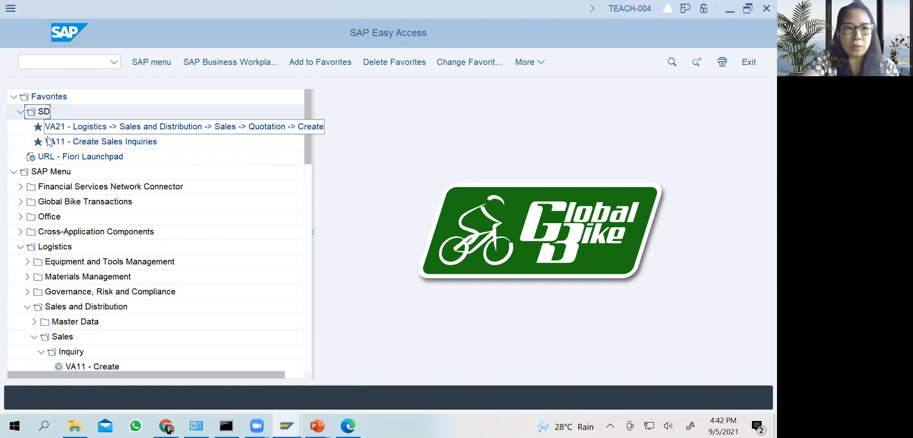
Open the Fiori Launchpad from the favorites and enter the user name and account password on its logon page
left_click(83, 157)
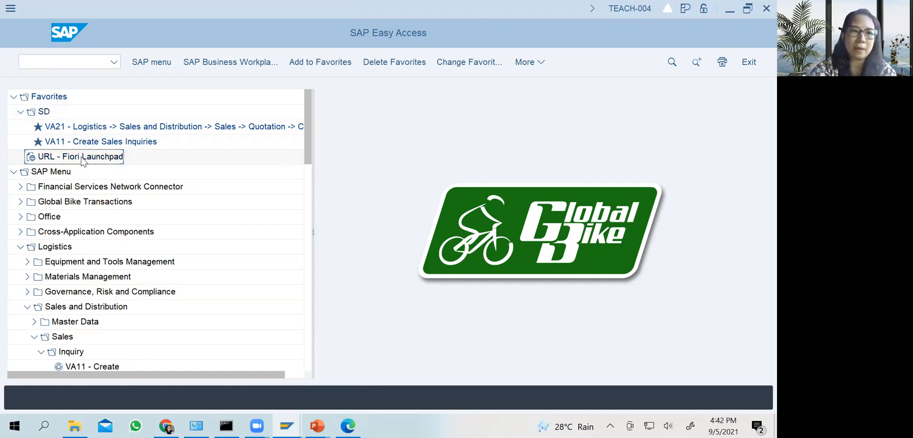
double_click(83, 158)
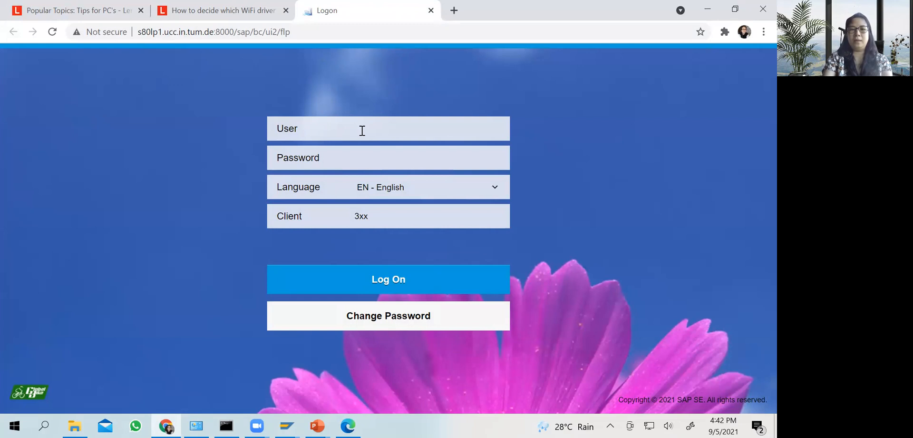
type("teach")
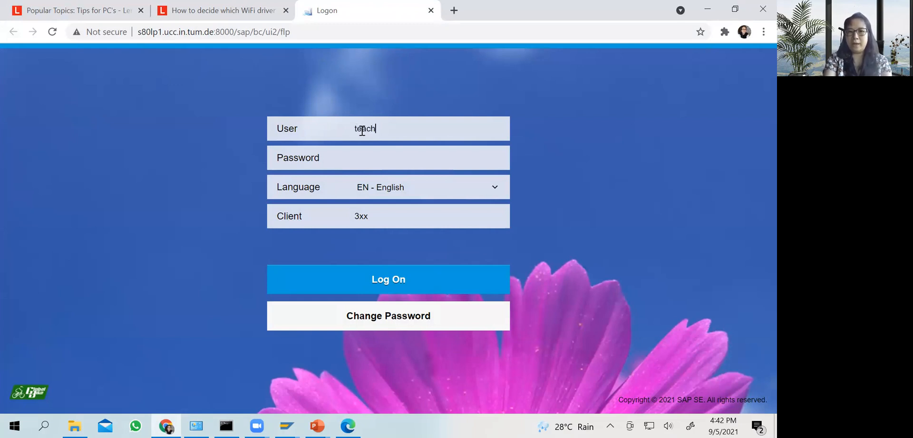
type("-004")
key("Tab")
type("••••••")
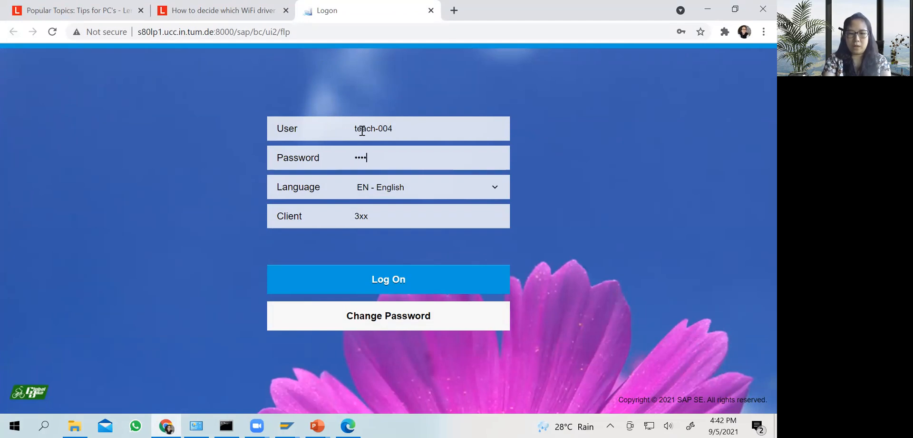
Set the logon client to 358, log on to the launchpad and save the credentials in the browser
left_click(375, 215)
key("BackSpace")
key("BackSpace")
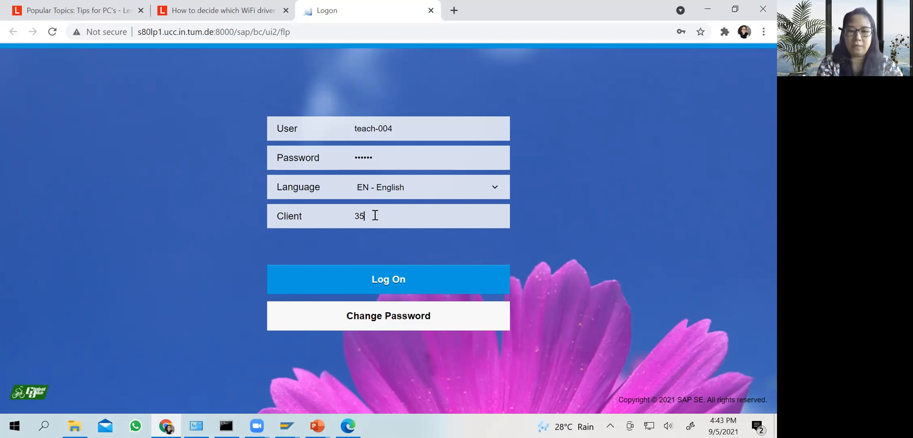
type("58")
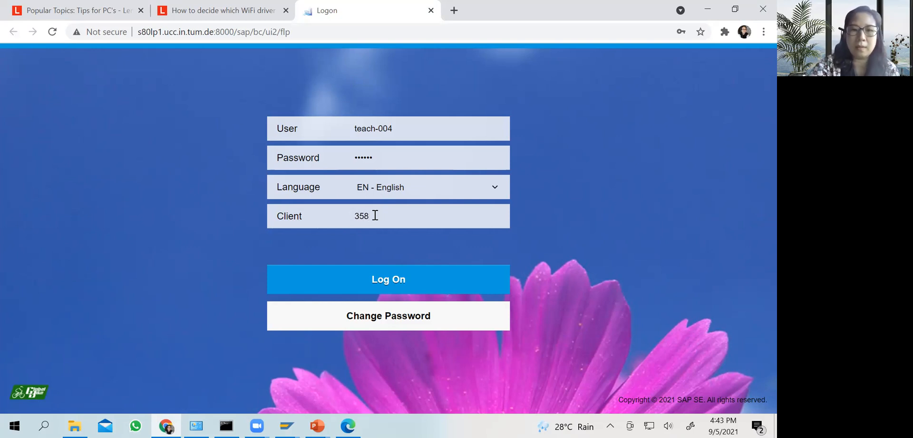
left_click(375, 280)
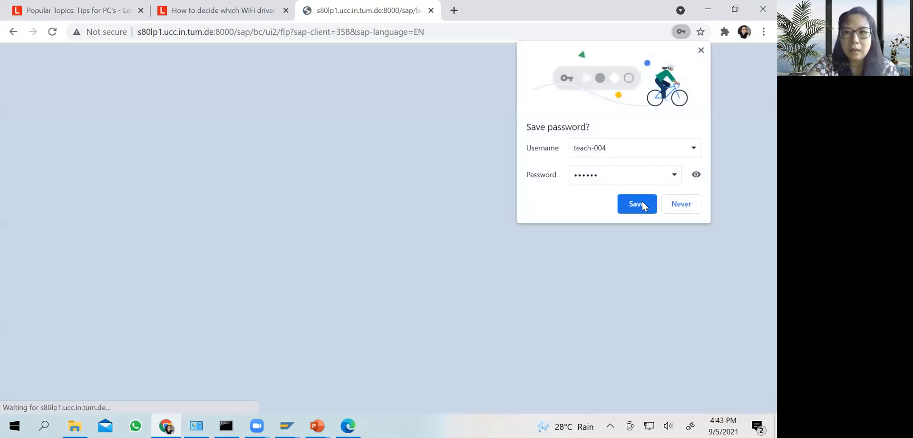
left_click(637, 204)
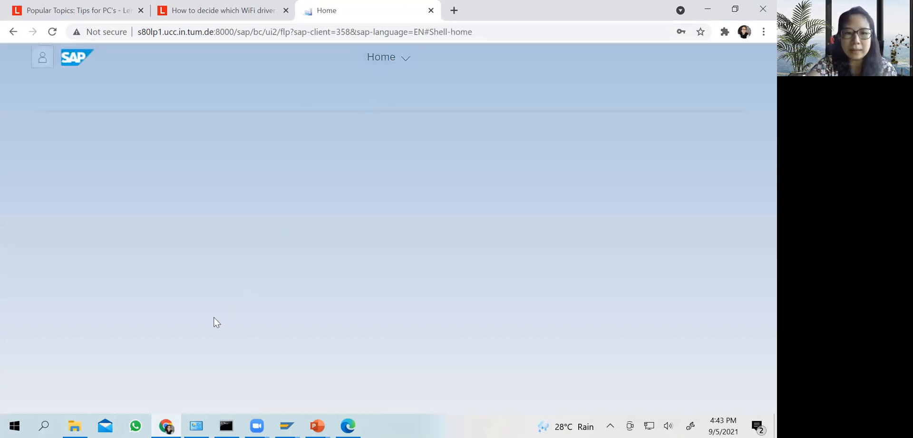
Examine the launchpad's app overview and user area, then browse the Controlling, Enterprise Asset Management and Financial Accounting tile groups
left_click(390, 60)
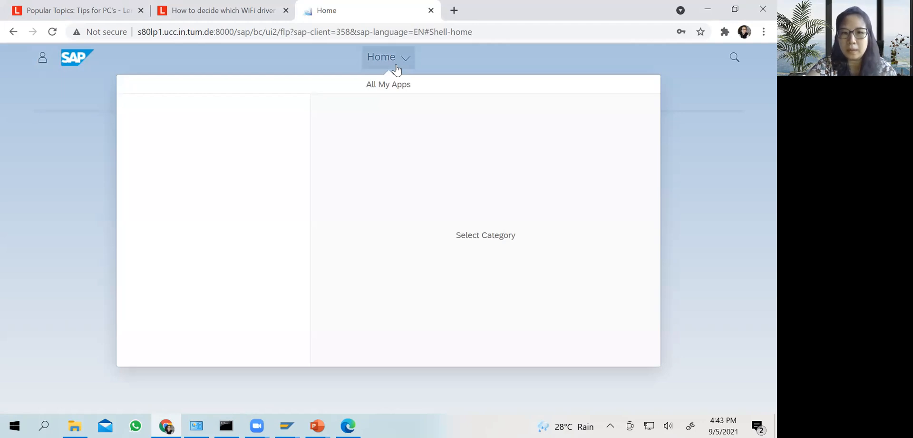
left_click(395, 66)
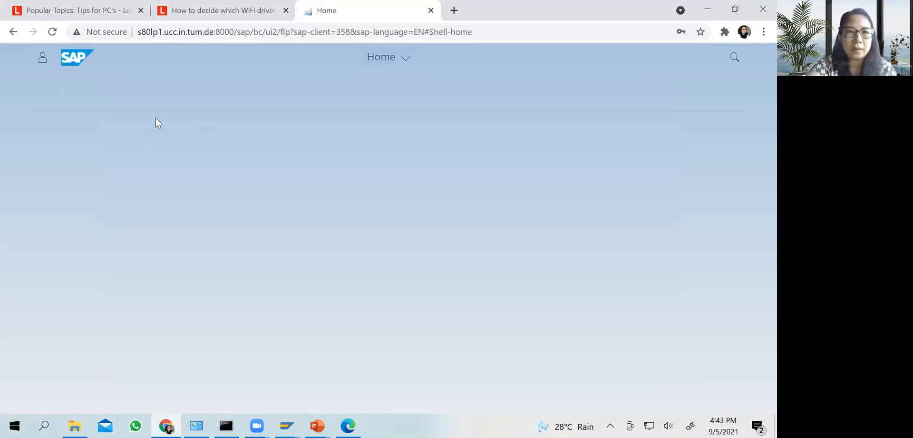
left_click(43, 58)
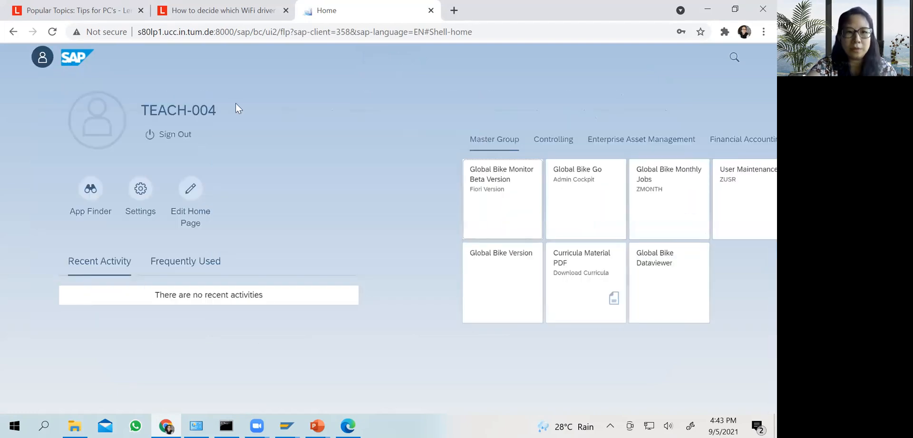
left_click(35, 58)
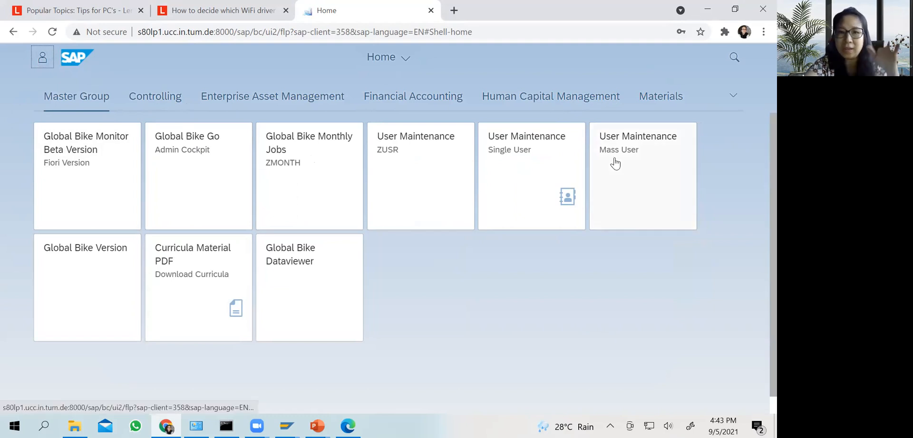
left_click(157, 97)
left_click(208, 95)
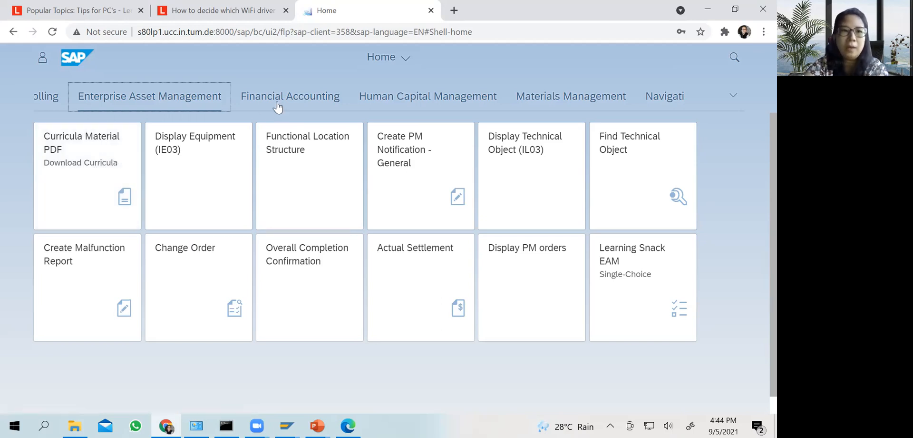
left_click(304, 102)
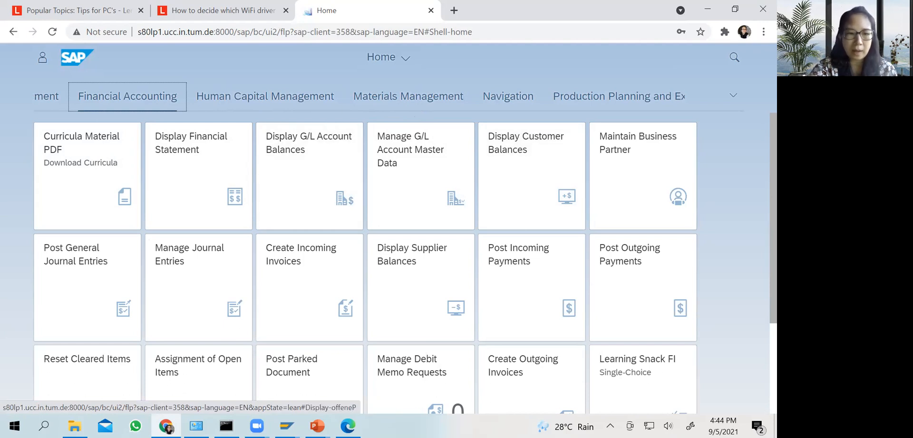
Switch to File Explorer and examine the 02 GUI and 03 Fiori material folders under 04 SD, finishing inside 02 GUI
key("alt+Tab")
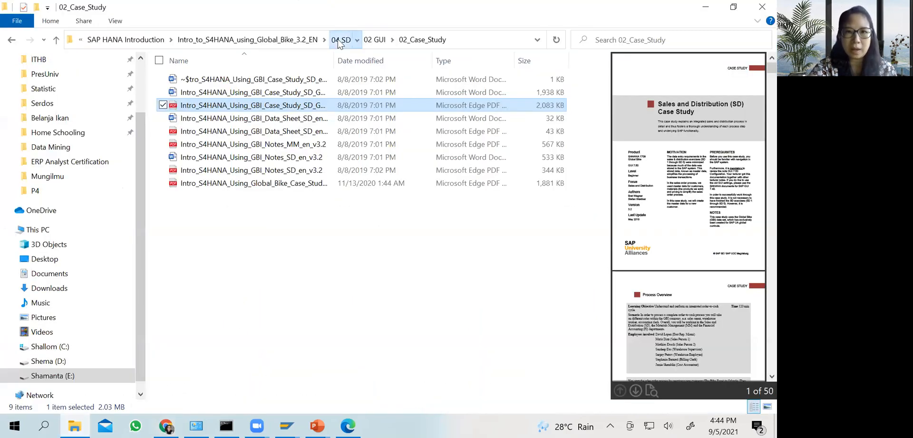
left_click(342, 39)
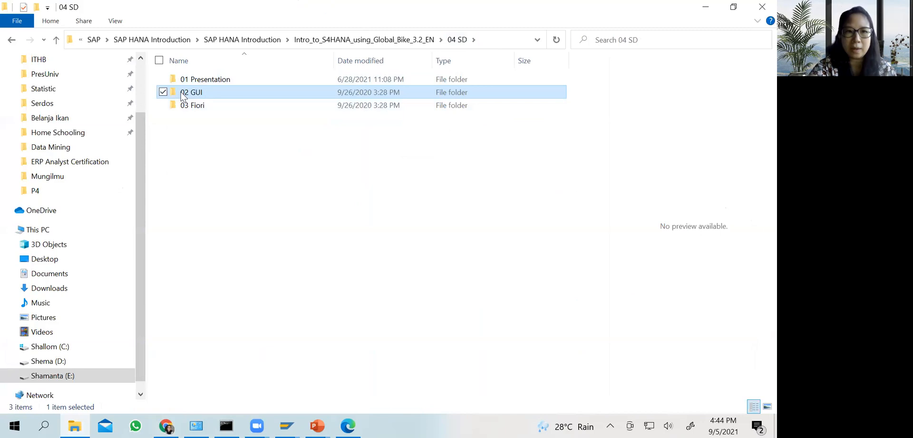
left_click(191, 107)
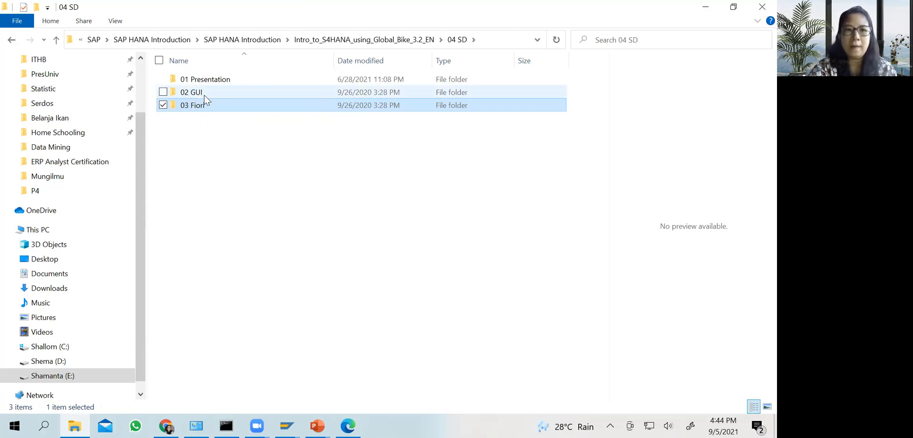
double_click(204, 94)
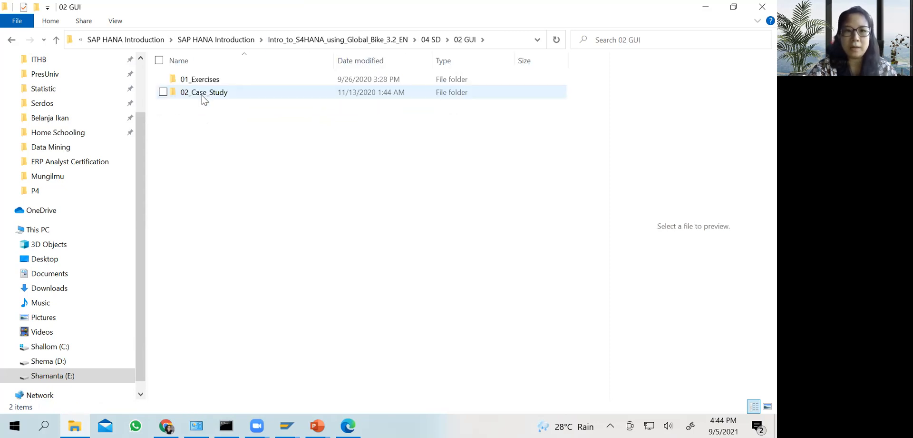
left_click(431, 39)
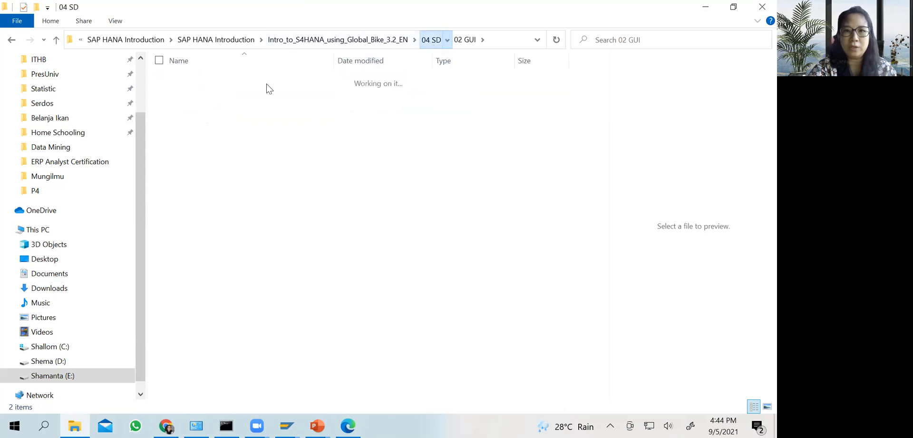
left_click(399, 40)
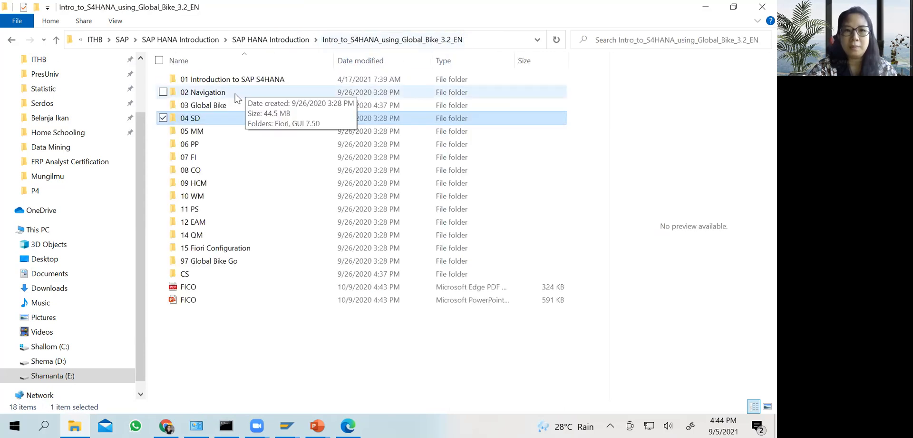
double_click(206, 118)
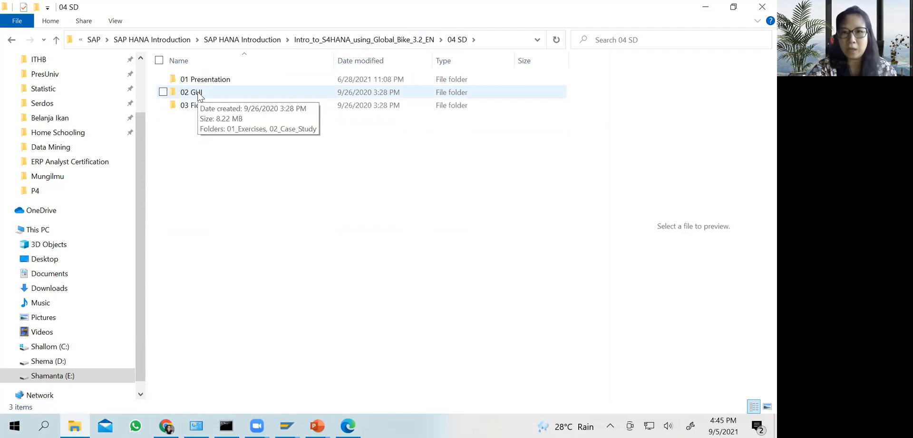
double_click(199, 93)
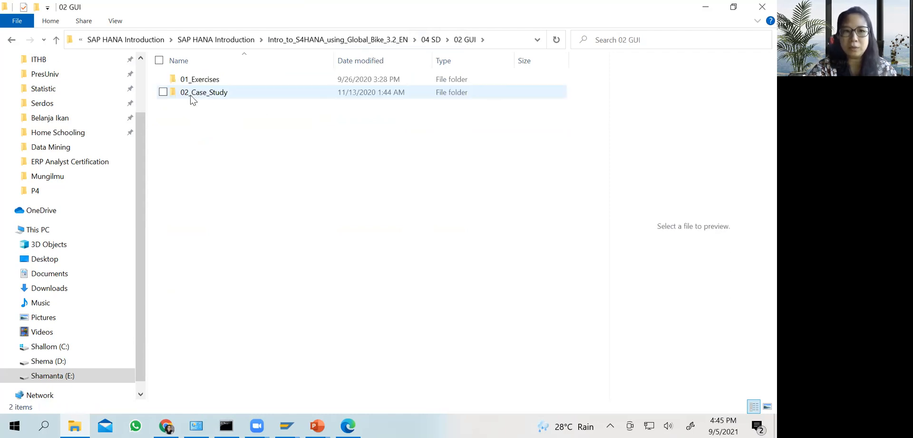
Open the 02_Case_Study folder inside 02 GUI, widen the name column and preview the PDF Intro_S4HANA_Using_GBI_Case_Study_SD_GUI_en_v3.2
double_click(208, 94)
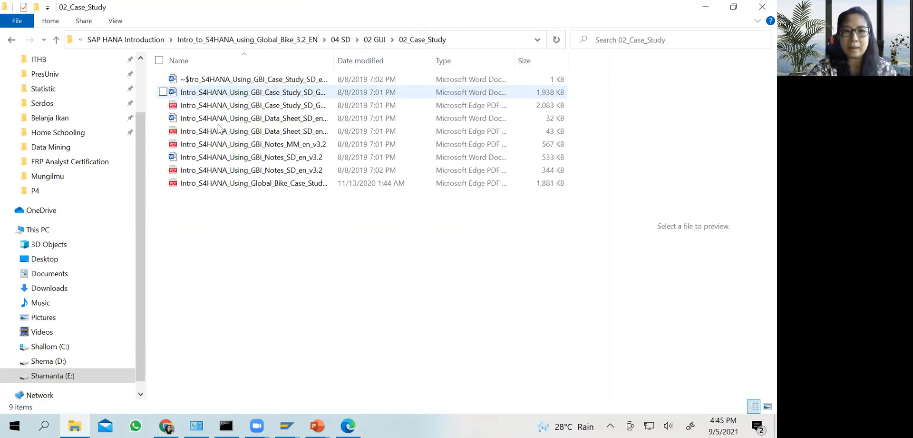
left_click(288, 106)
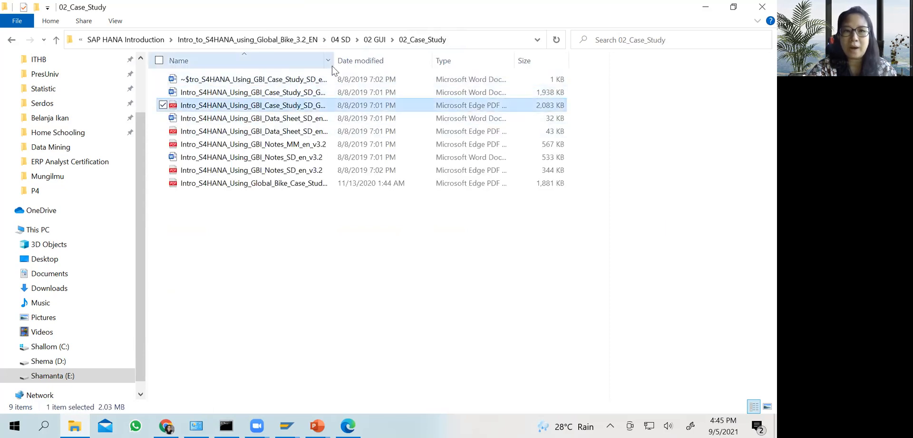
left_click_drag(335, 57, 462, 56)
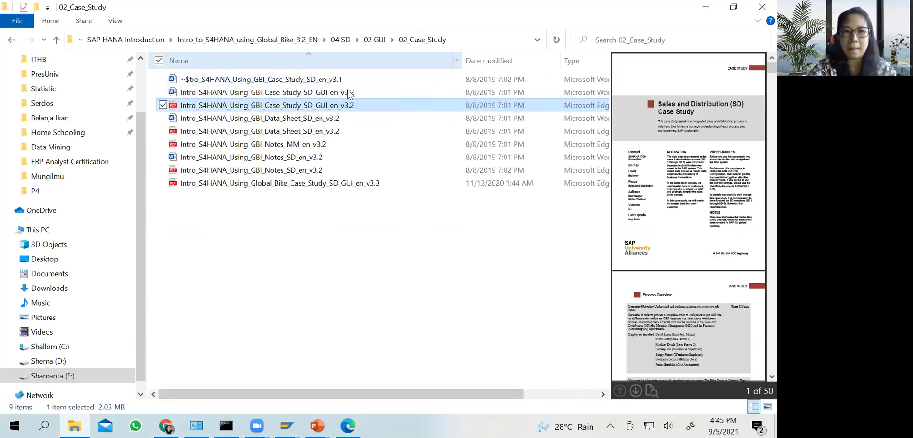
left_click(310, 108)
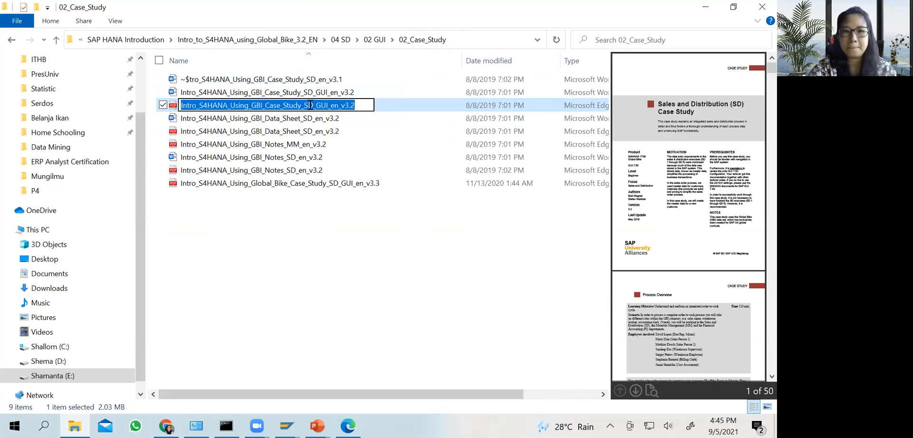
Go back to 04 SD, enter 02_Case_Study under 03 Fiori and open the SD case study PDF in a maximized window
left_click(340, 42)
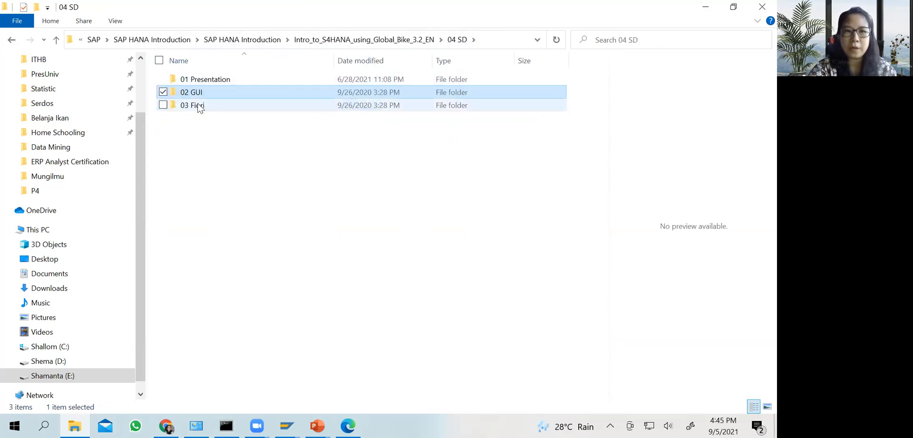
left_click(197, 107)
double_click(199, 107)
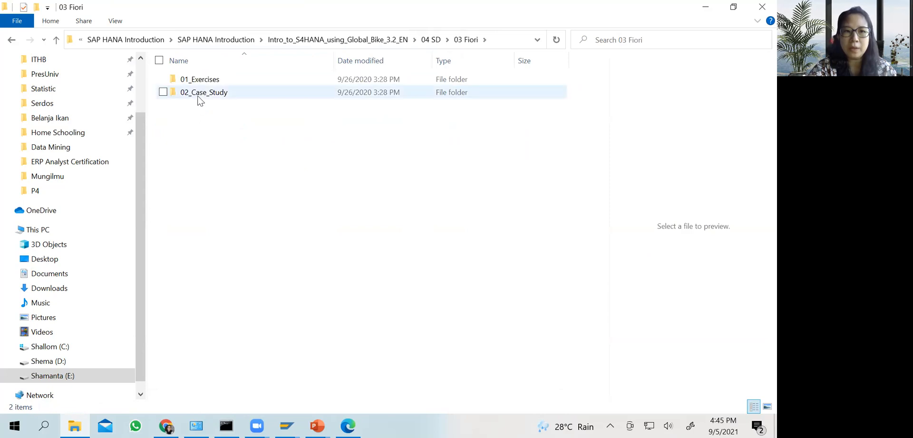
double_click(199, 94)
left_click_drag(337, 62, 459, 62)
left_click(304, 94)
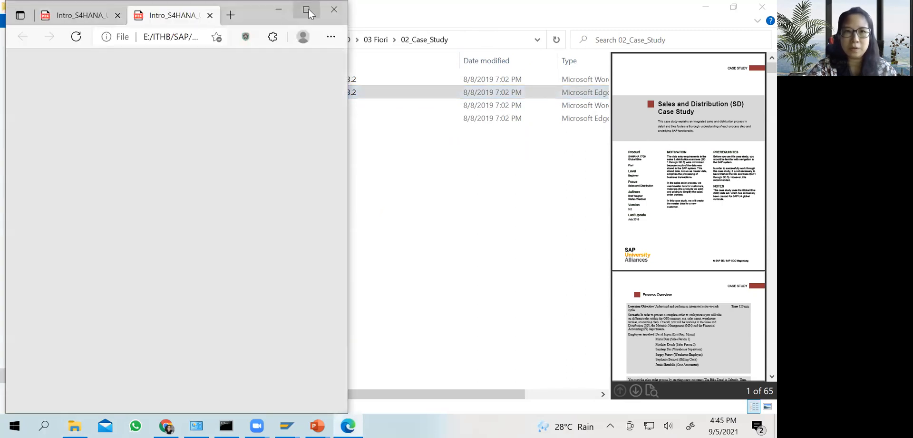
left_click(304, 14)
Examine the process overview and table of contents of the Fiori SD case study
scroll(350, 216, "down", 15)
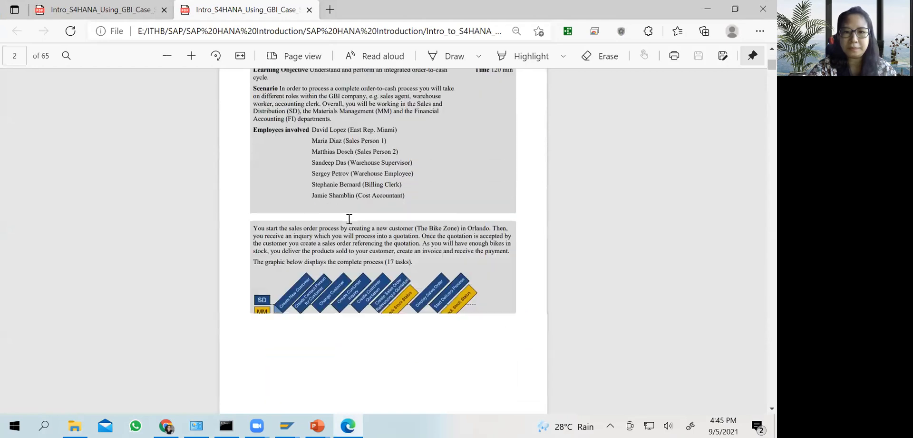
scroll(349, 219, "down", 10)
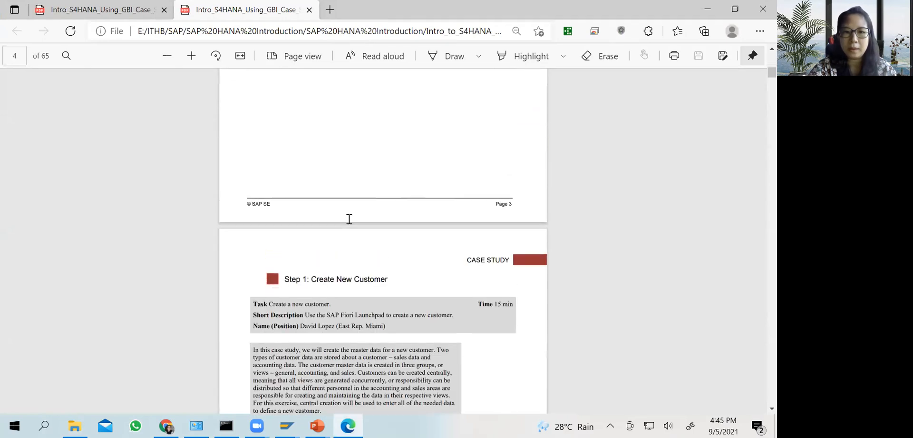
scroll(349, 219, "up", 10)
scroll(349, 218, "down", 3)
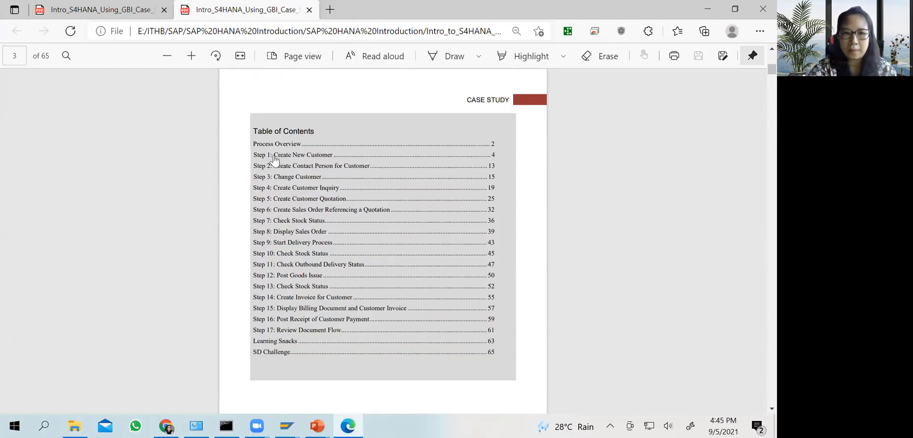
Switch to the GUI case study PDF and go back to its table of contents to compare the steps with the Fiori version
left_click(138, 14)
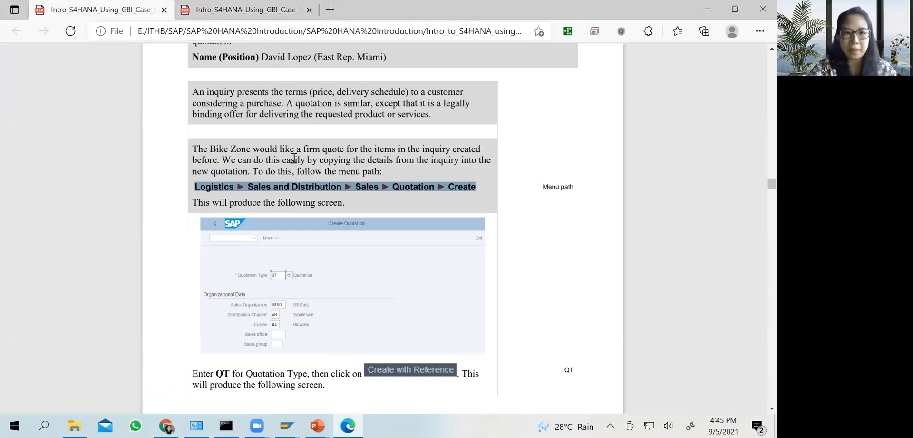
scroll(323, 159, "up", 20)
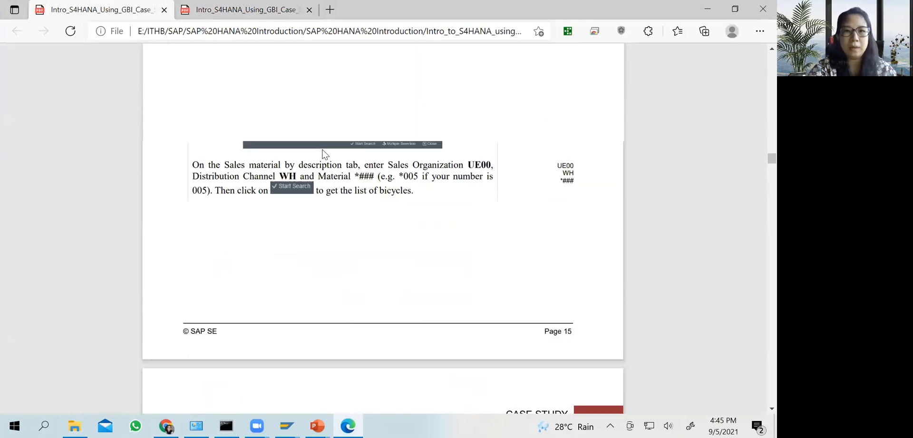
scroll(758, 95, "up", 20)
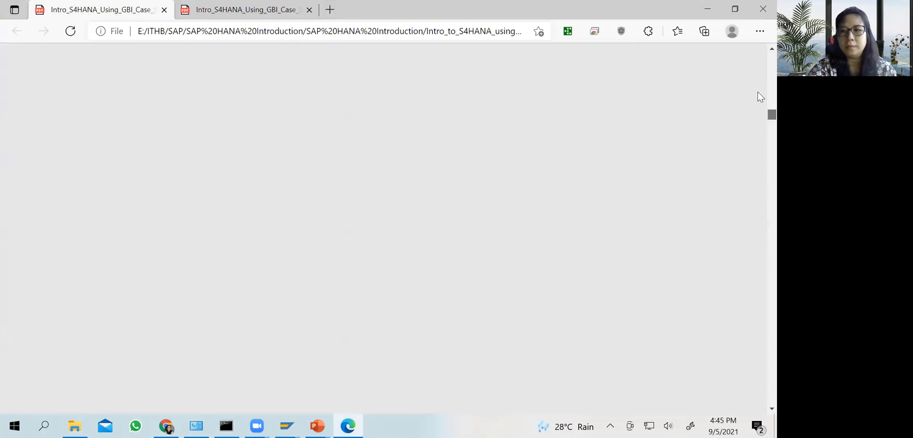
scroll(758, 95, "up", 15)
scroll(477, 179, "down", 8)
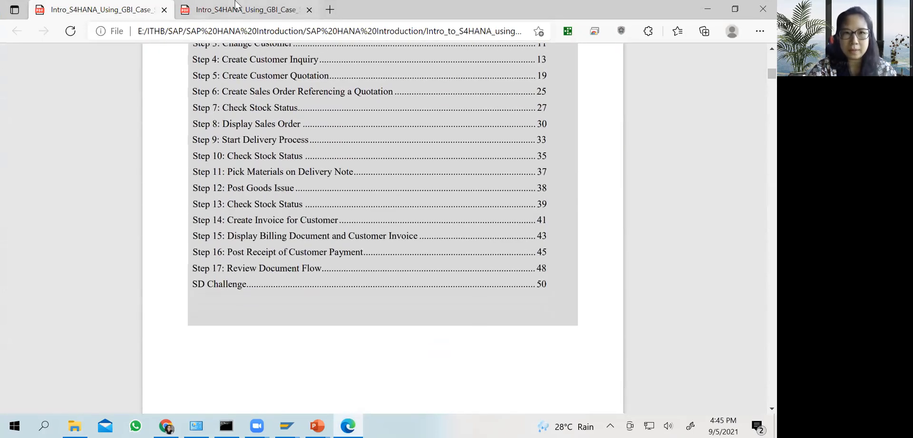
Return to the Fiori case study, read the Step 1: Create New Customer instructions and go back to its table of contents
key("ctrl+Tab")
scroll(306, 127, "down", 10)
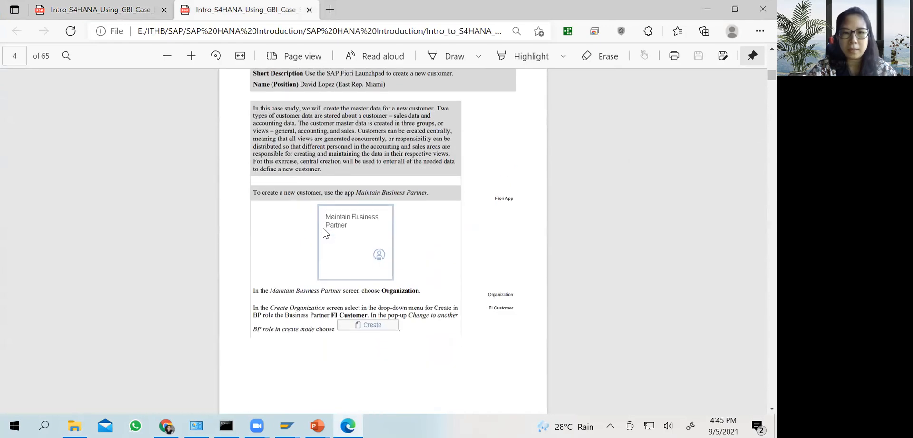
scroll(323, 232, "down", 2)
scroll(323, 232, "up", 2)
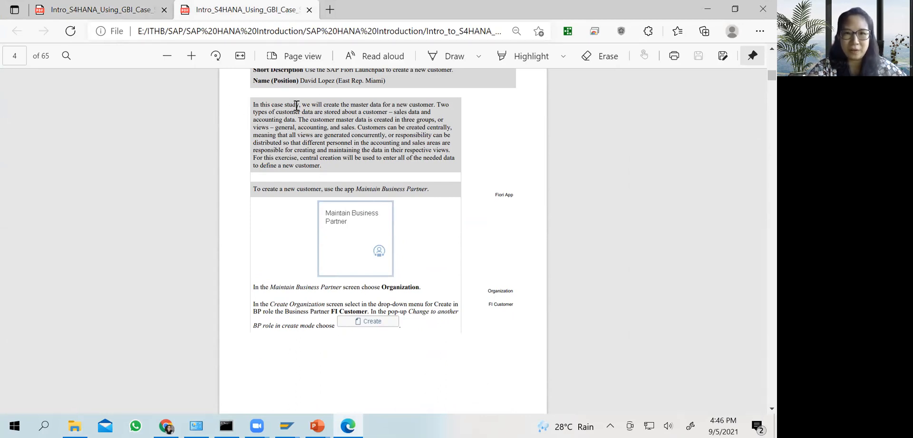
scroll(295, 109, "up", 2)
scroll(296, 111, "up", 7)
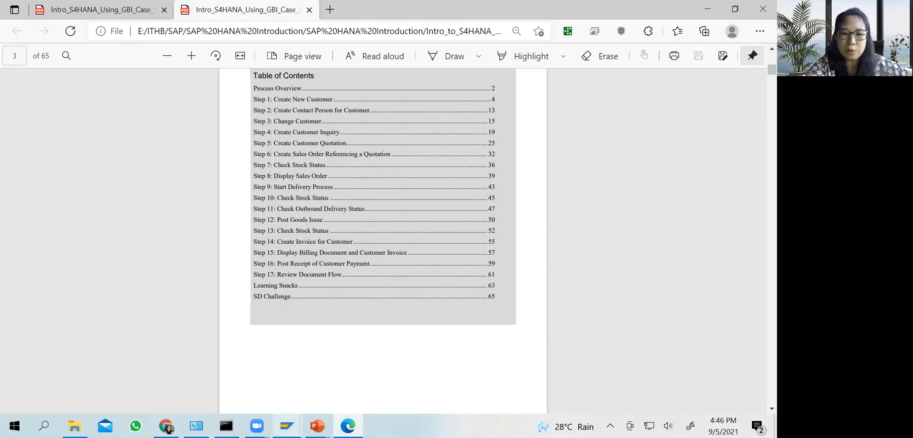
Switch to the SAP Create Inquiry window to view it, then minimize it to return to the Fiori case study
mouse_move(287, 425)
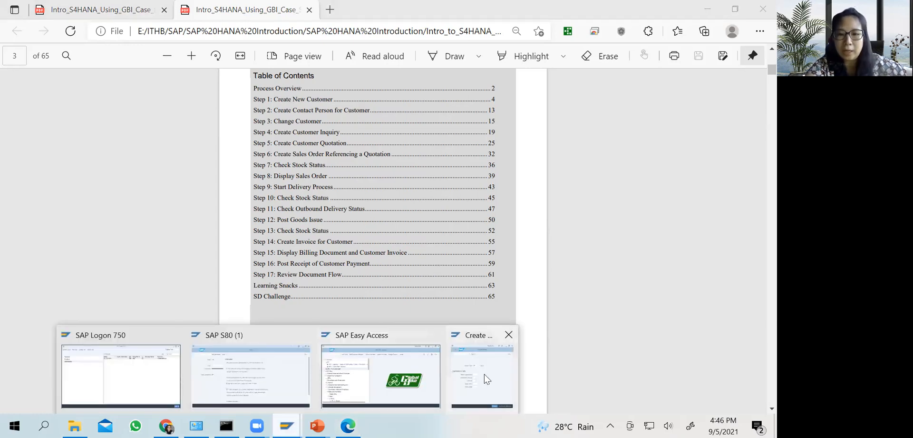
left_click(484, 374)
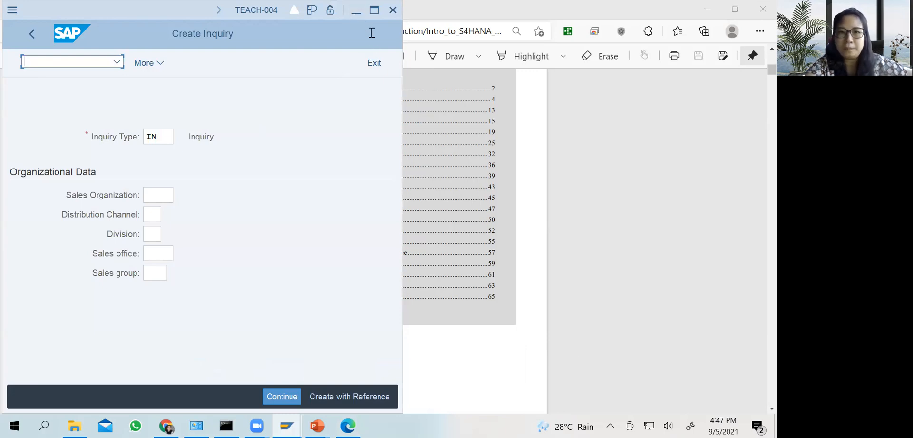
left_click(356, 11)
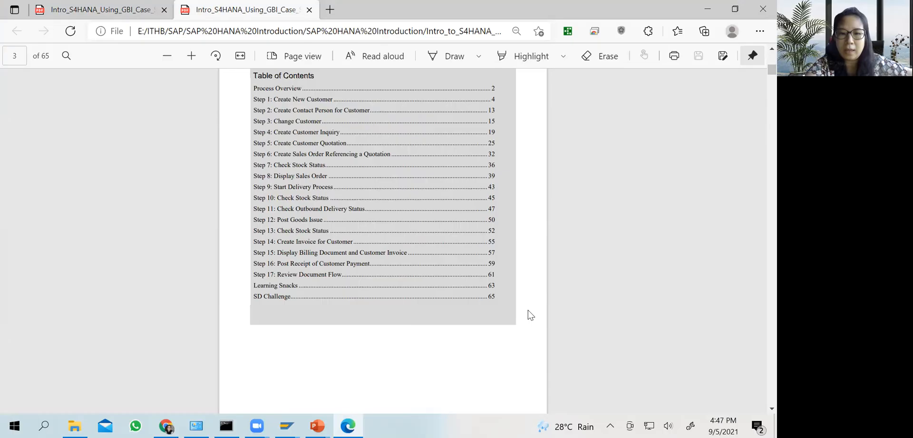